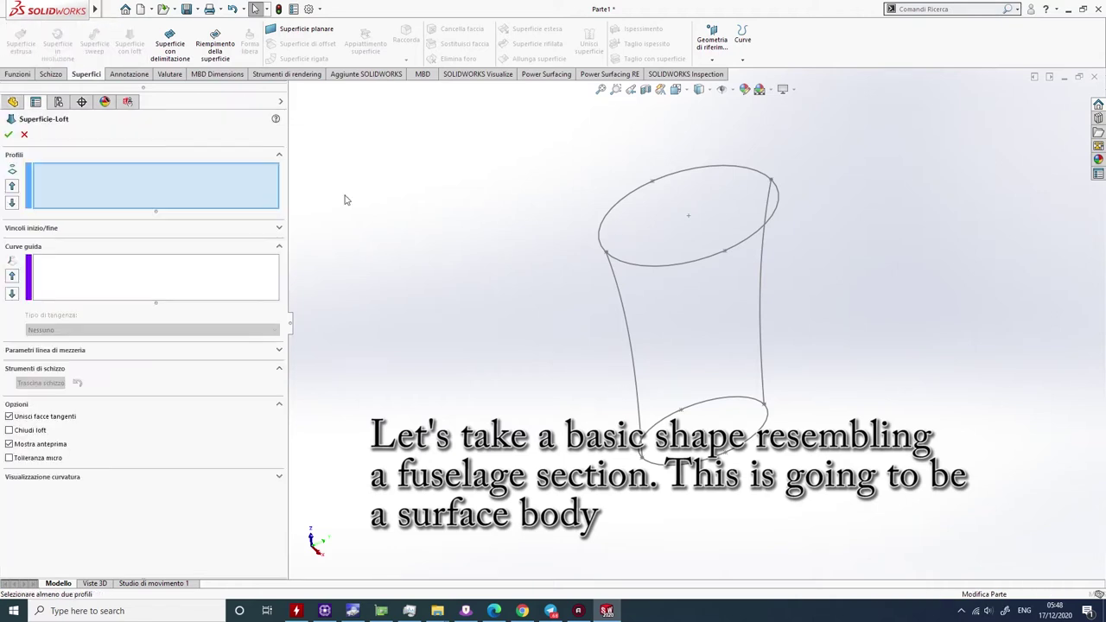
- Pick the top and bottom ellipses as loft profiles and add the left side curve as a guide
click(624, 214)
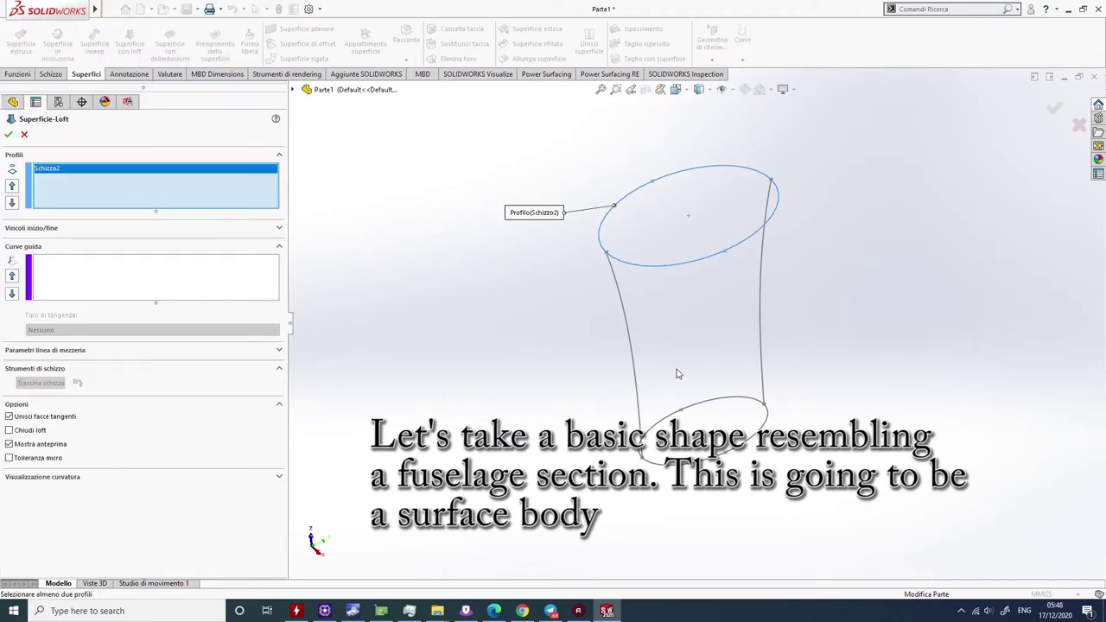
click(666, 420)
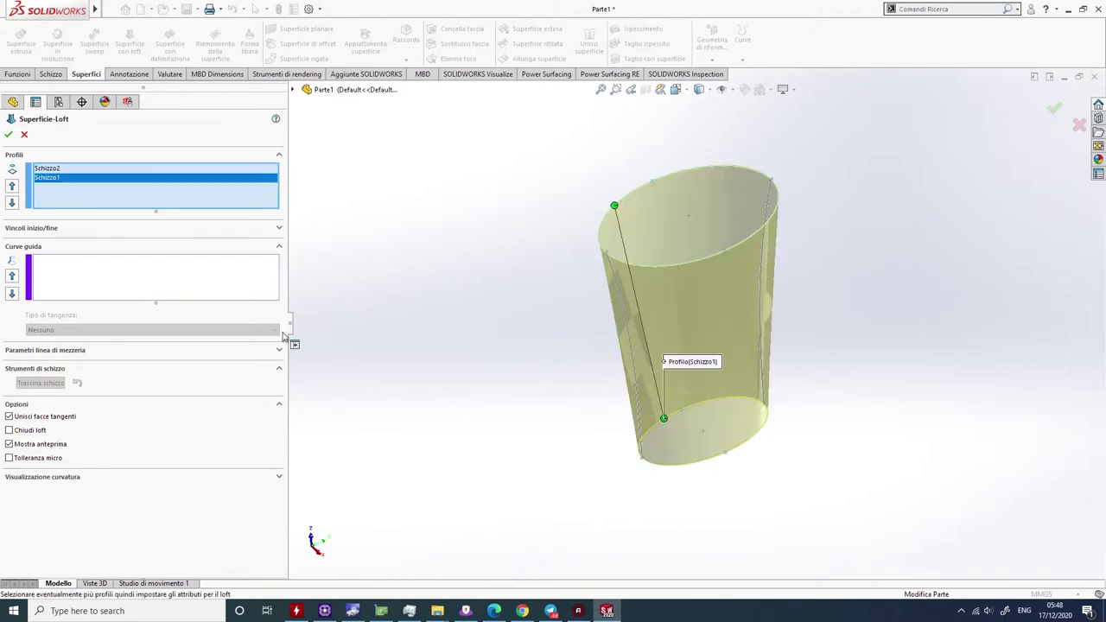
click(143, 282)
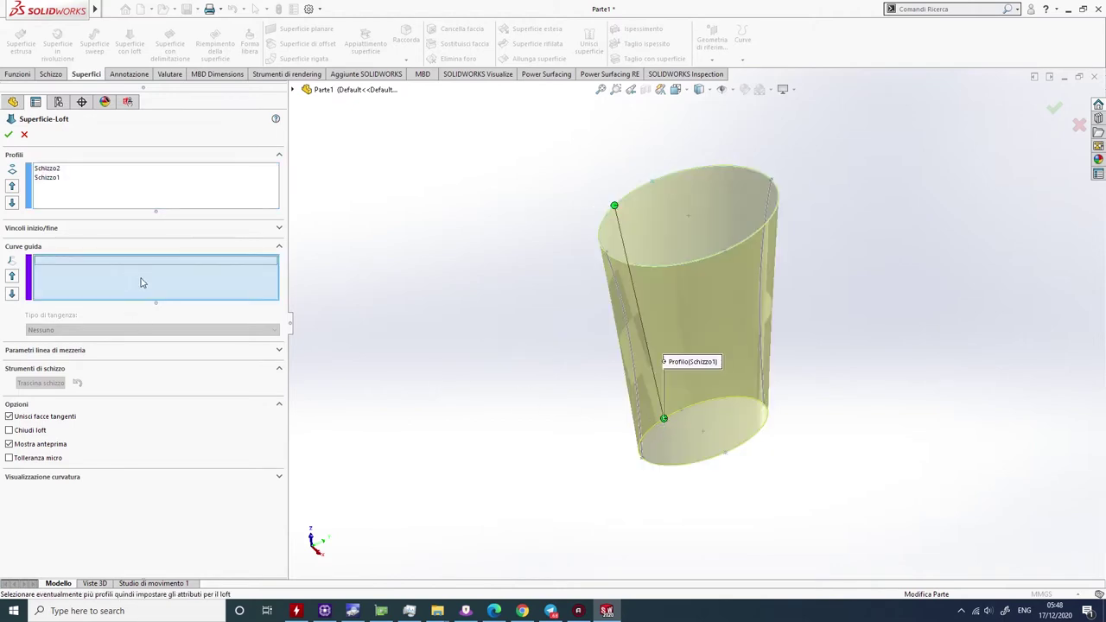
click(630, 342)
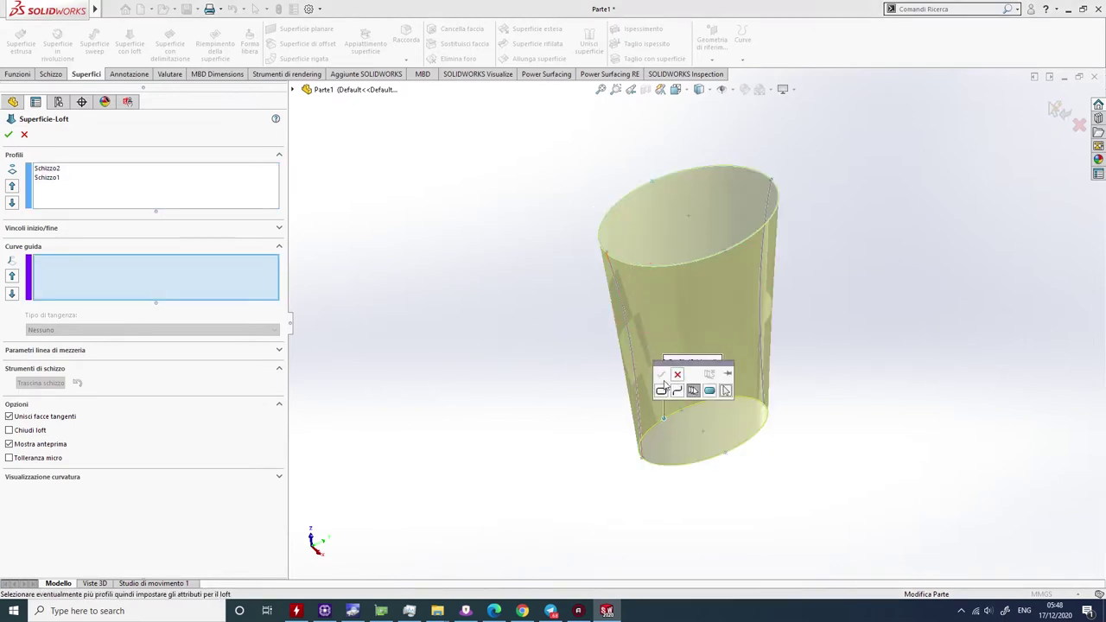
click(630, 344)
click(661, 373)
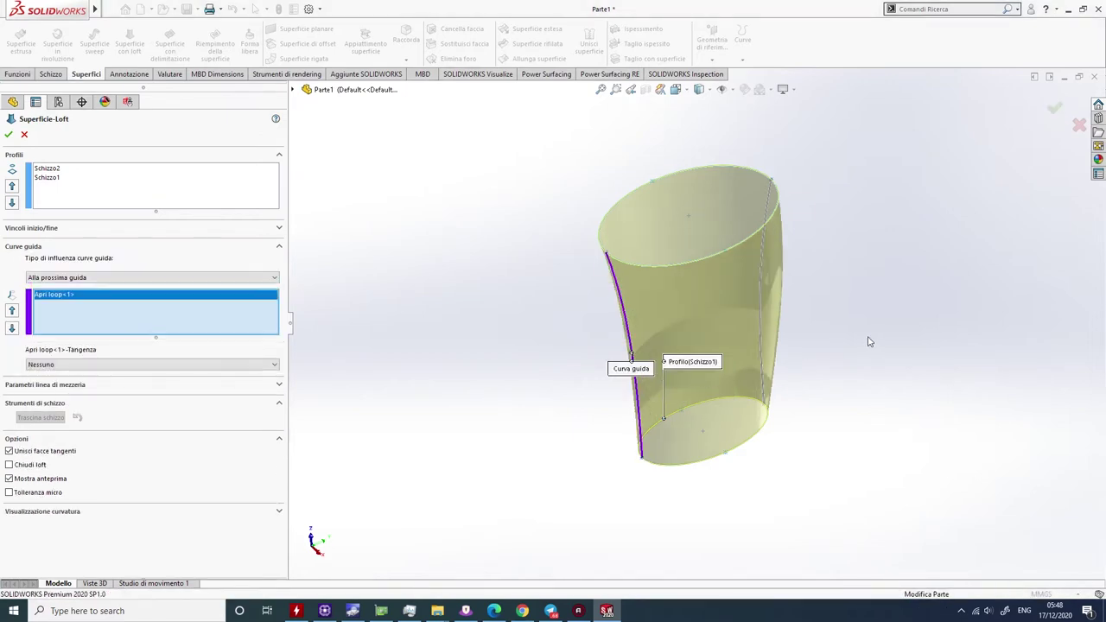
- Add the right side curve as a second guide and finish the lofted surface Superficie-Loft1
right_click(830, 321)
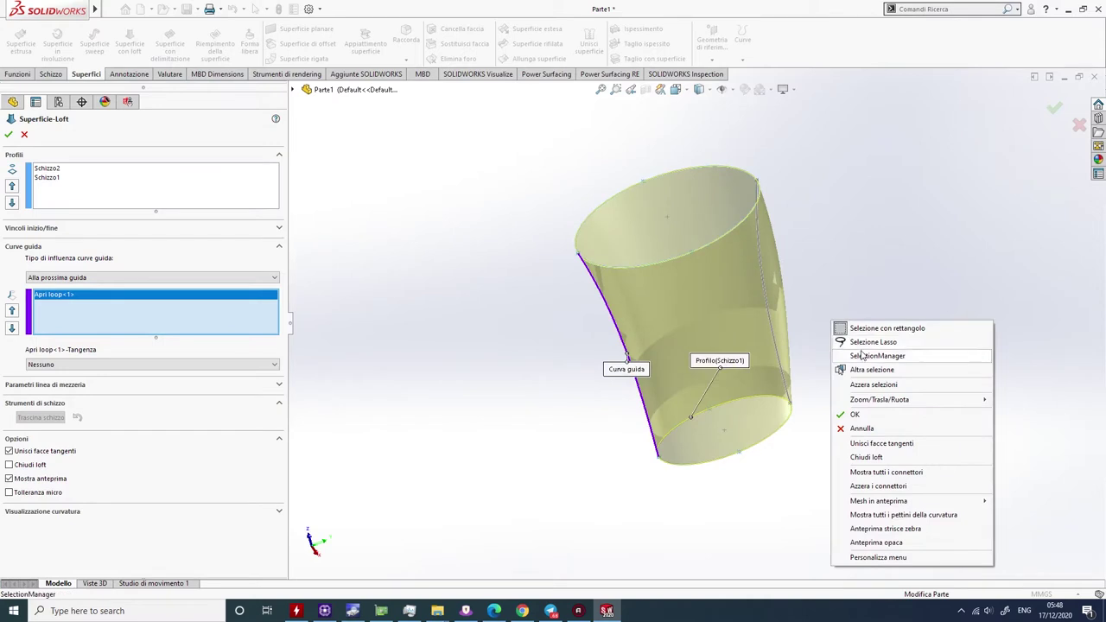
click(855, 355)
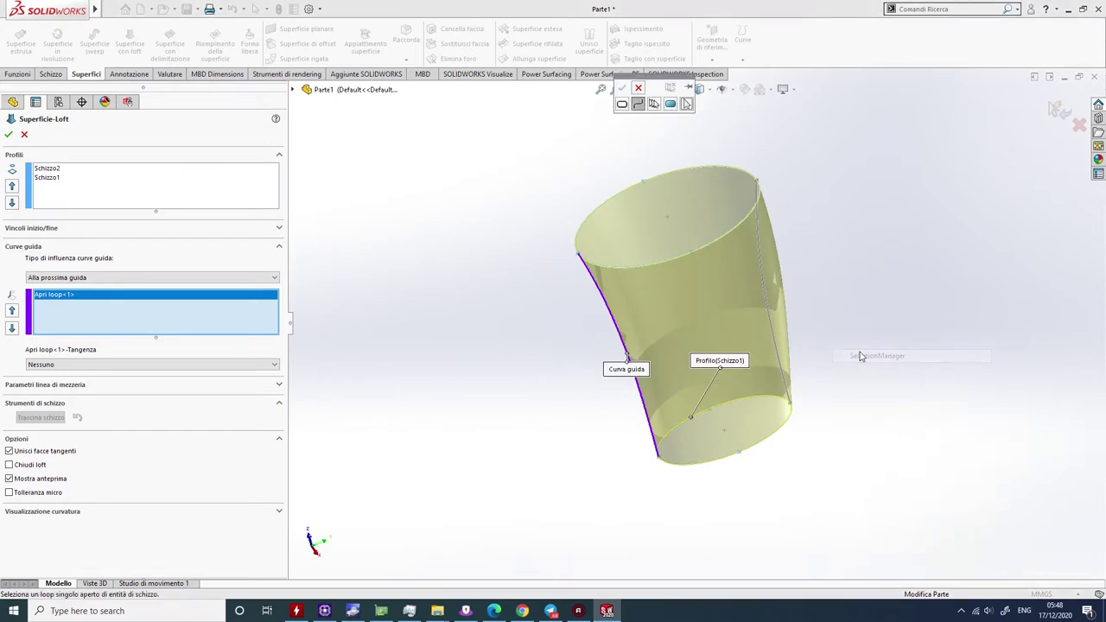
click(765, 302)
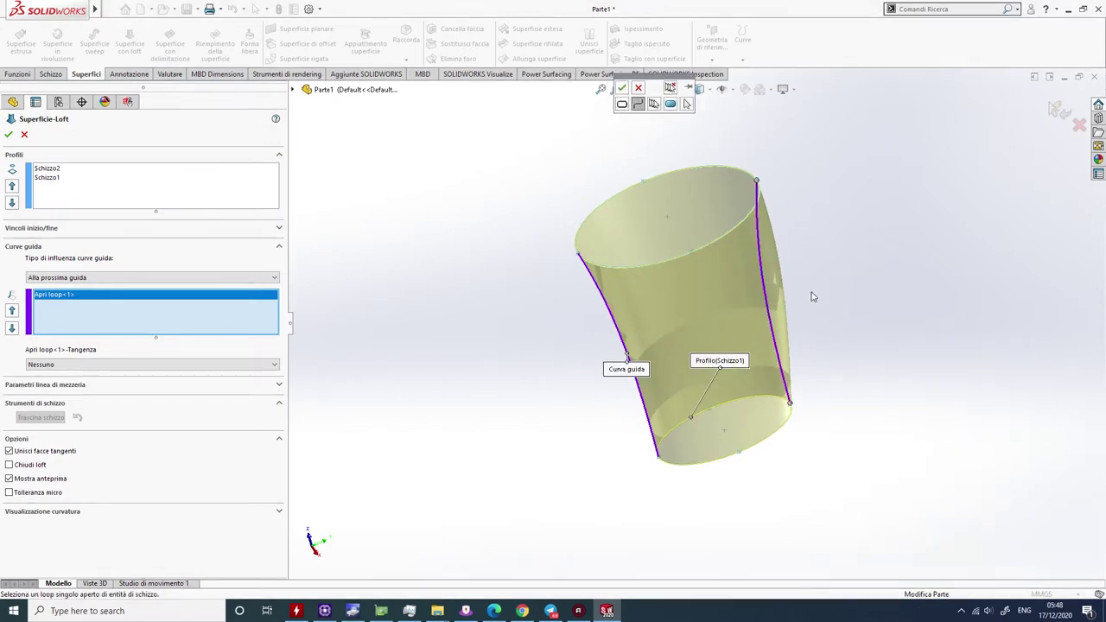
click(621, 88)
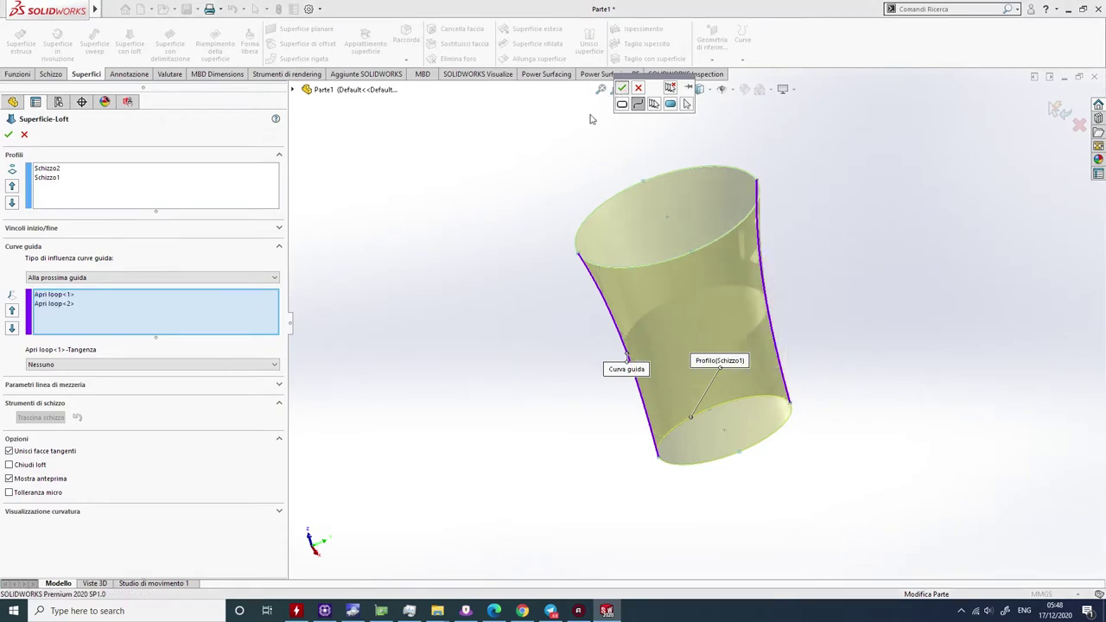
click(1054, 107)
mouse_move(868, 186)
middle_down()
mouse_move(881, 309)
mouse_move(861, 230)
mouse_move(760, 152)
mouse_move(846, 137)
mouse_move(871, 165)
mouse_move(736, 193)
middle_up()
click(648, 228)
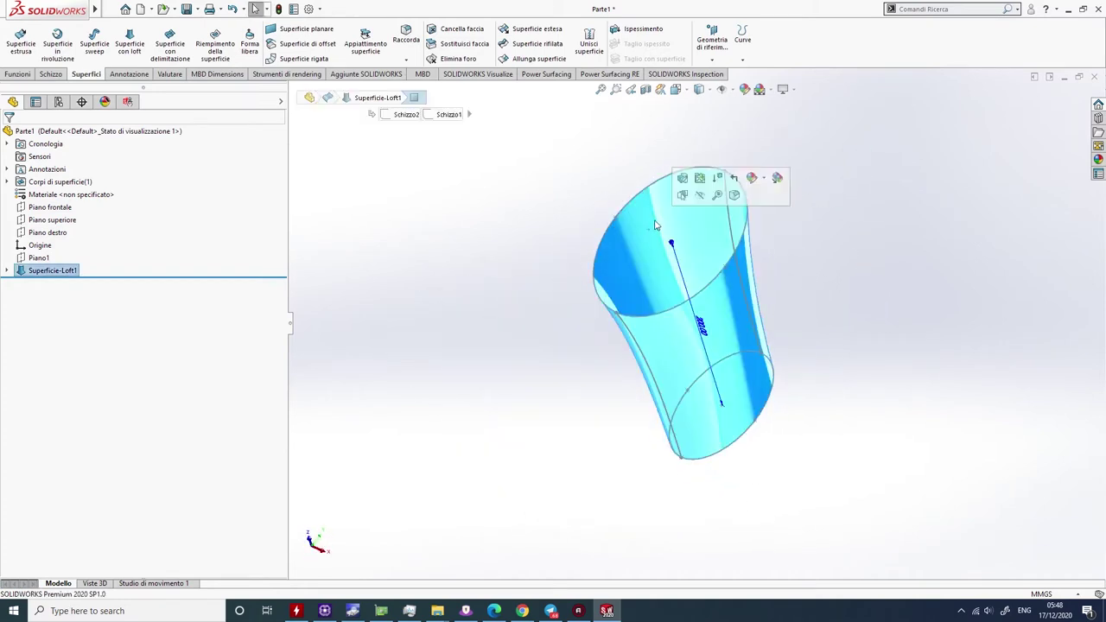
- Offset the loft surface 0.7 mm inward to create Superficie-Offset1
middle_drag(471, 165, 501, 222)
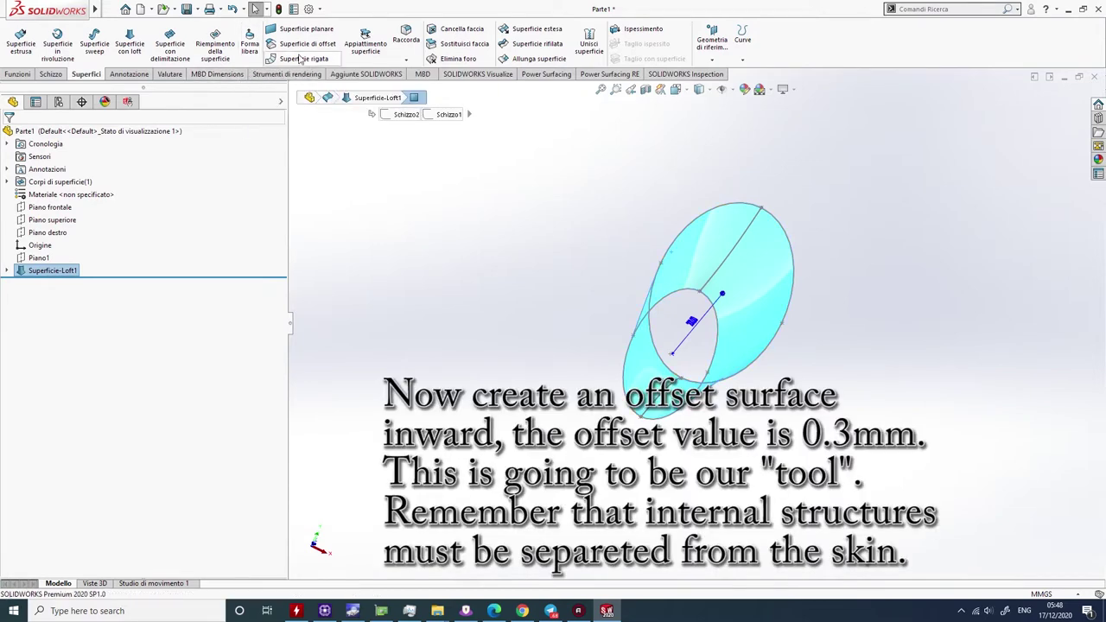
click(297, 47)
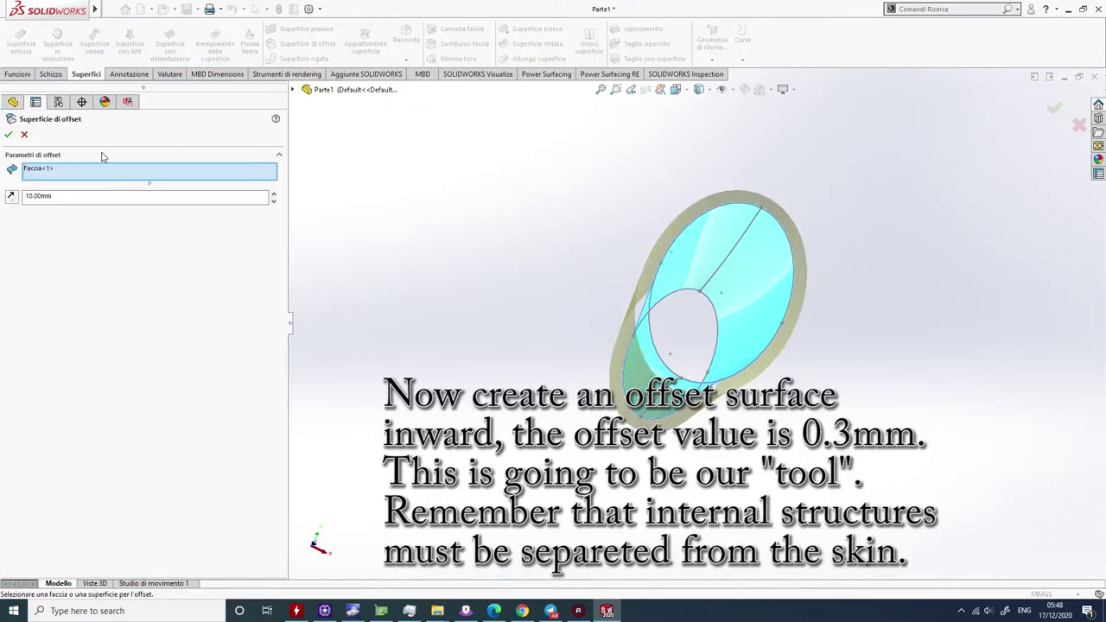
click(10, 196)
double_click(102, 195)
text(0.7m)
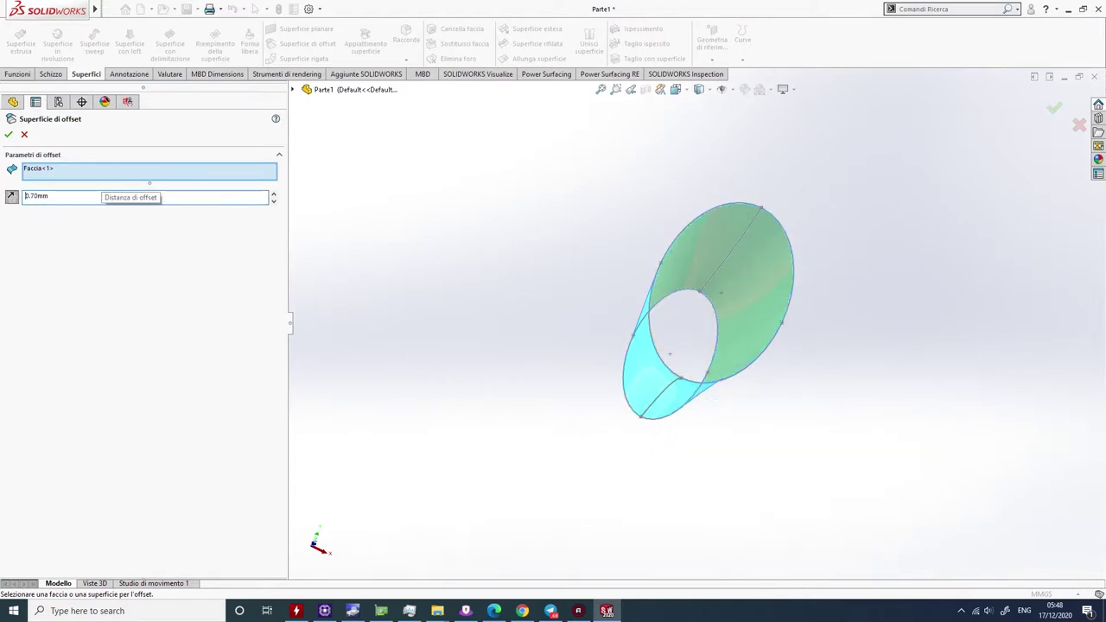
click(9, 135)
click(8, 181)
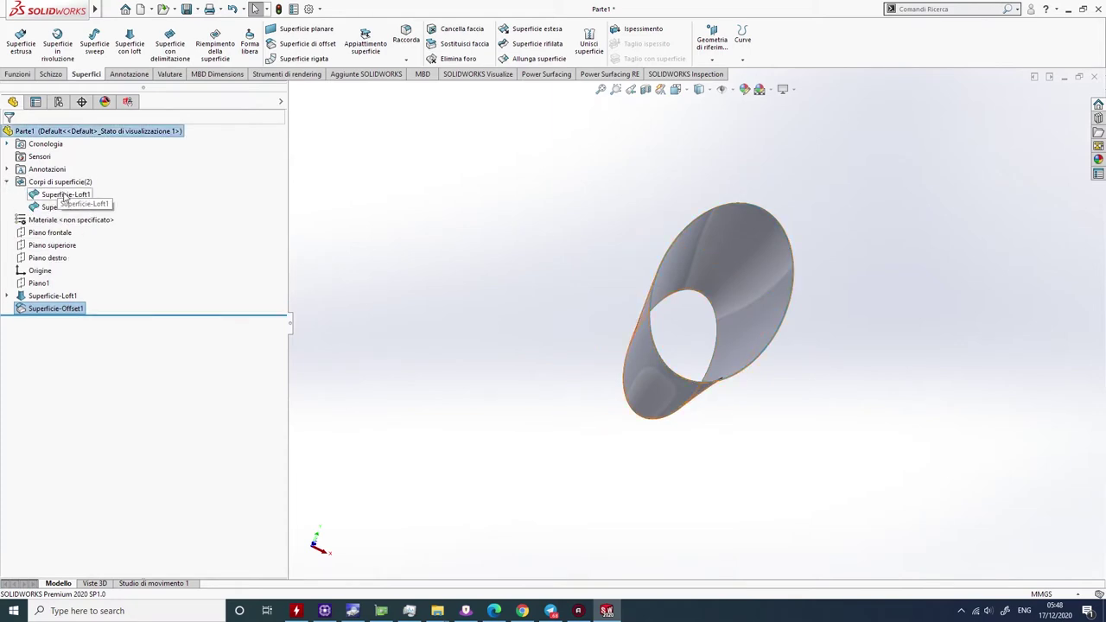
- Rename the loft surface body to 'Fuselage'
click(64, 195)
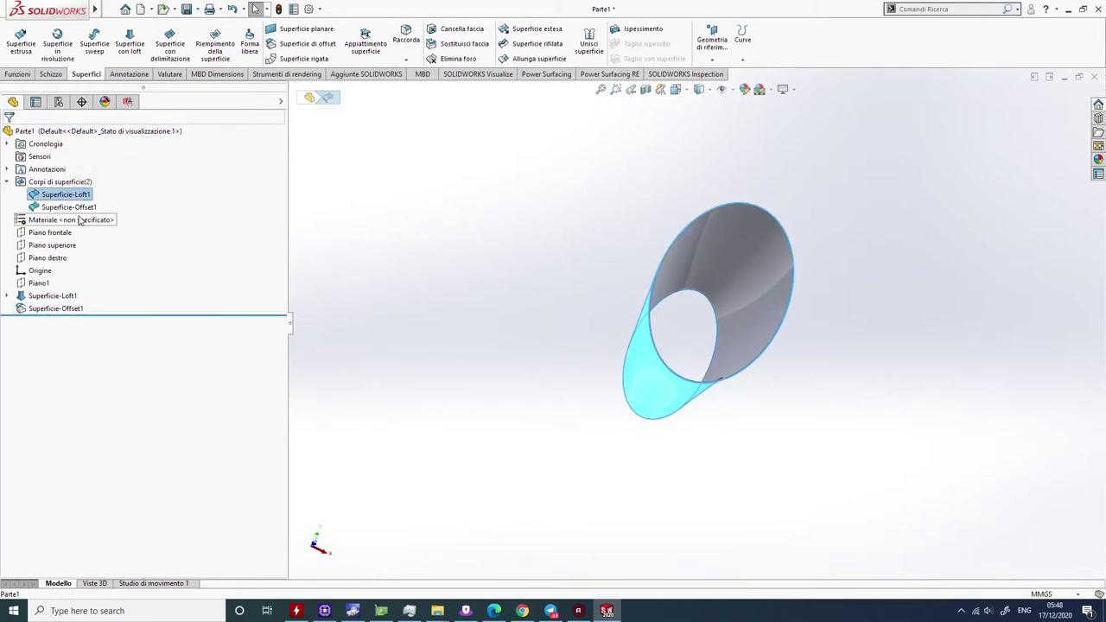
right_click(67, 198)
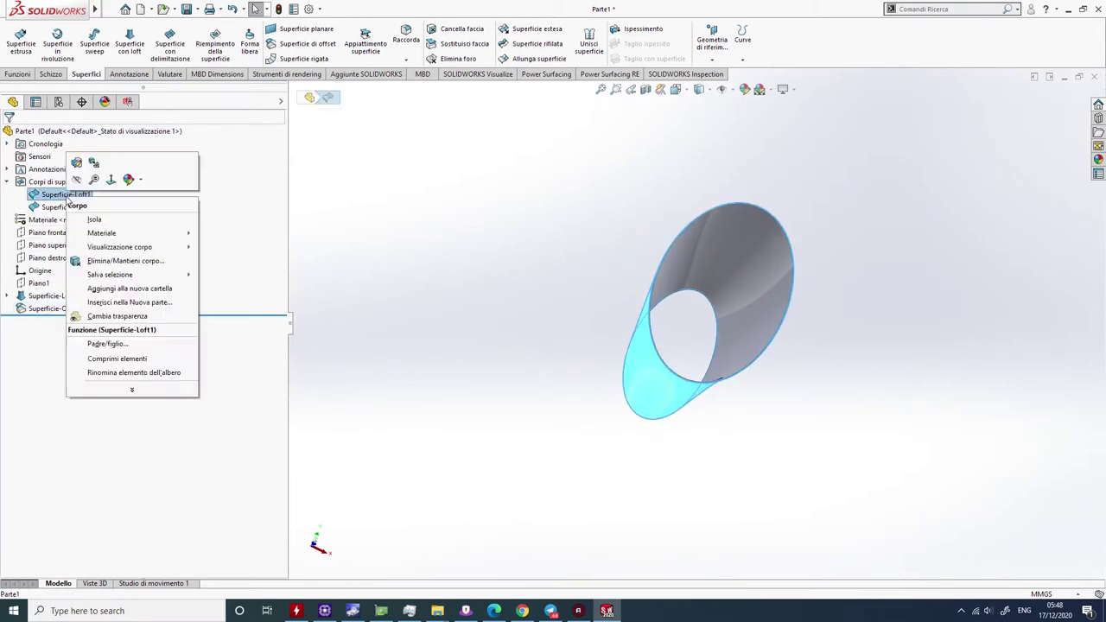
click(117, 373)
text(F)
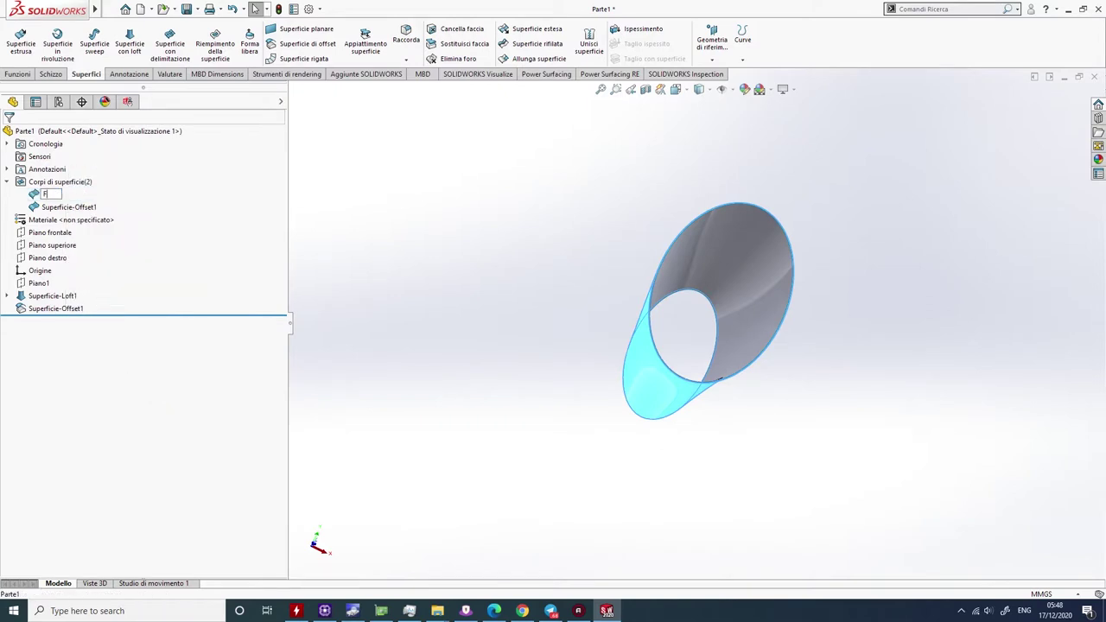
key(Return)
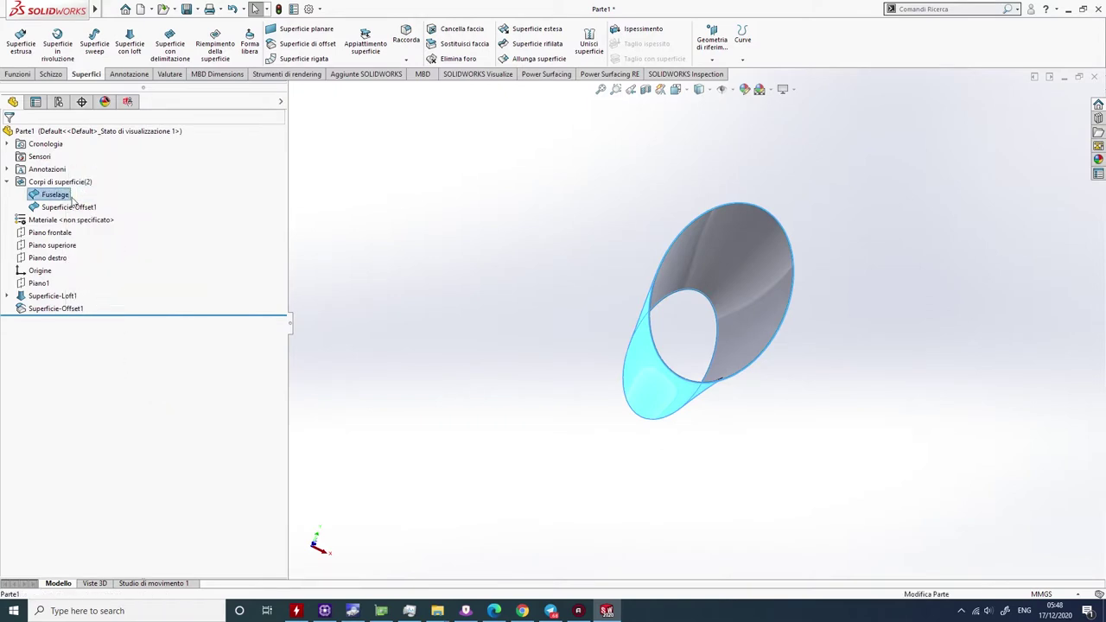
- Rename the offset surface body to 'Tool' and select Fuselage to hide it
click(69, 207)
right_click(69, 207)
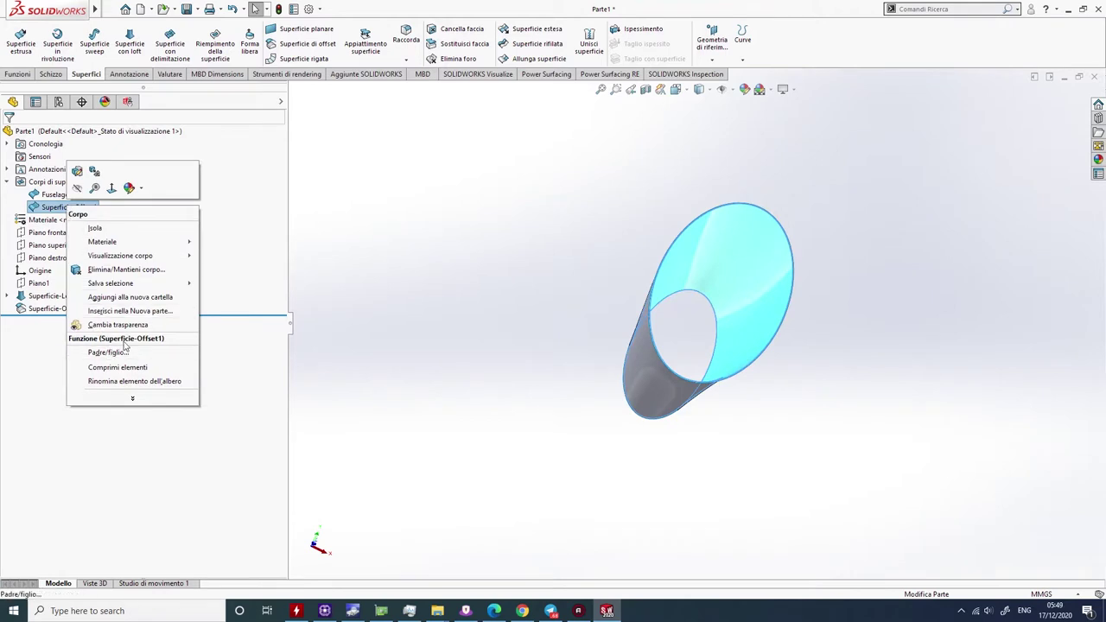
click(128, 379)
text(T)
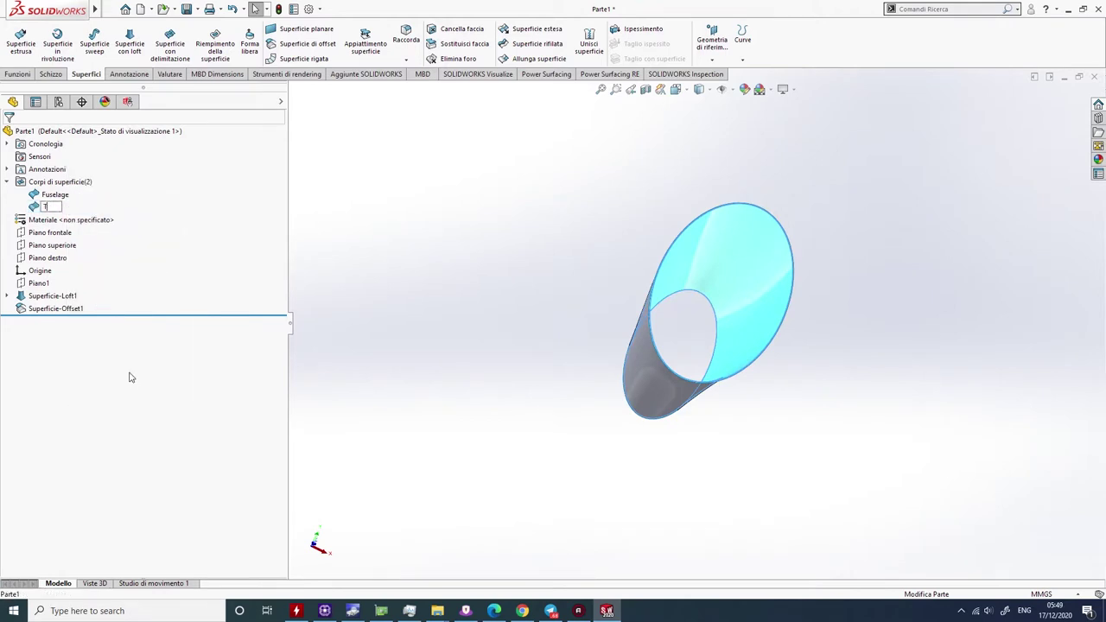
text(ool)
key(Return)
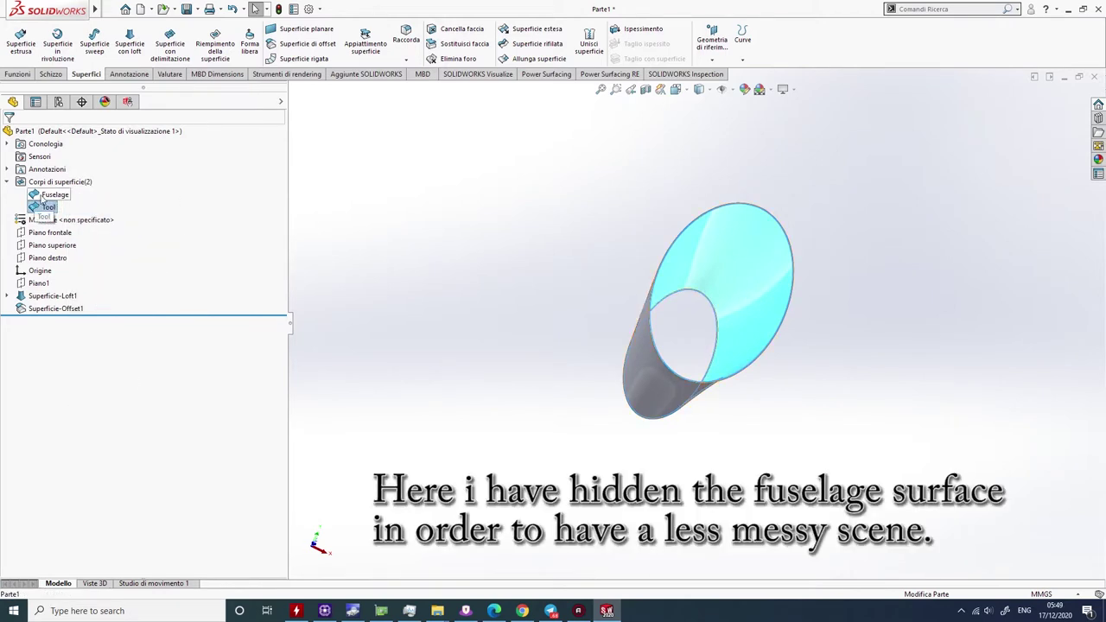
click(55, 194)
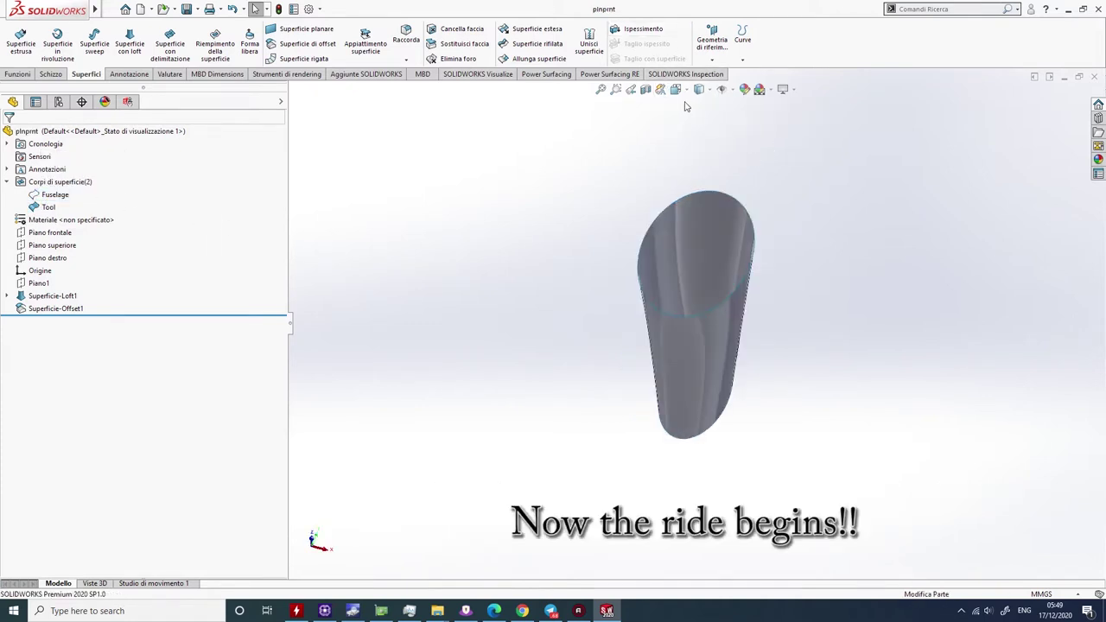
- On the front plane, sketch Schizzo4 as one vertical line crossing the Tool surface
click(577, 369)
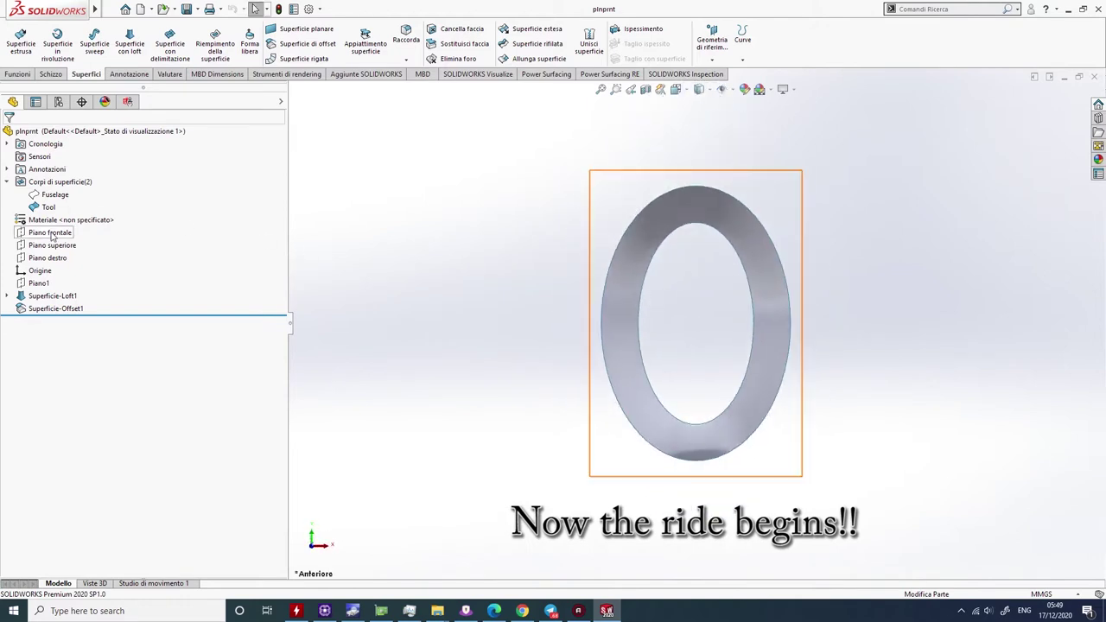
click(50, 233)
click(48, 74)
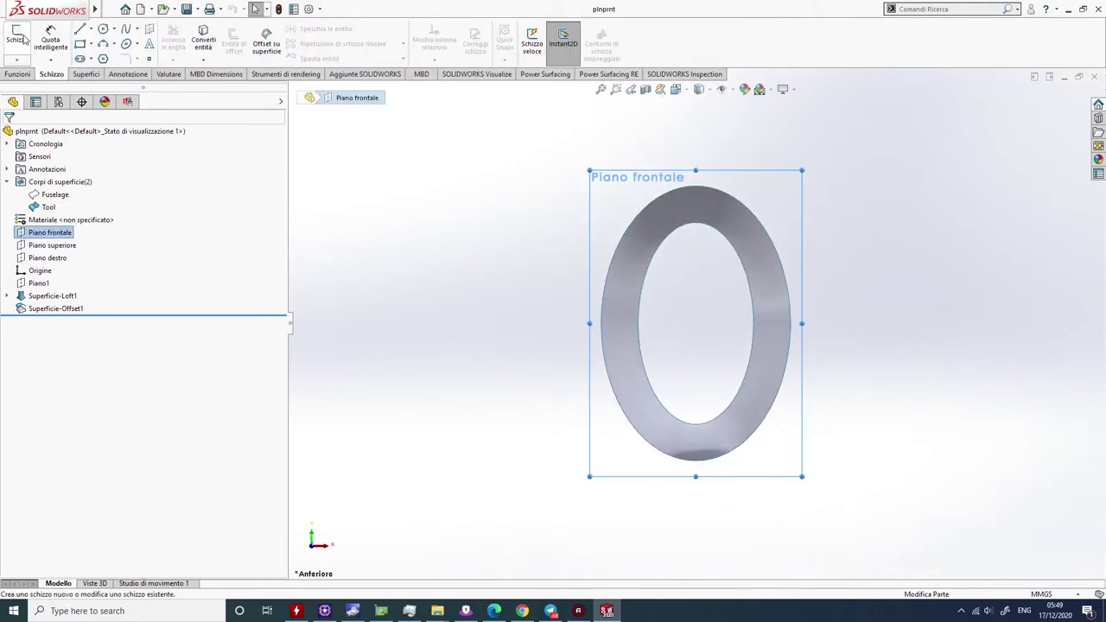
click(16, 39)
click(80, 28)
click(695, 153)
click(696, 511)
key(Escape)
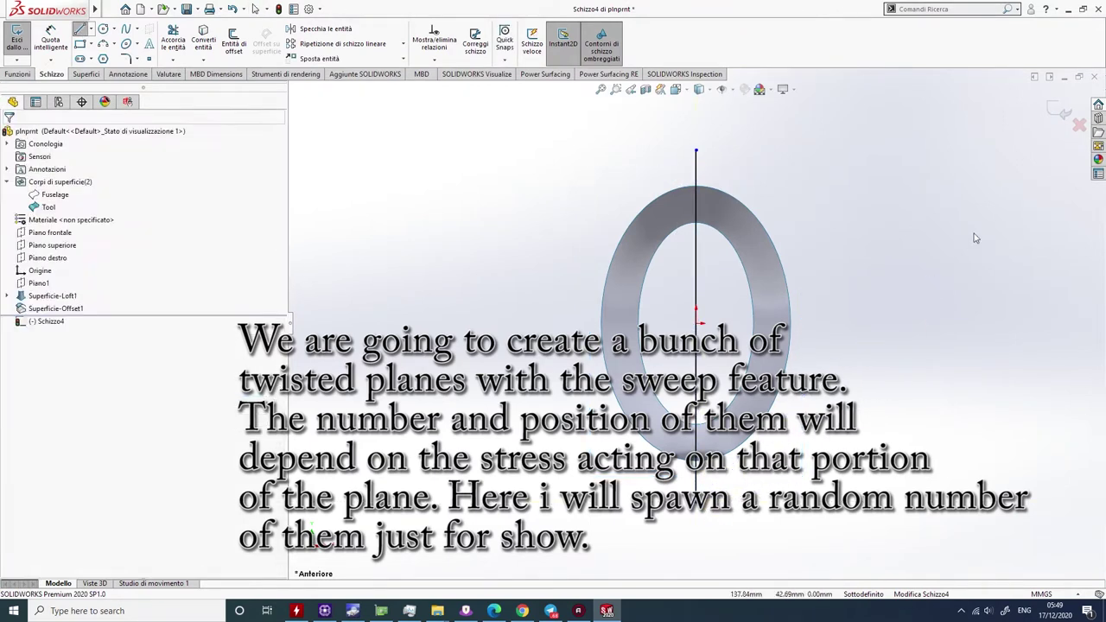
key(ctrl+b)
middle_drag(848, 231, 657, 242)
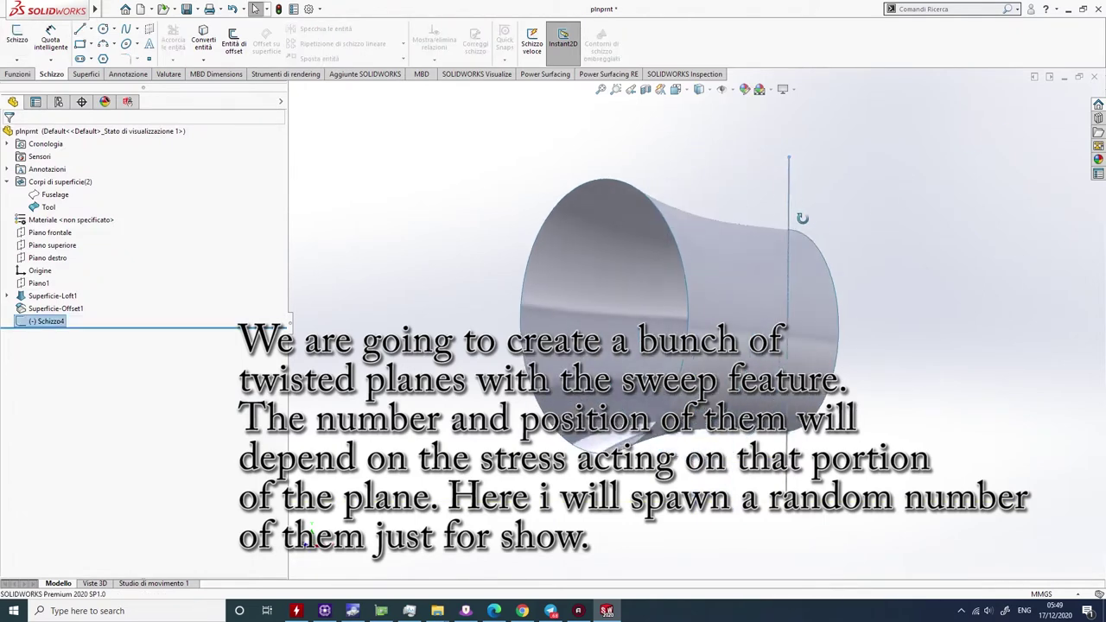
click(19, 74)
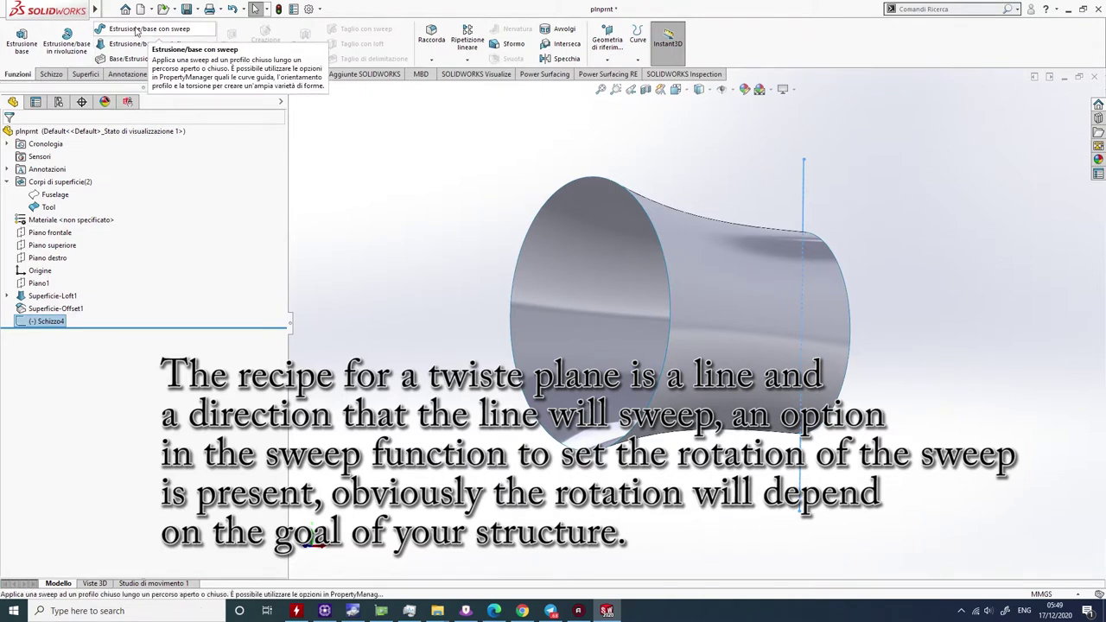
- Cancel an attempted extruded surface and view the Tool surface face-on from the right
click(85, 75)
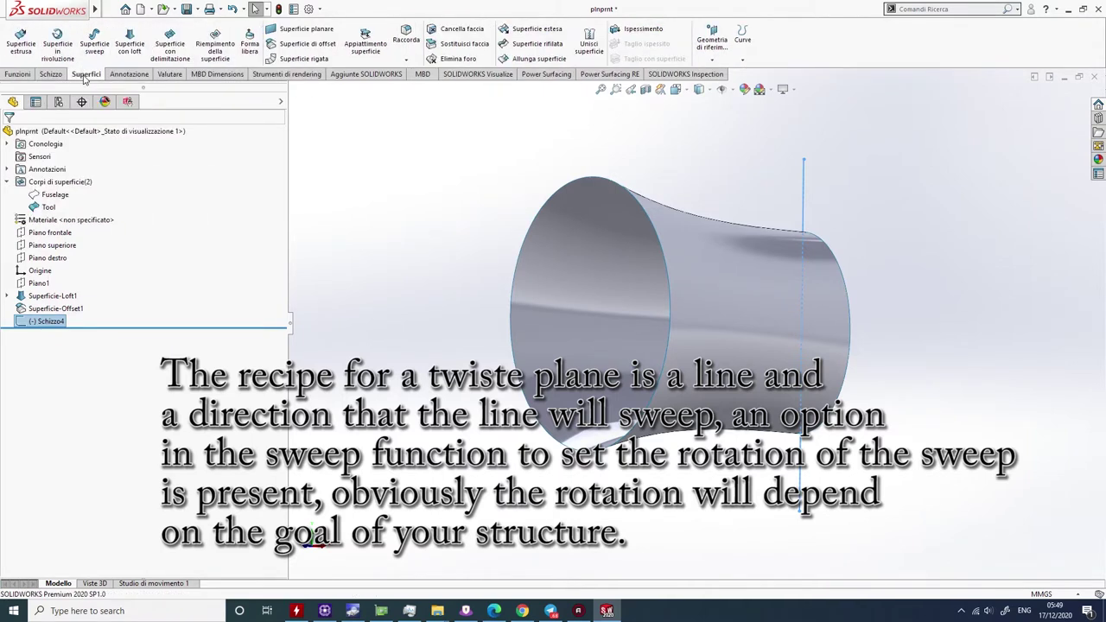
click(22, 48)
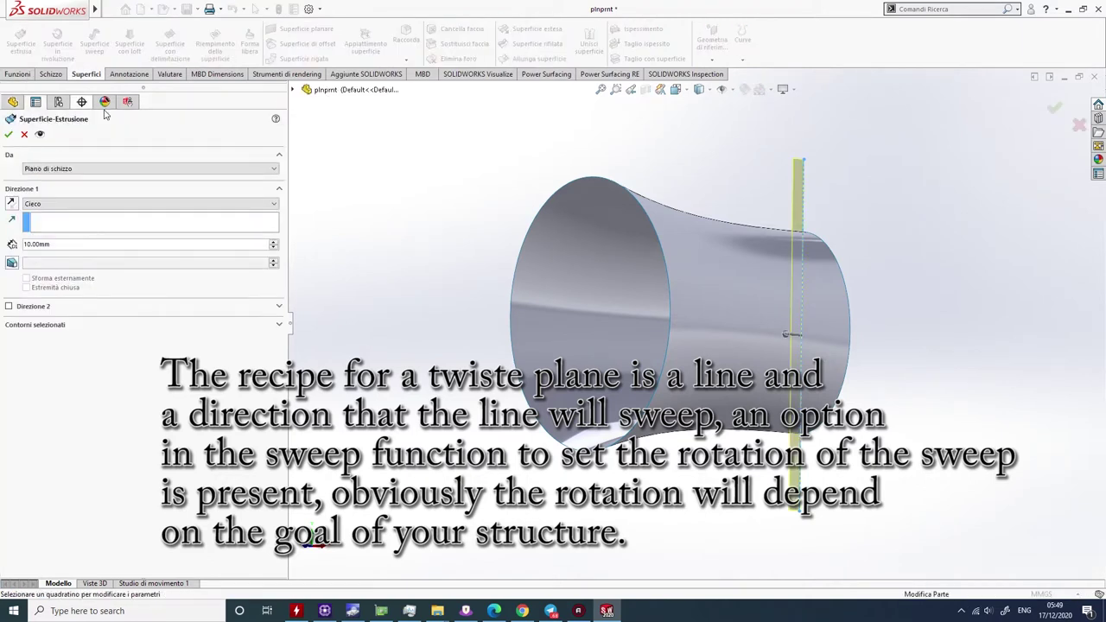
click(24, 134)
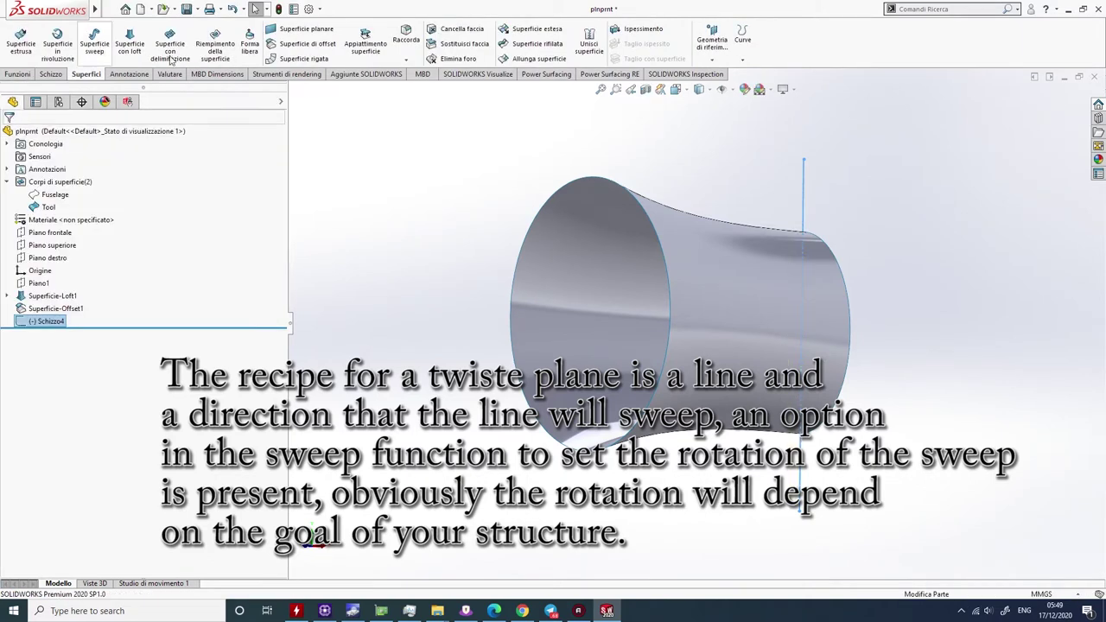
click(803, 190)
middle_drag(803, 190, 743, 147)
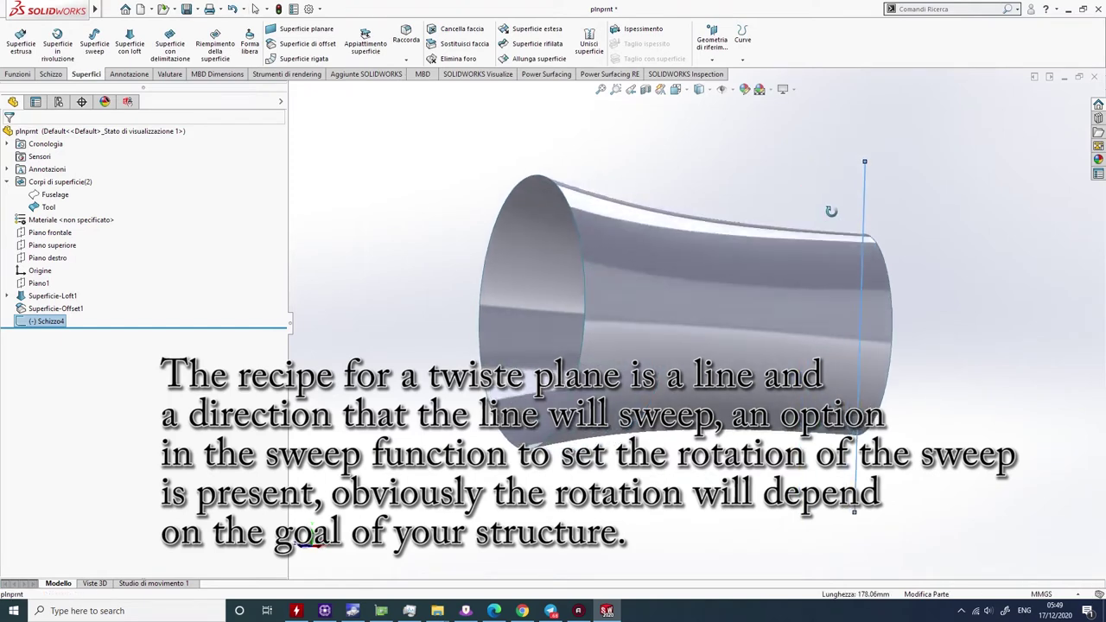
click(676, 92)
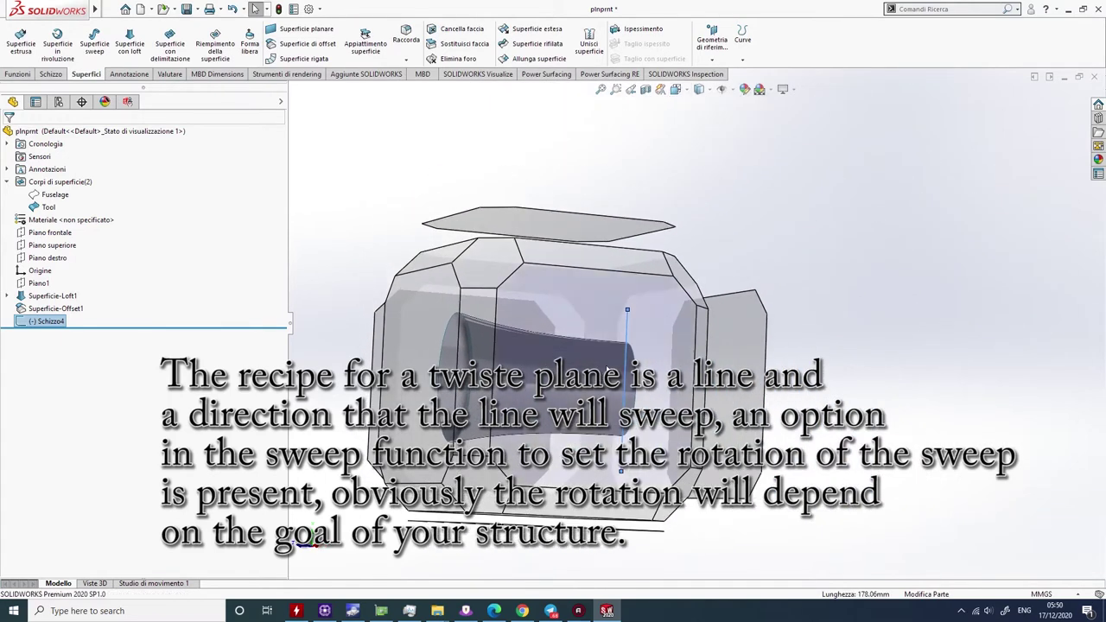
click(639, 298)
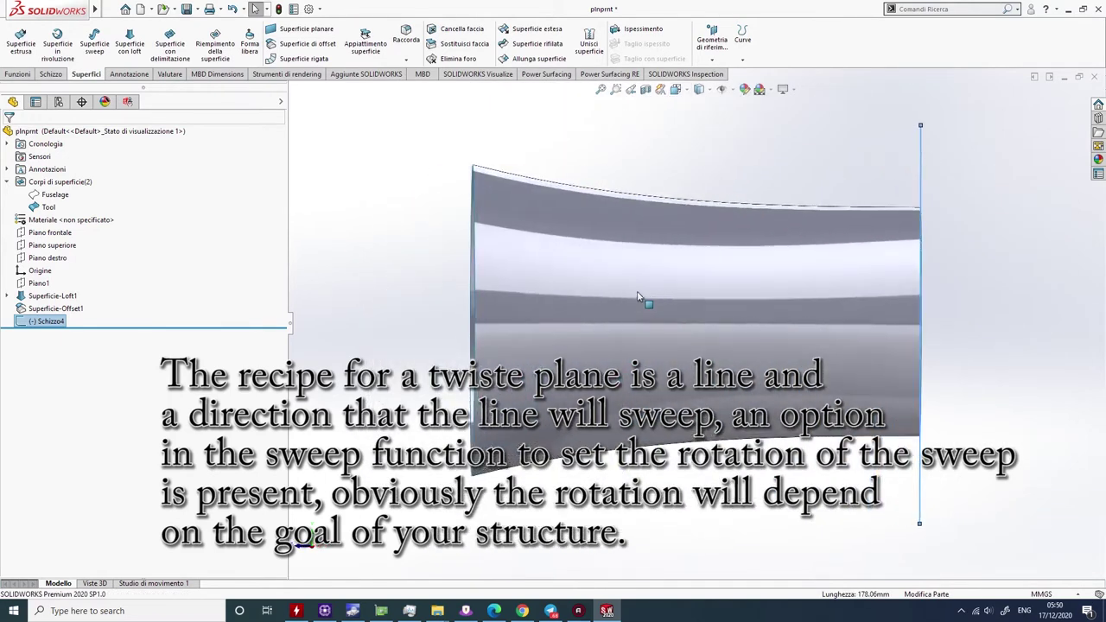
- Edit Schizzo4 in the right view with the Line tool, then exit the sketch
click(51, 73)
click(16, 39)
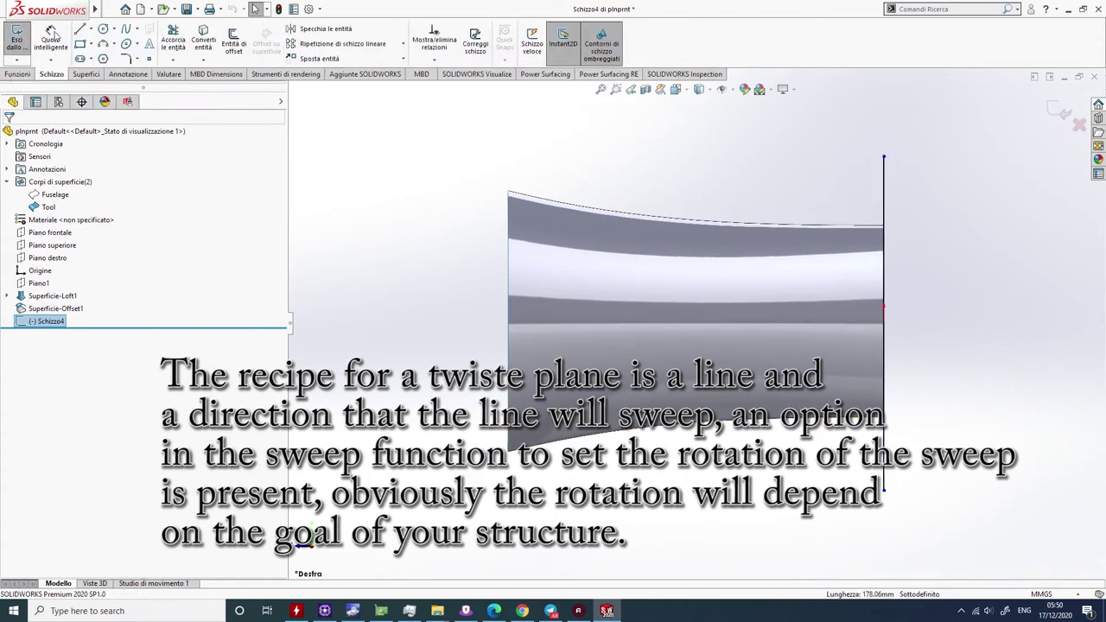
key(l)
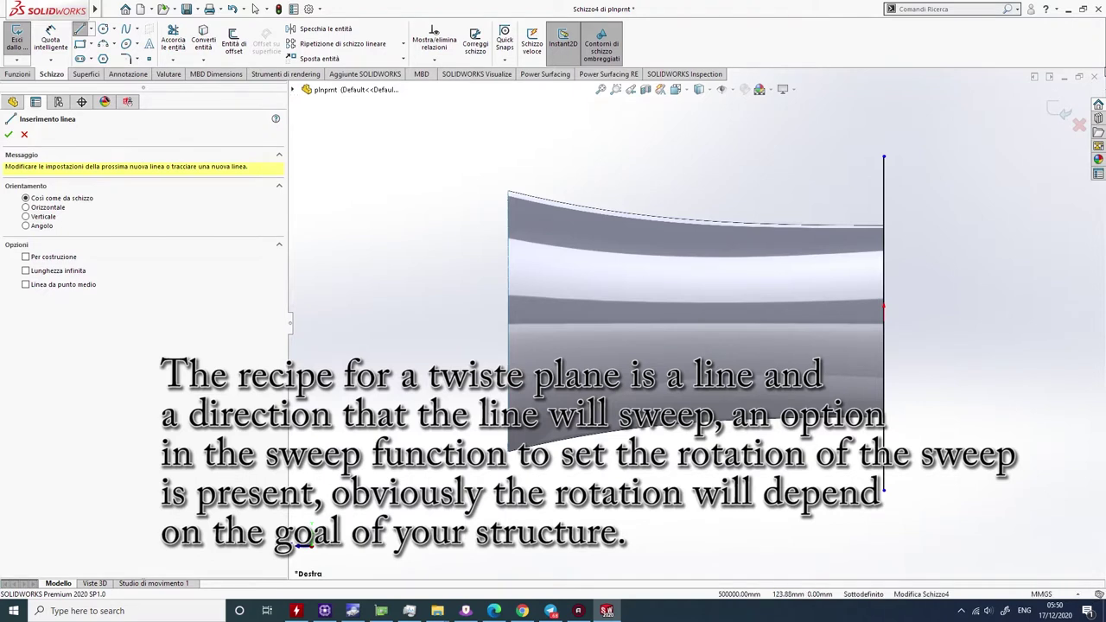
click(294, 92)
key(ctrl+b)
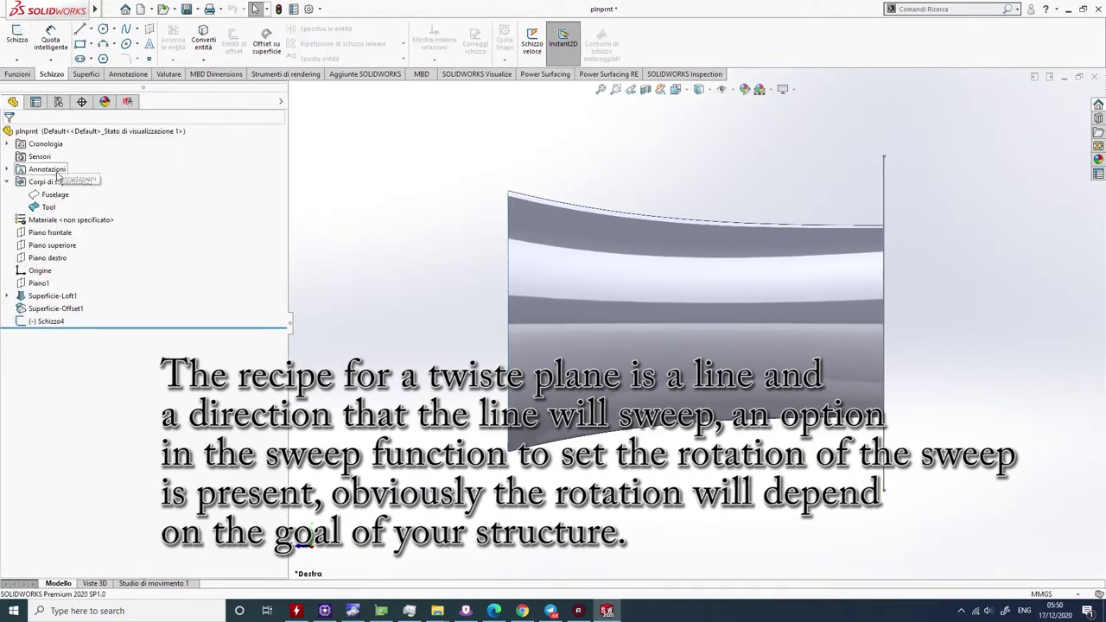
- Sketch Schizzo5 on the right plane: a 226.81 mm horizontal line along the tube's axis
click(48, 257)
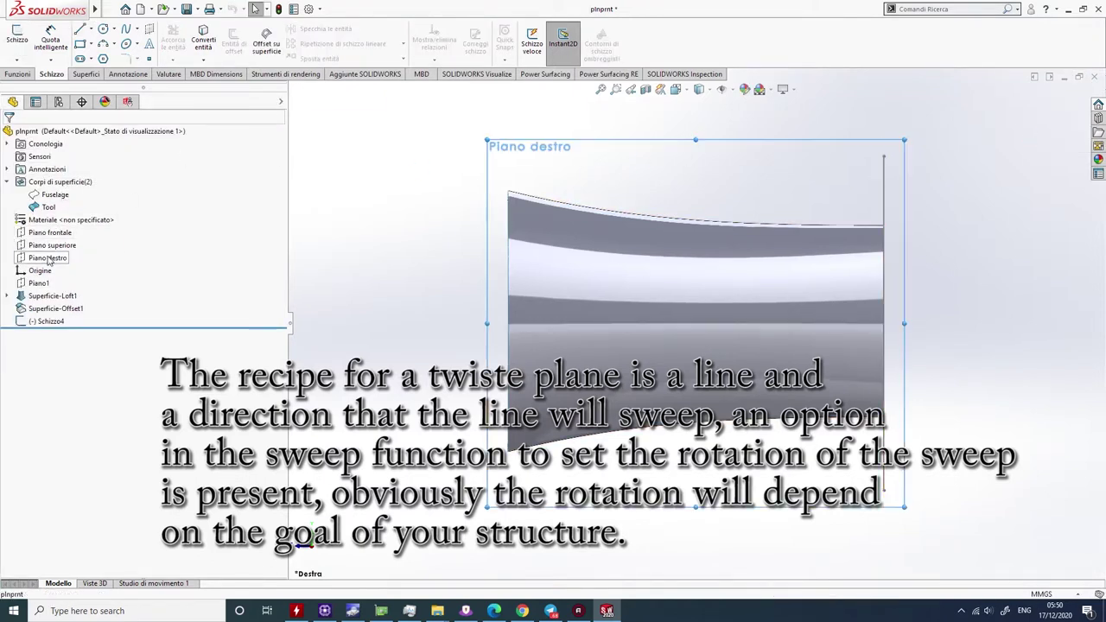
click(17, 39)
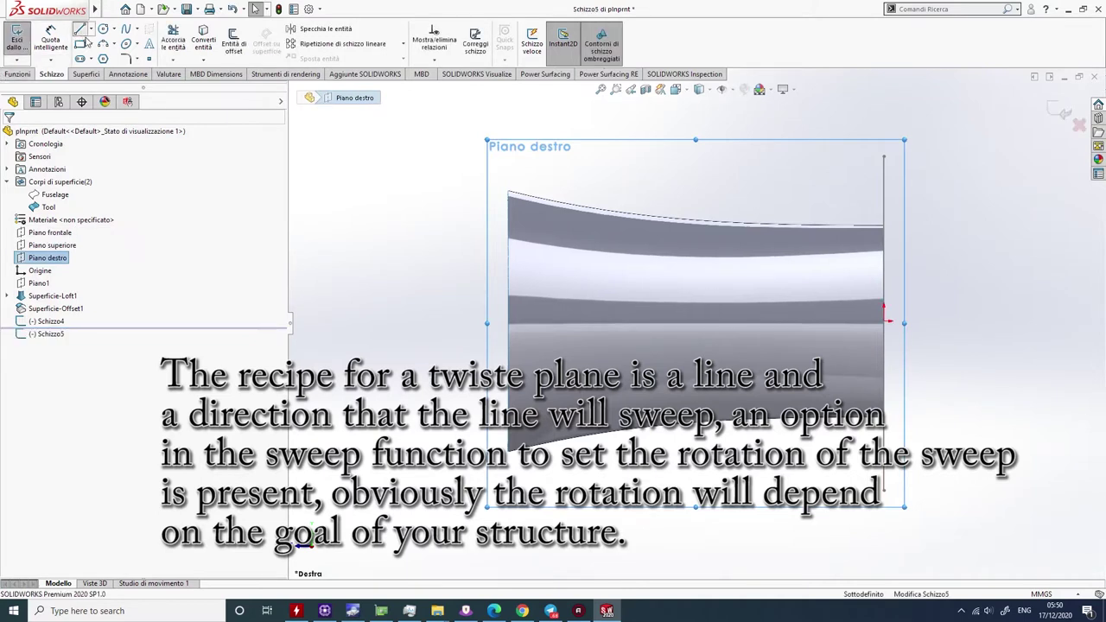
click(80, 29)
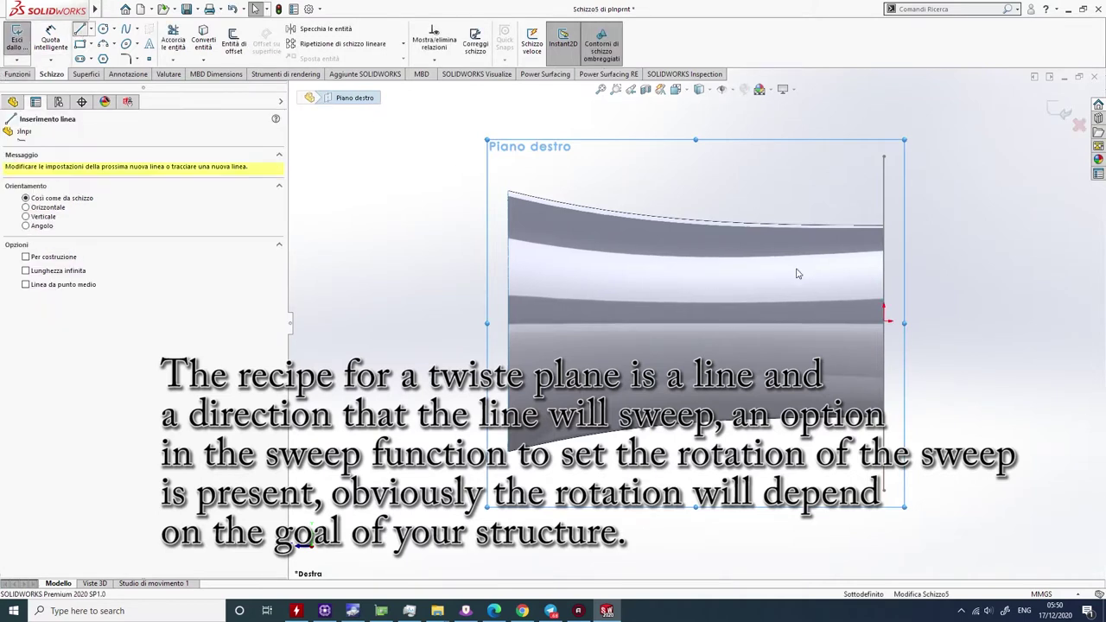
click(886, 321)
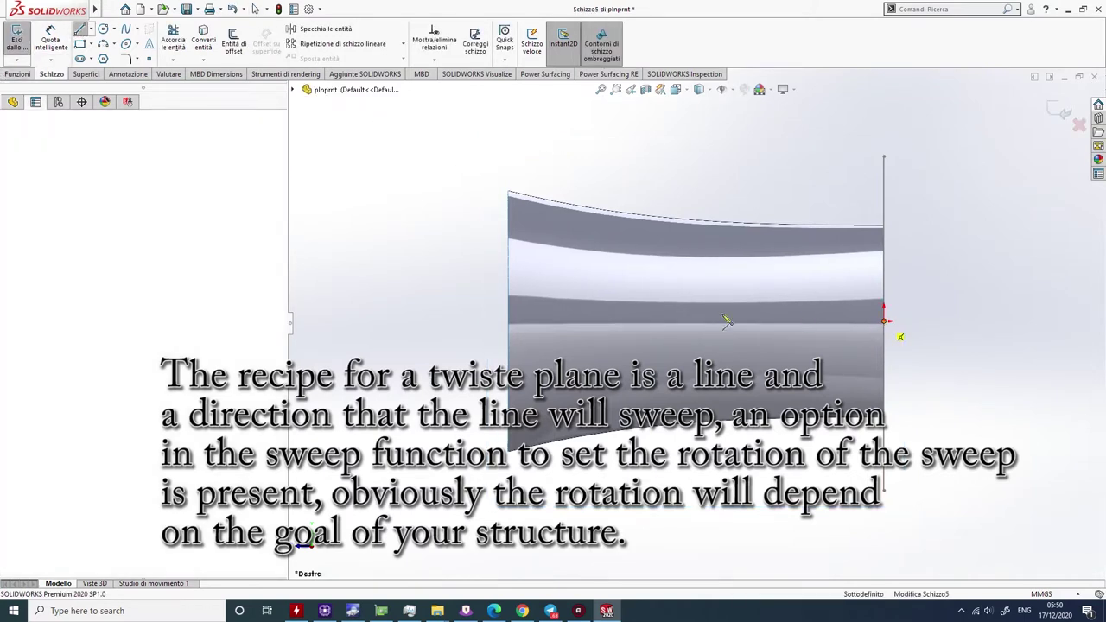
click(459, 322)
key(Escape)
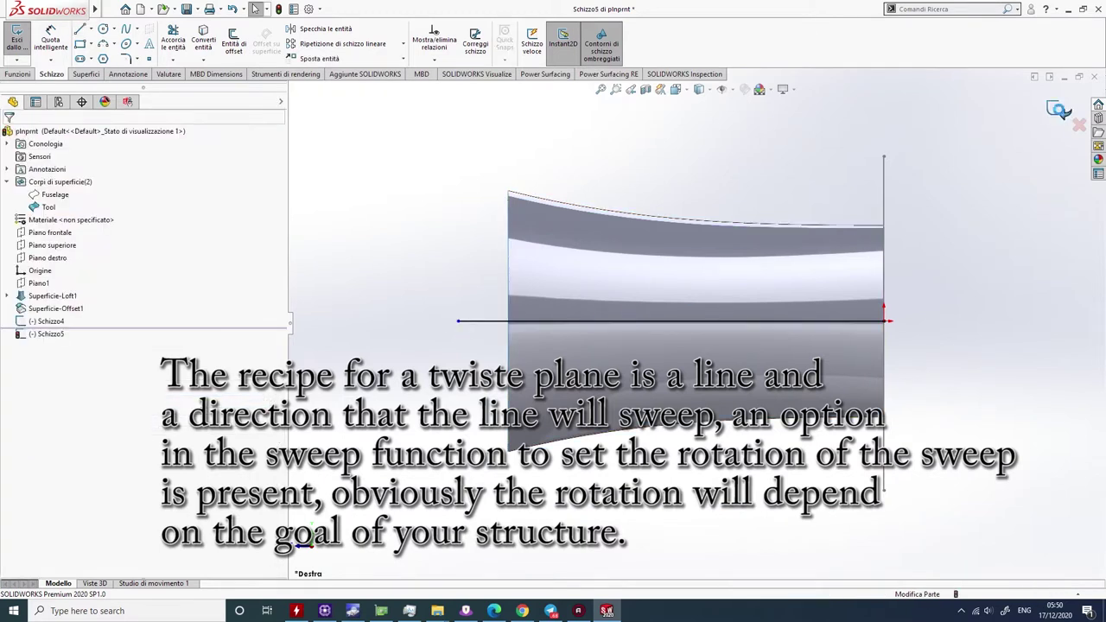
click(1058, 109)
mouse_move(490, 210)
middle_down()
mouse_move(595, 200)
mouse_move(582, 202)
middle_up()
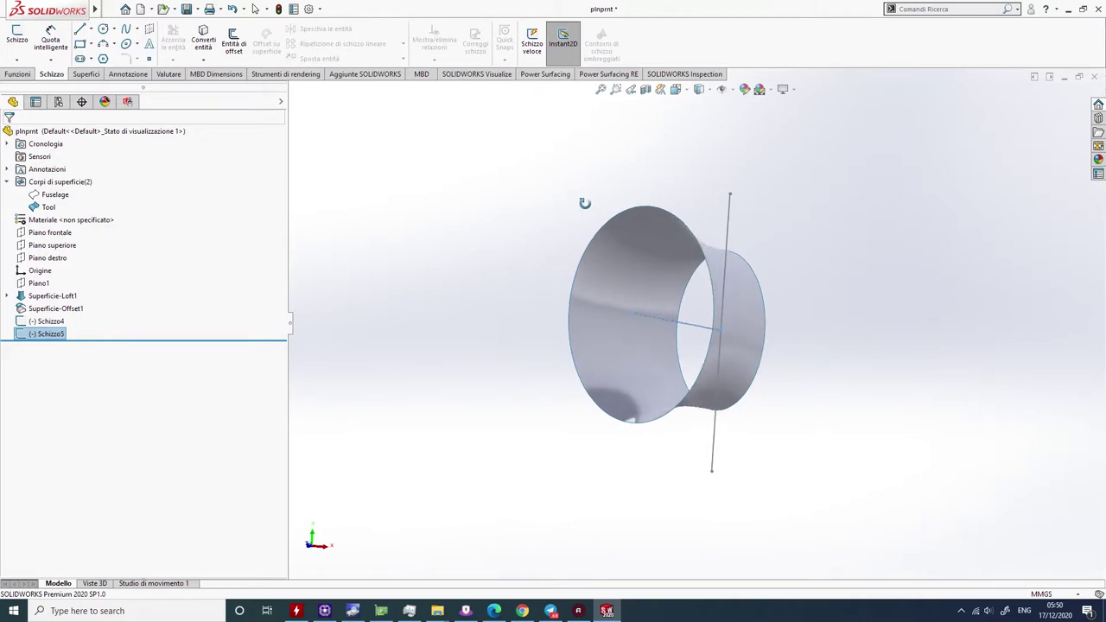
middle_drag(647, 217, 501, 209)
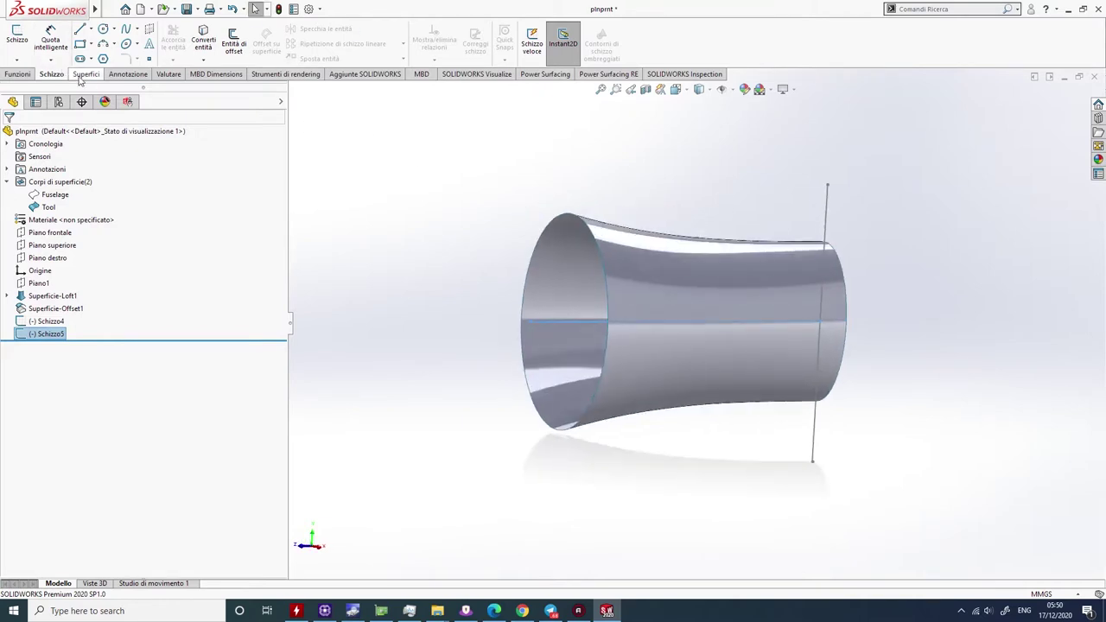
click(79, 76)
click(467, 205)
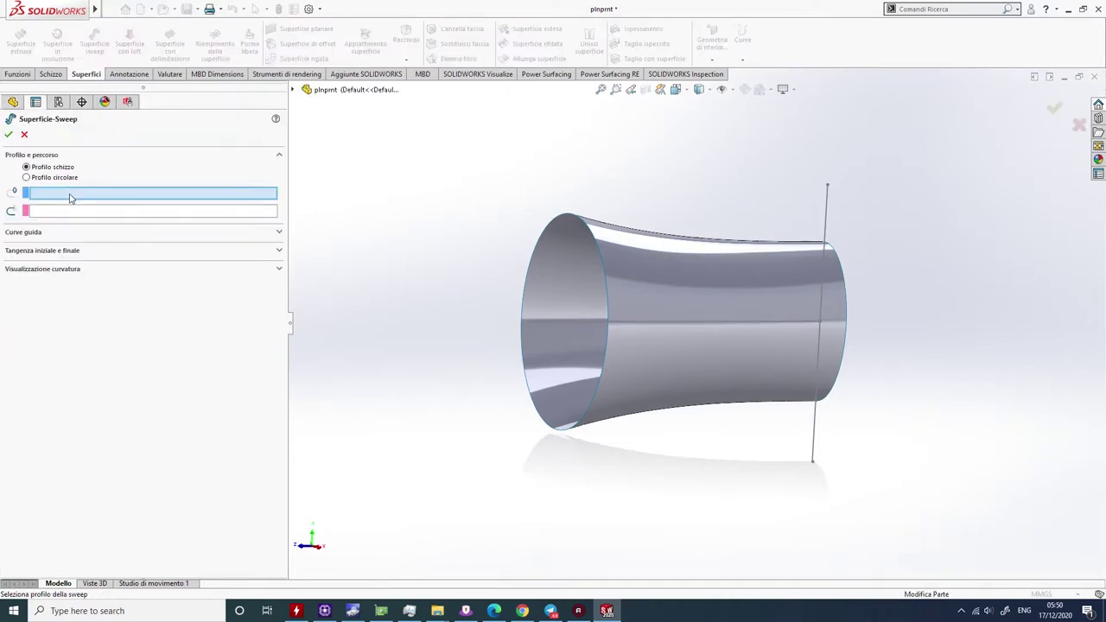
- Use Schizzo4 as the sweep profile and Schizzo5 as the sweep path
click(826, 228)
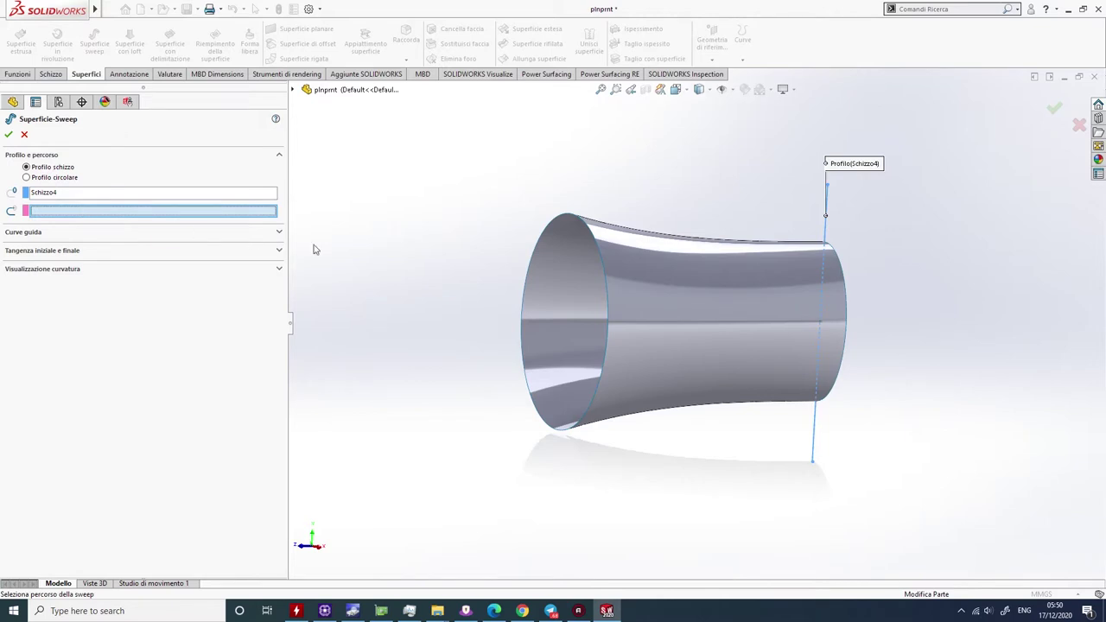
middle_drag(438, 247, 491, 222)
click(647, 313)
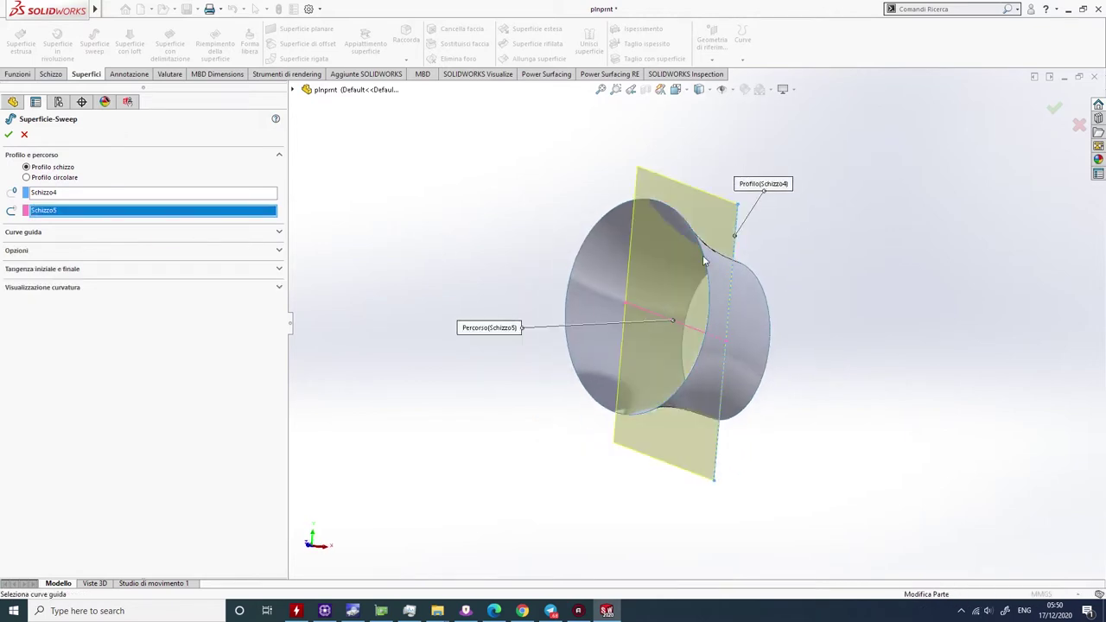
click(65, 269)
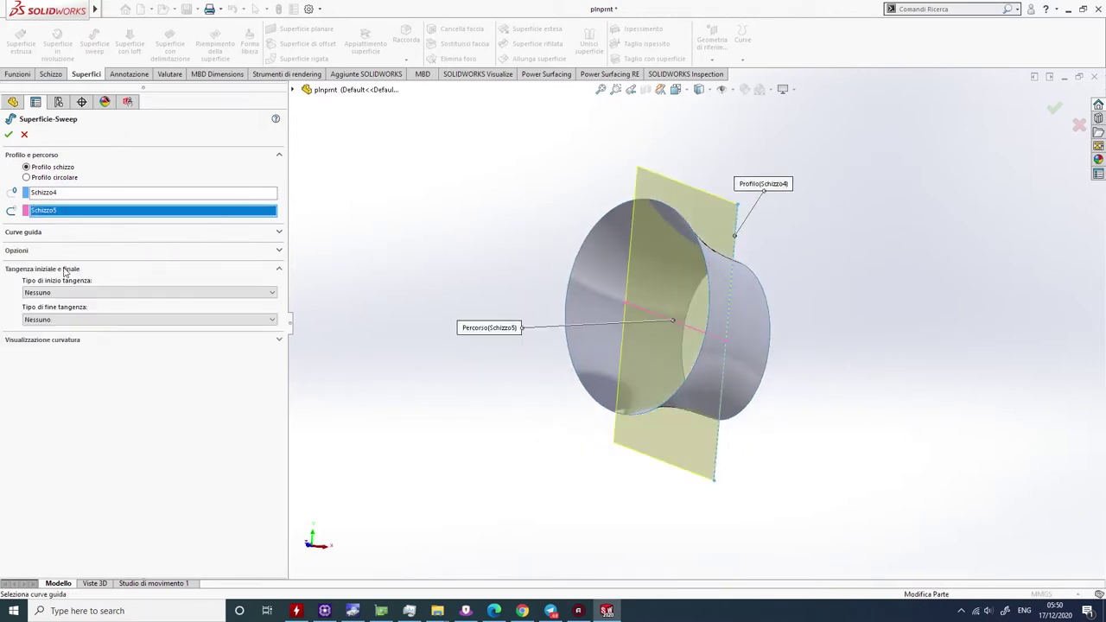
click(47, 238)
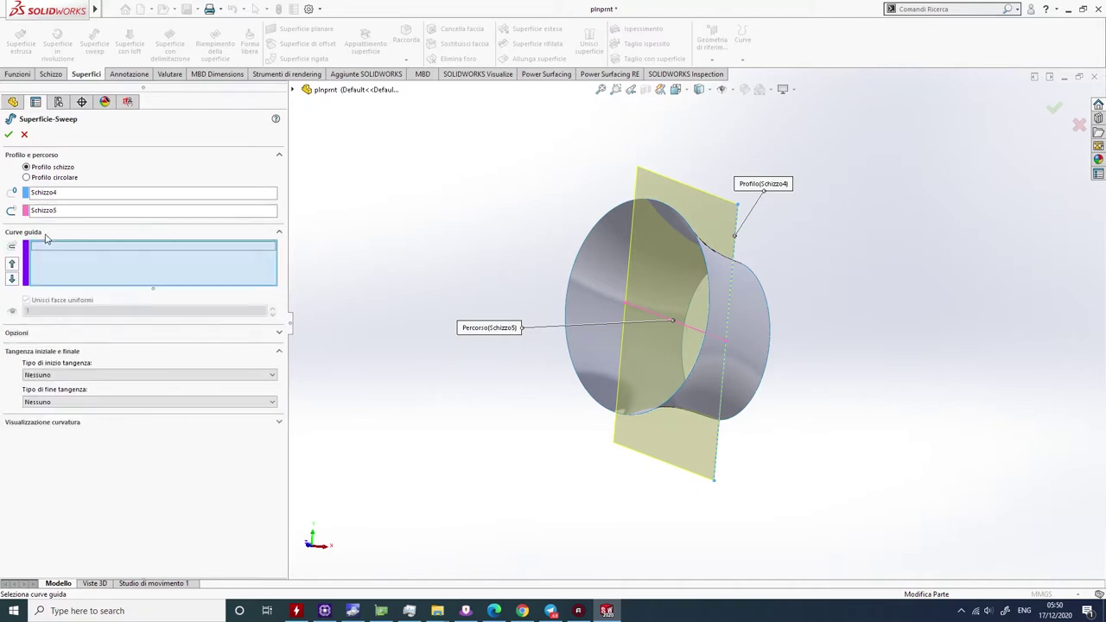
click(41, 335)
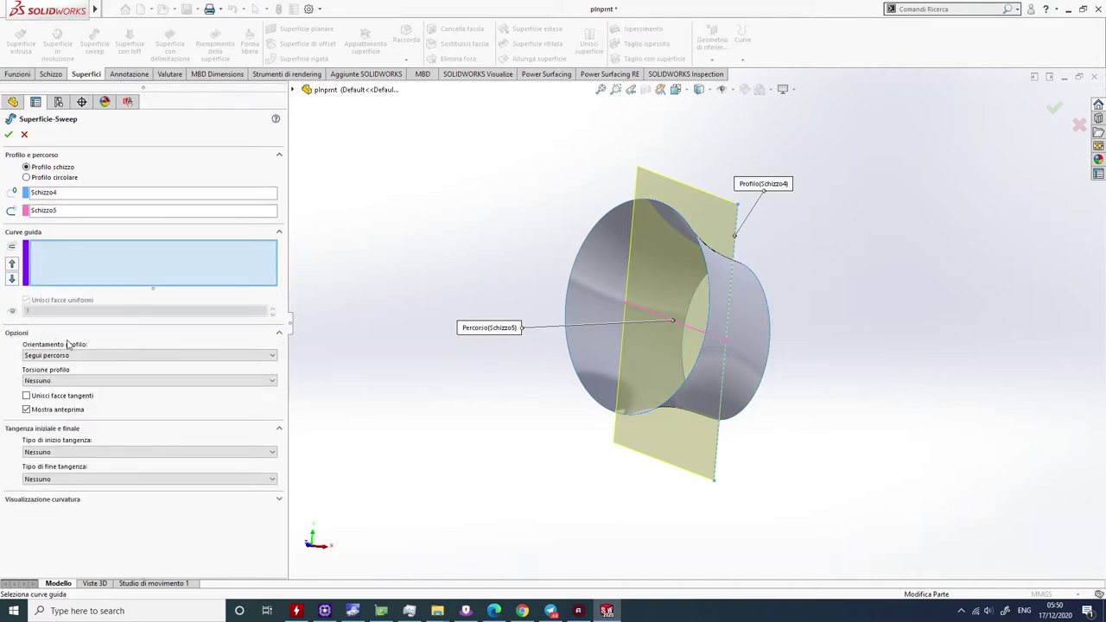
- Twist the sweep profile by 40 degrees and create Superficie-Sweep1
click(59, 380)
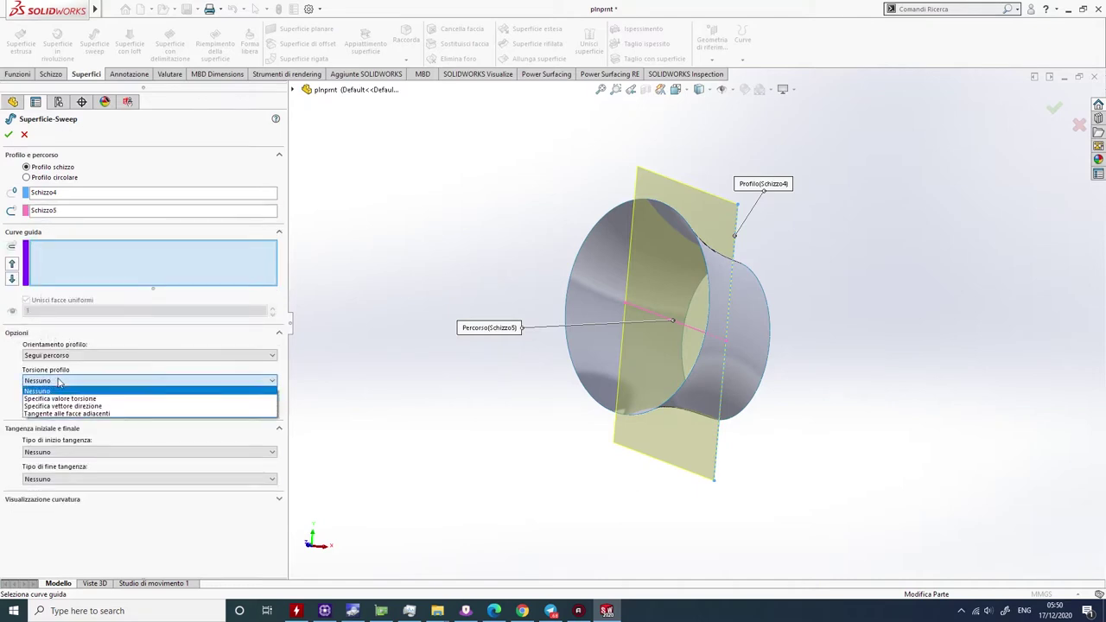
click(85, 398)
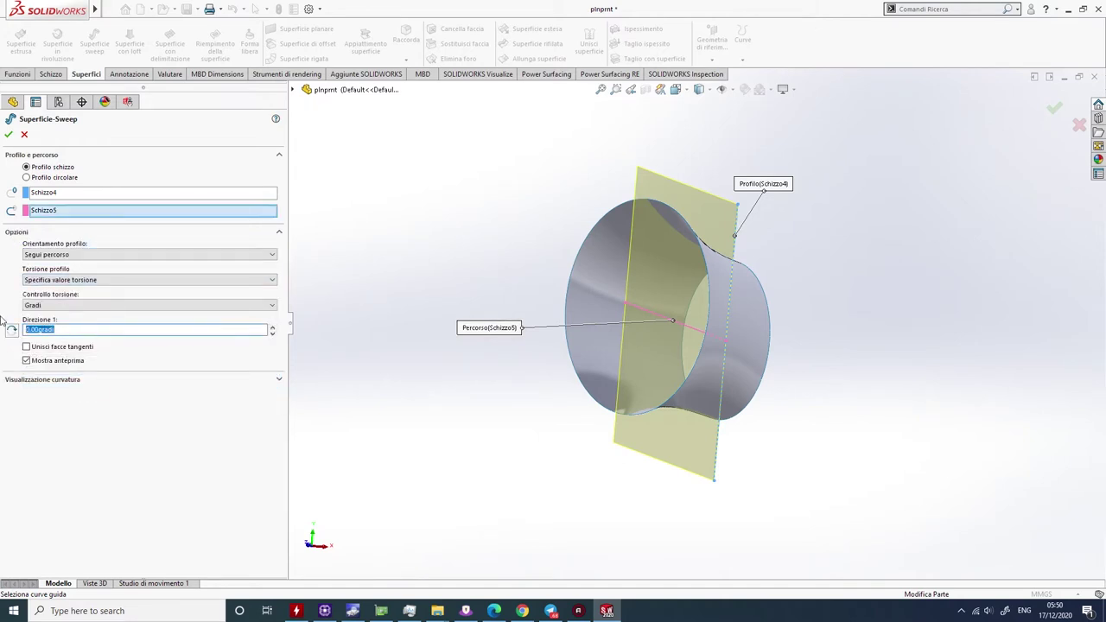
key(Return)
middle_drag(534, 295, 563, 293)
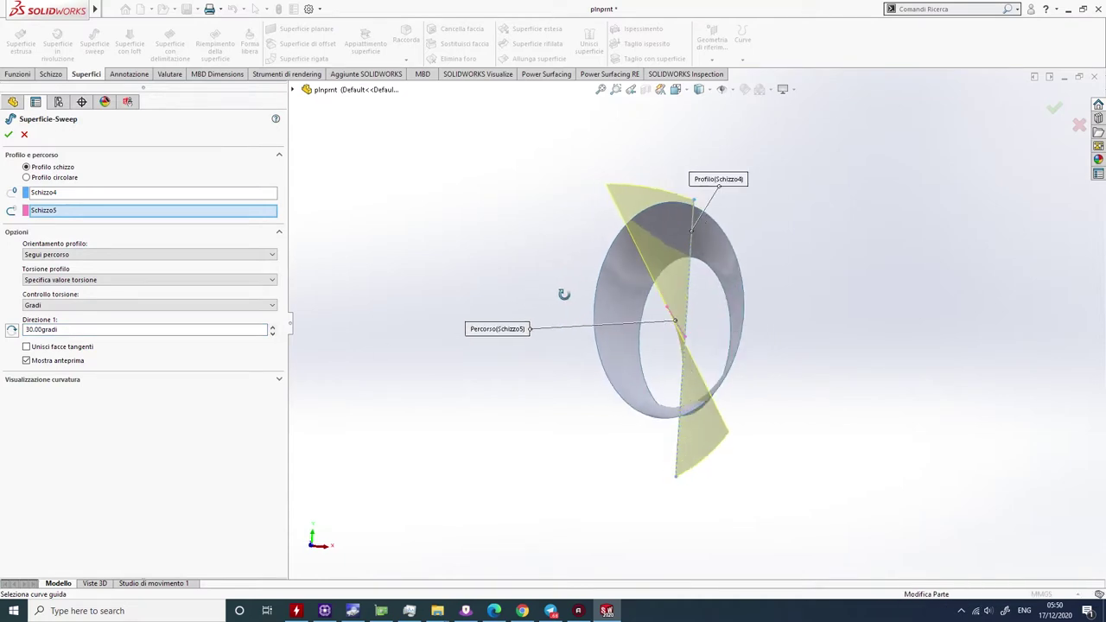
drag(86, 329, 2, 324)
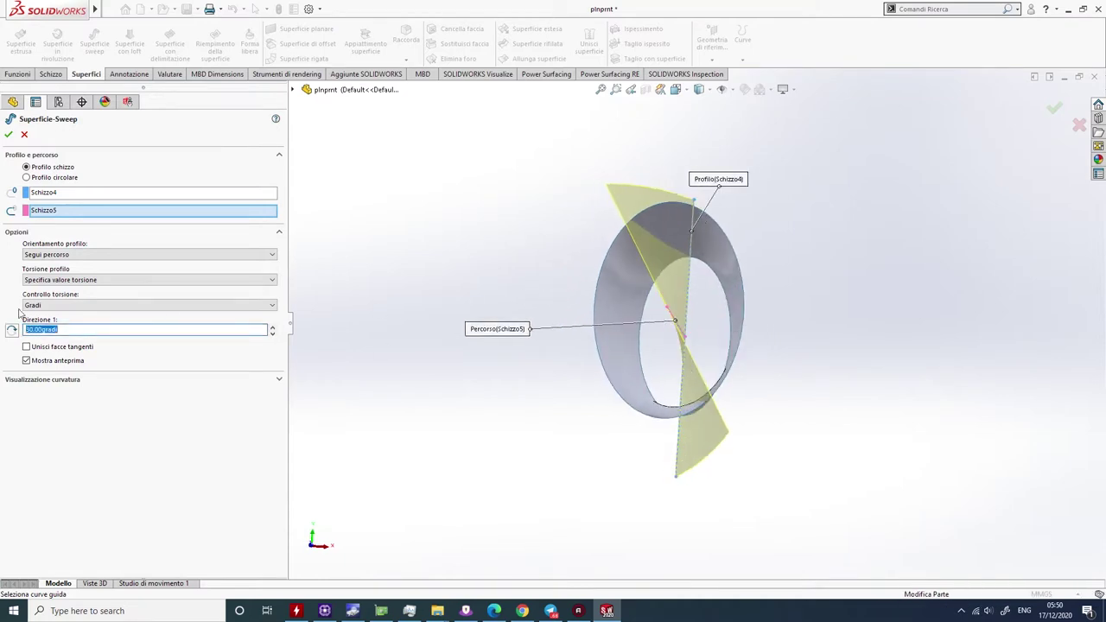
text(40)
key(Return)
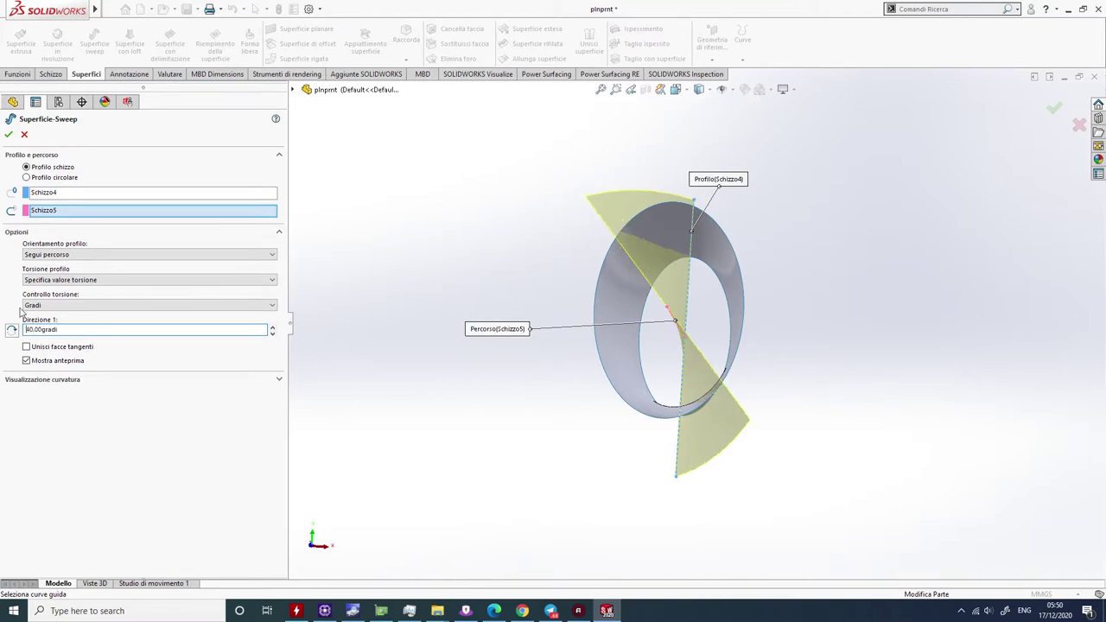
mouse_move(570, 248)
middle_down()
mouse_move(475, 178)
mouse_move(549, 243)
mouse_move(490, 251)
middle_up()
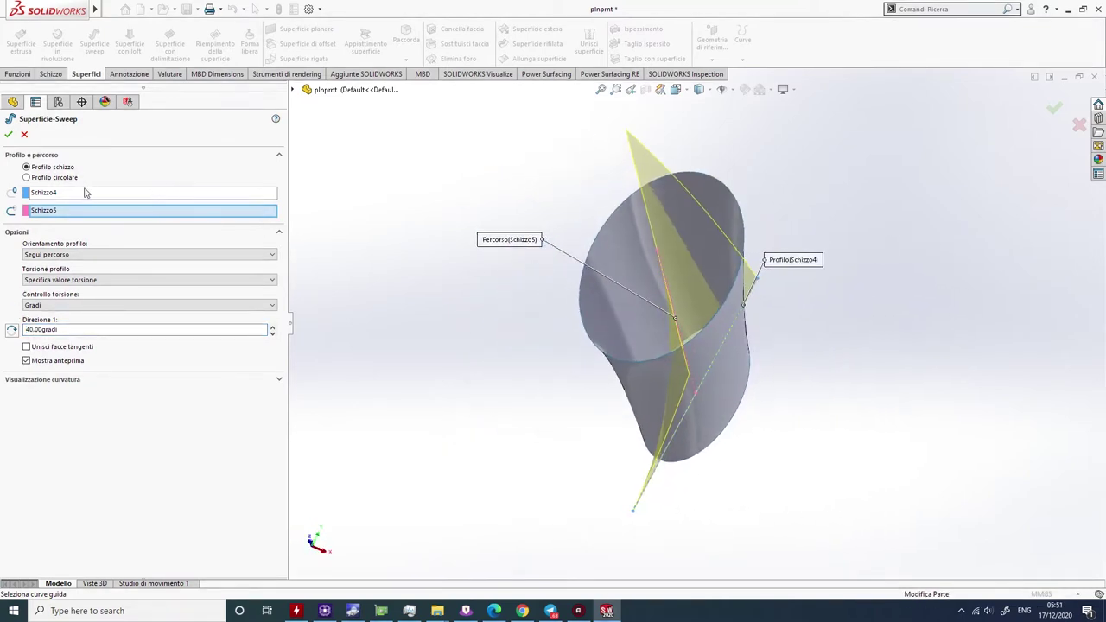
click(9, 135)
- Expand the first sweep and show its Schizzo4 and Schizzo5 sketches on the model
mouse_move(455, 272)
middle_down()
mouse_move(486, 260)
mouse_move(427, 220)
mouse_move(518, 240)
mouse_move(531, 314)
middle_up()
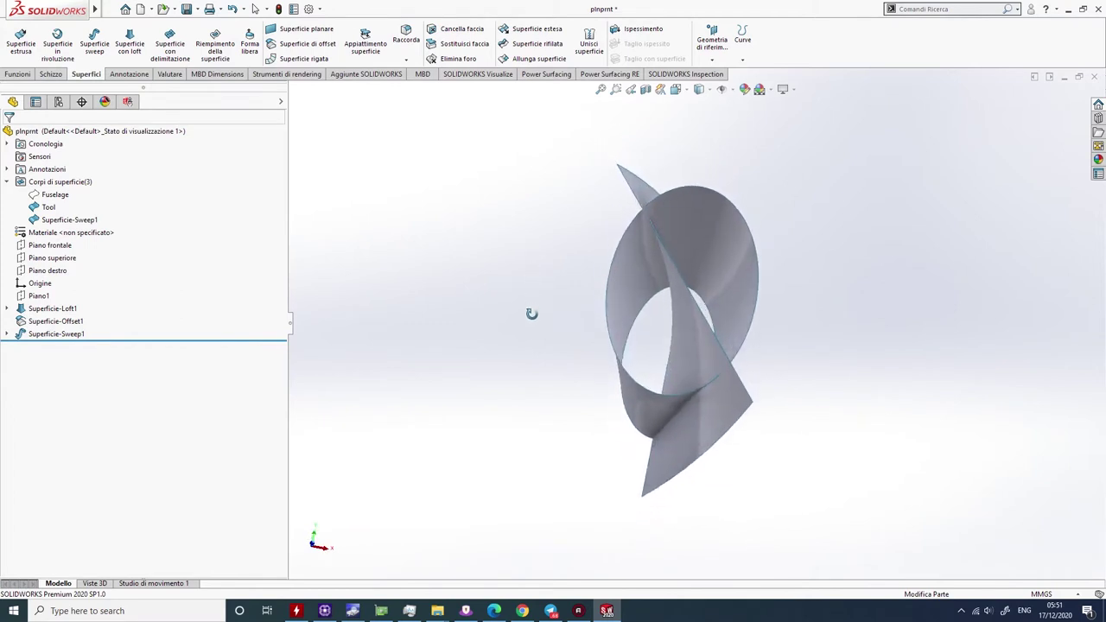
click(7, 334)
click(60, 346)
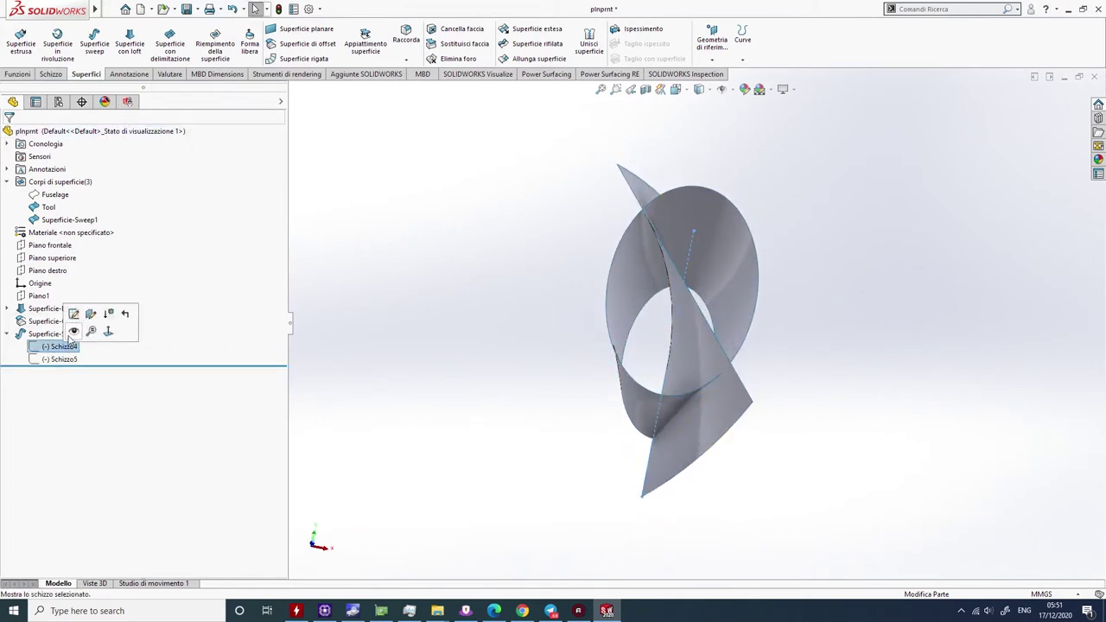
click(73, 332)
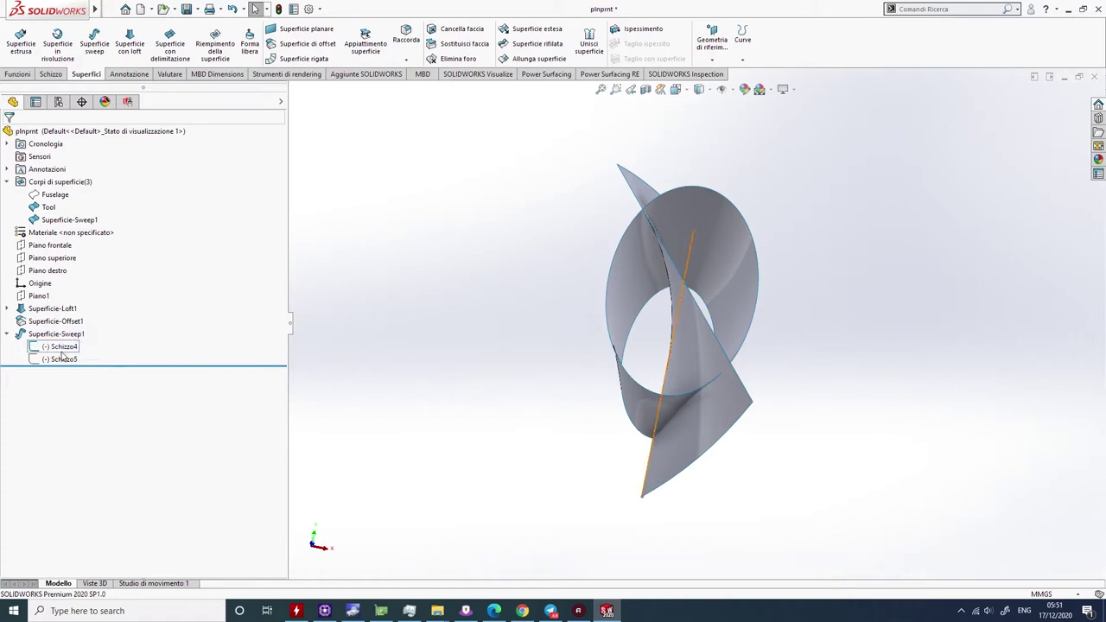
click(60, 358)
middle_drag(393, 315, 339, 339)
click(52, 346)
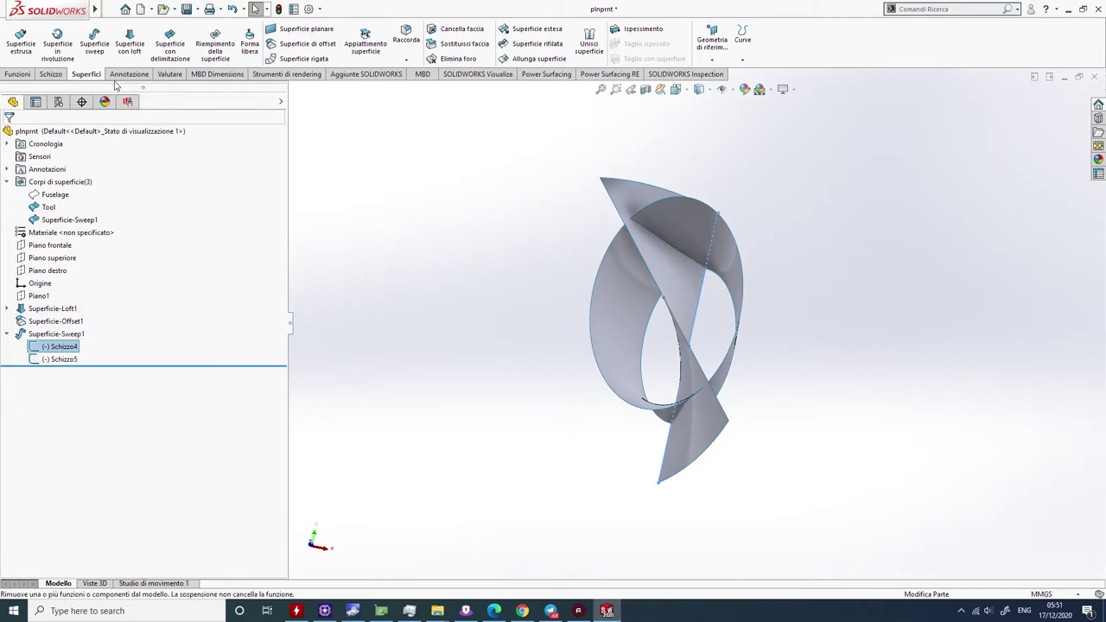
- Start a second swept surface of Schizzo4 along Schizzo5 with a specified profile twist
click(94, 41)
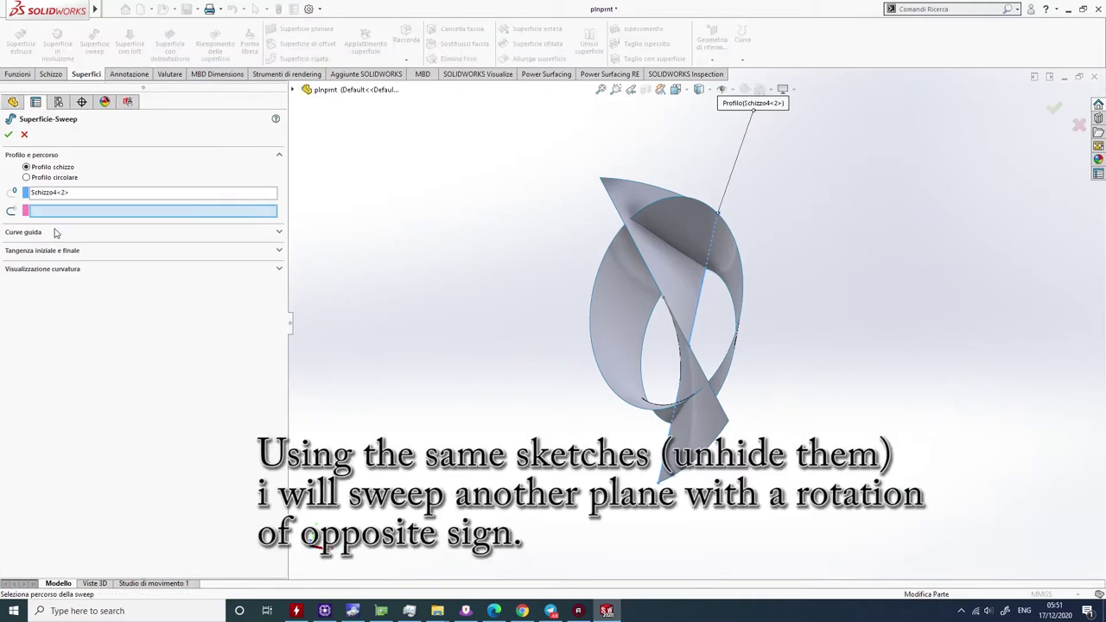
middle_drag(658, 285, 657, 313)
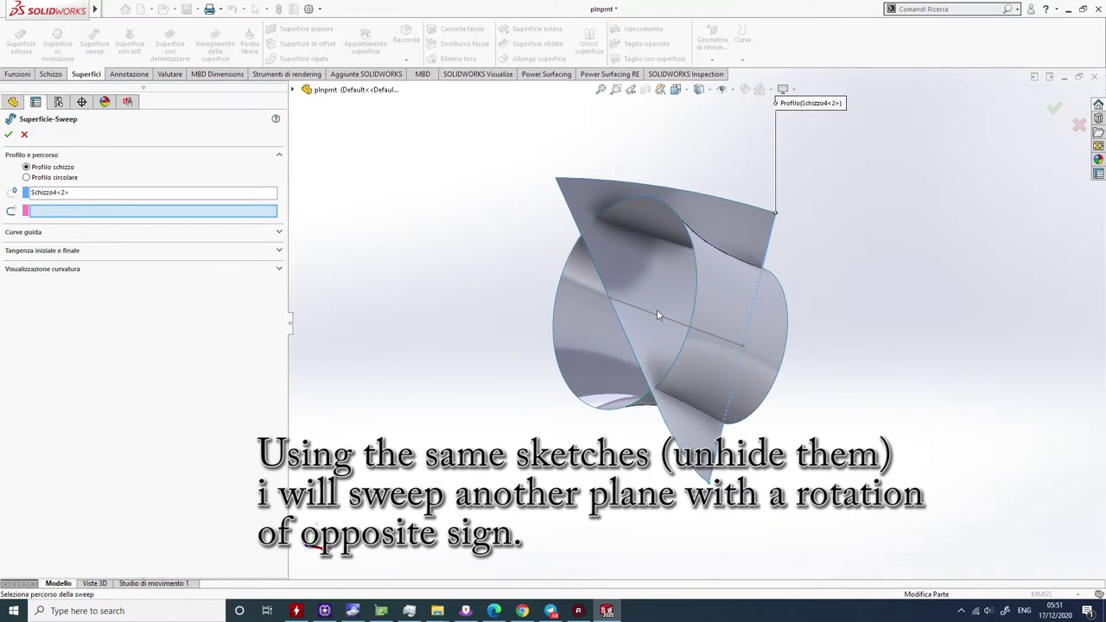
click(654, 316)
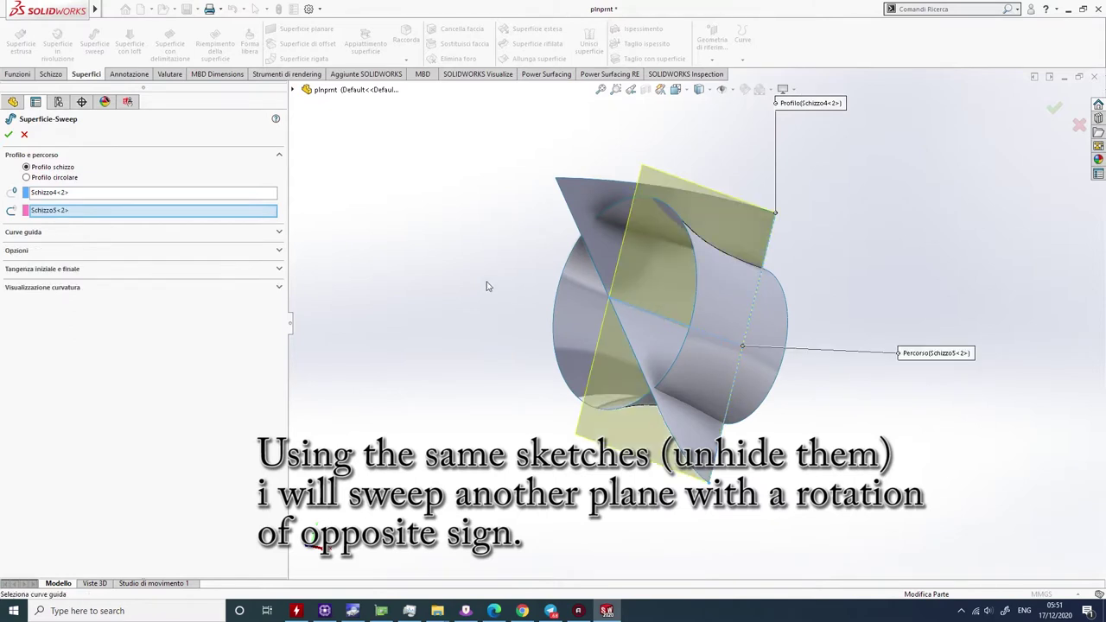
click(50, 253)
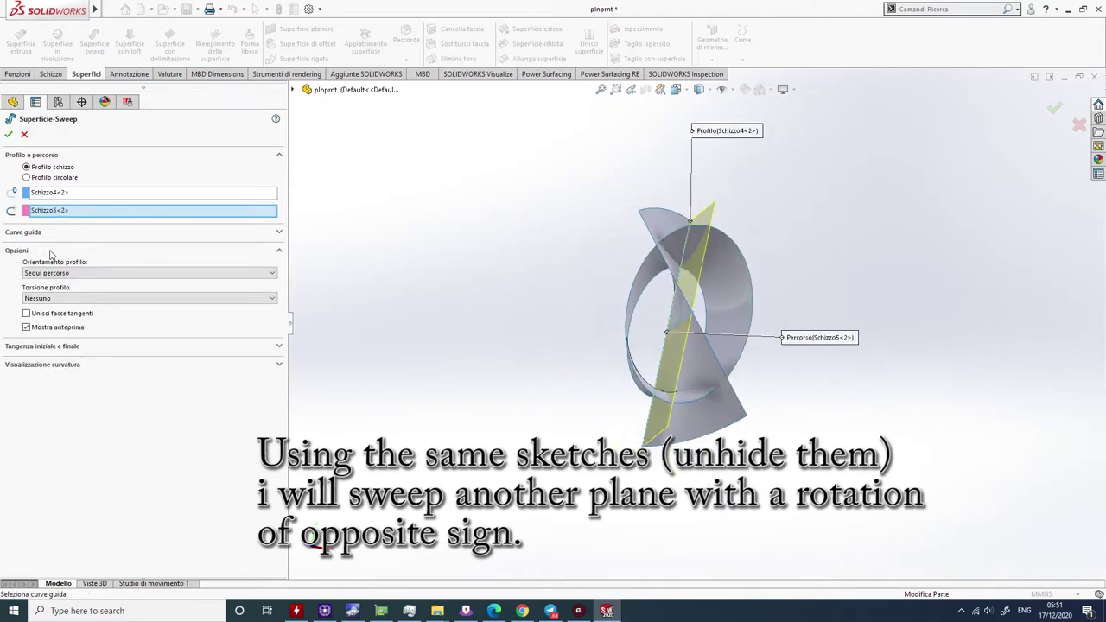
click(60, 298)
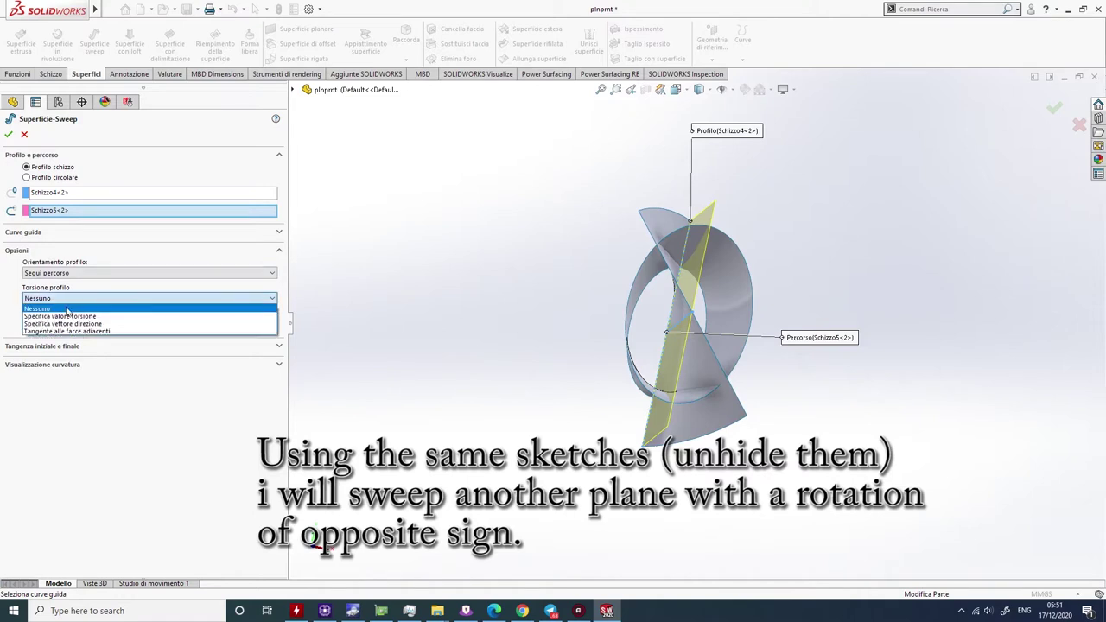
click(60, 316)
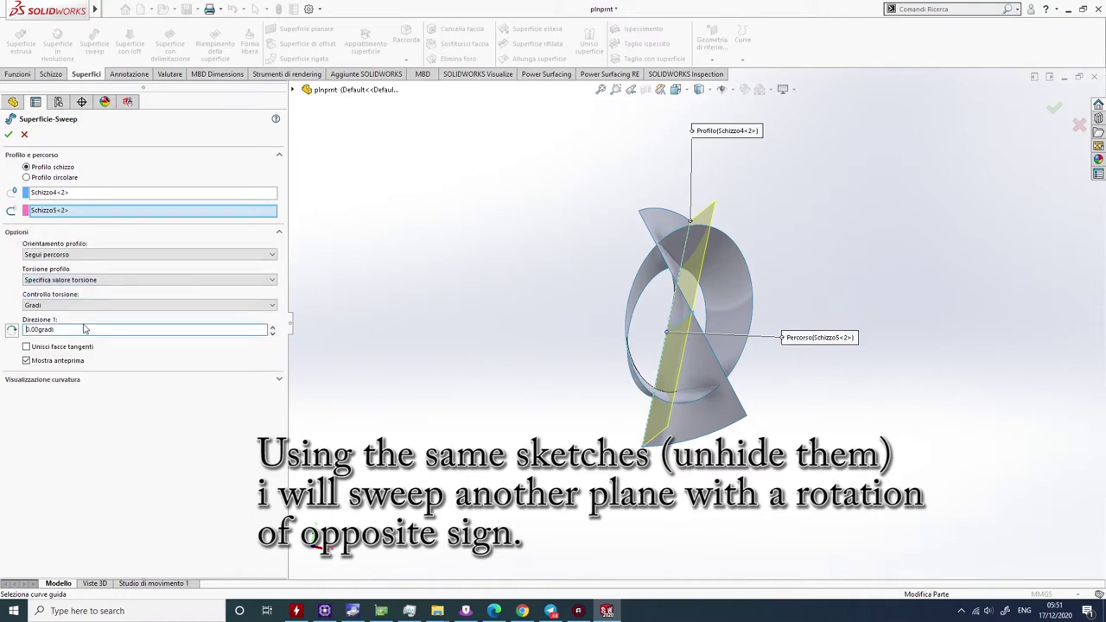
- Set a 40° twist in the opposite direction and create Superficie-Sweep2
drag(92, 326, 2, 308)
key(Return)
mouse_move(474, 280)
middle_down()
mouse_move(469, 247)
mouse_move(438, 435)
middle_up()
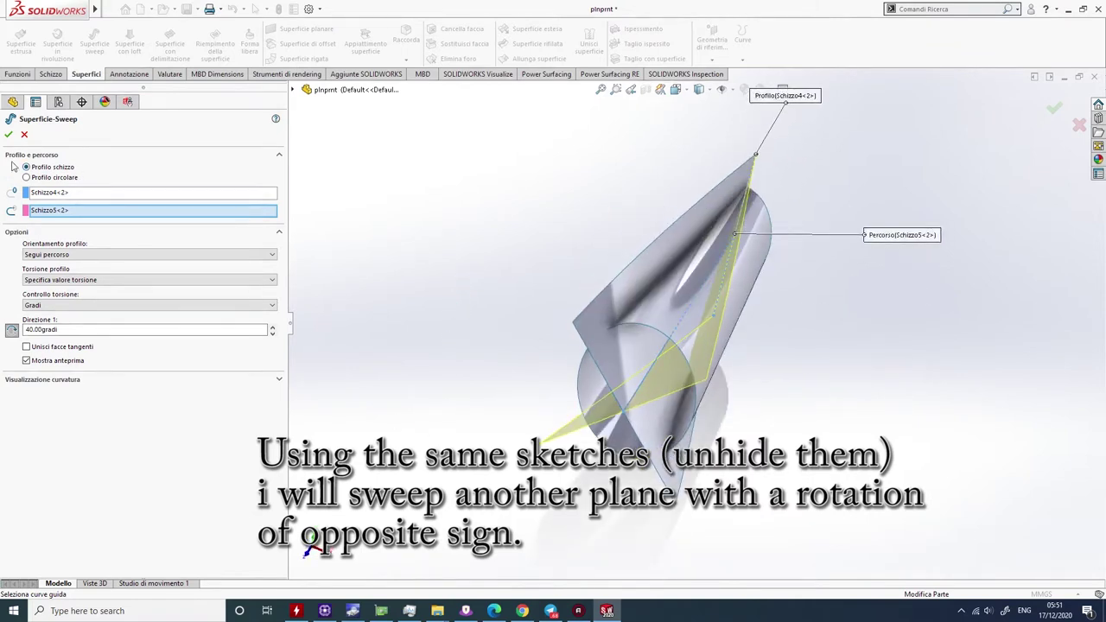
click(9, 134)
mouse_move(607, 487)
middle_down()
mouse_move(621, 342)
mouse_move(640, 285)
middle_up()
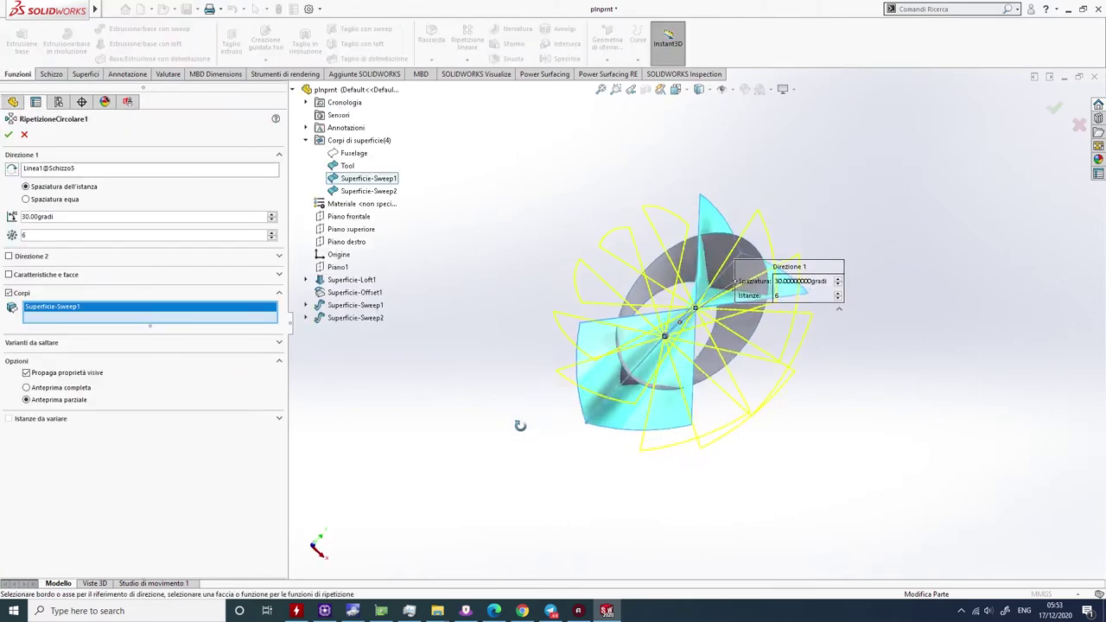
- Circular-pattern Superficie-Sweep1 six times around Linea1@Schizzo5
middle_drag(532, 429, 529, 368)
middle_drag(510, 394, 509, 439)
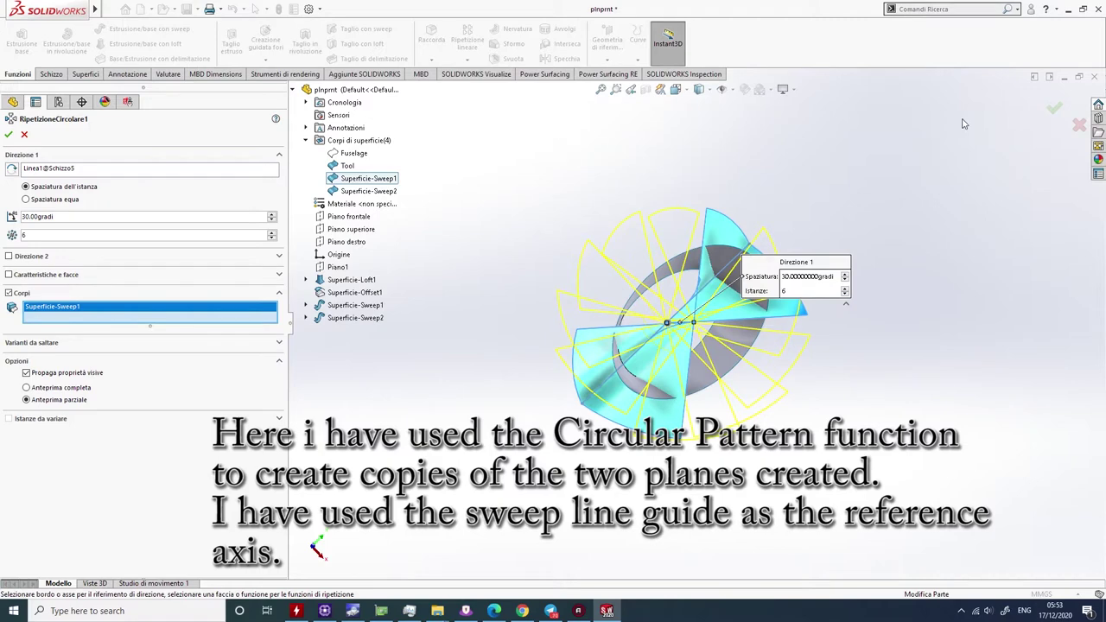
click(1056, 109)
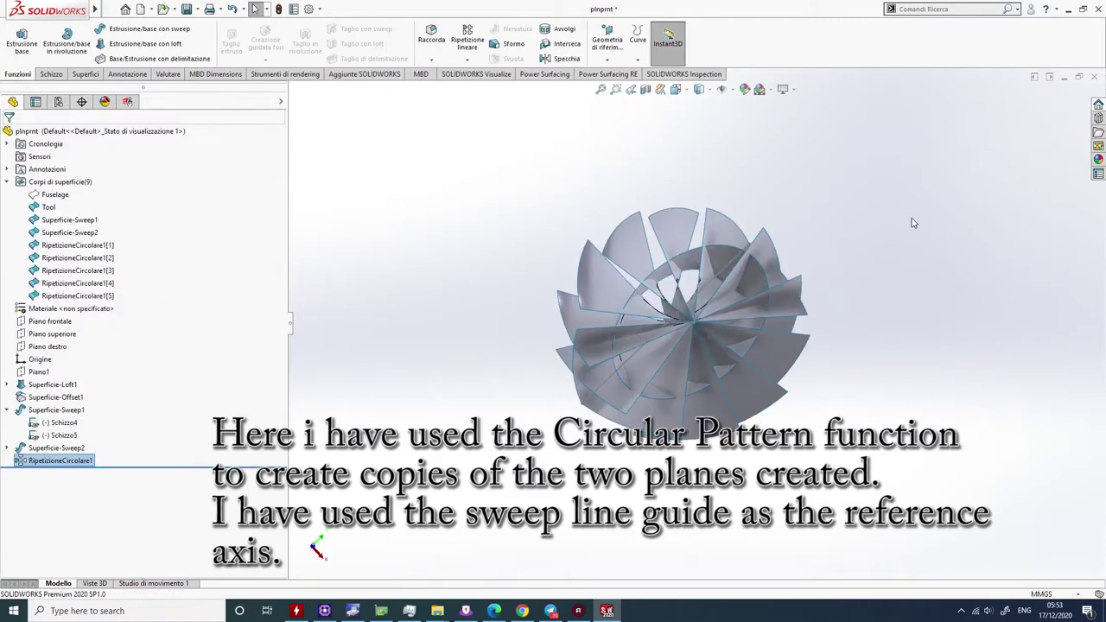
- Circular-pattern Superficie-Sweep2 six times around the same axis and orbit the ring upright
mouse_move(857, 338)
middle_down()
mouse_move(740, 217)
mouse_move(715, 235)
middle_up()
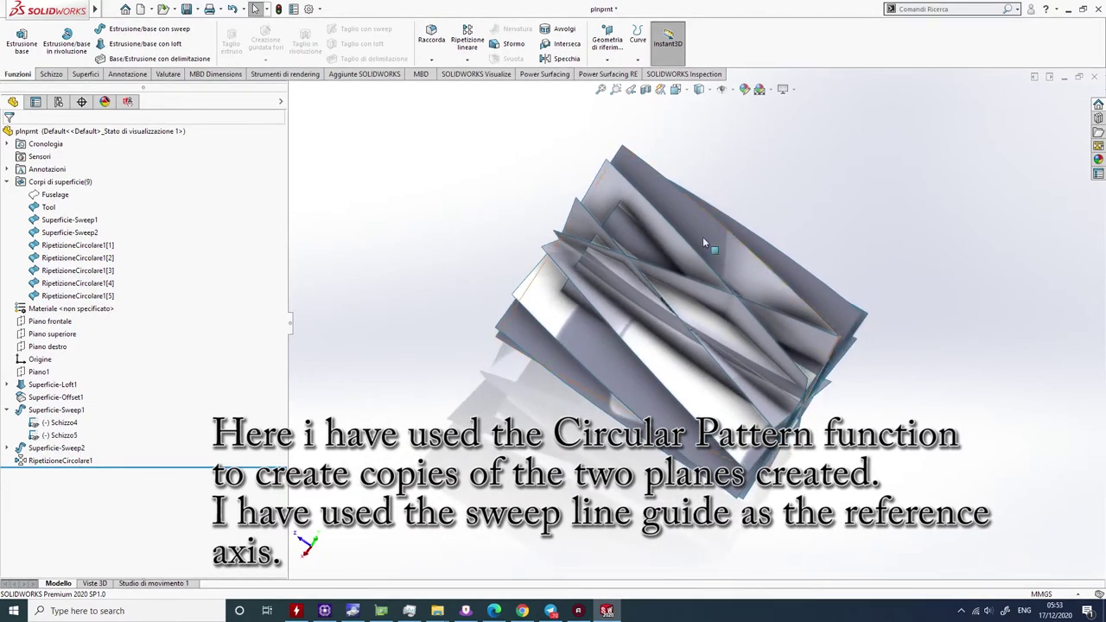
mouse_move(691, 283)
middle_down()
mouse_move(675, 248)
mouse_move(667, 282)
middle_up()
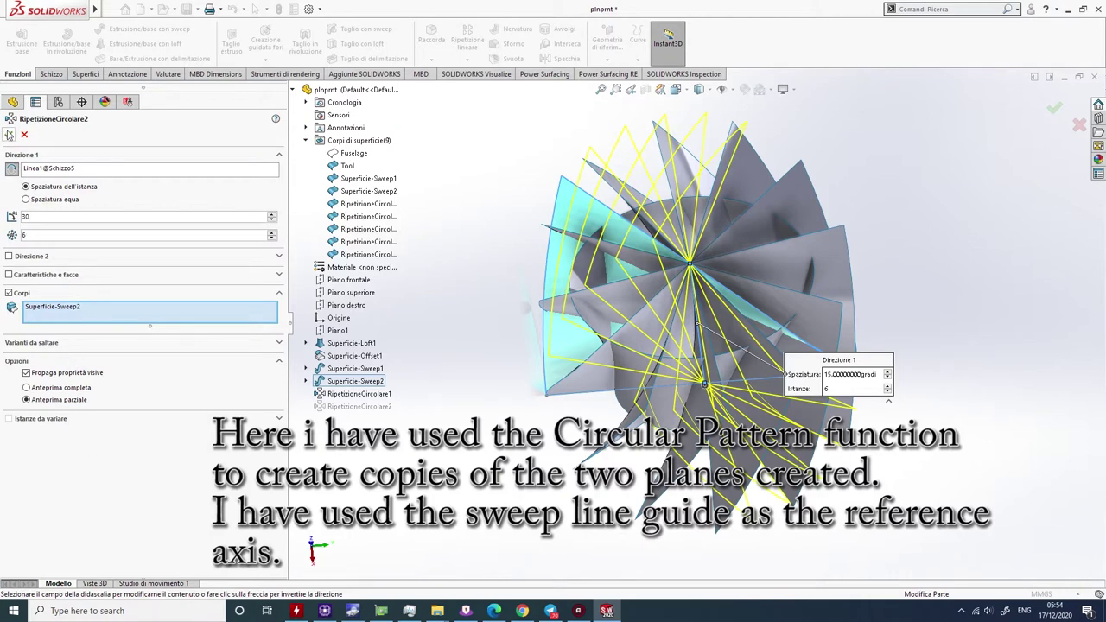
click(9, 135)
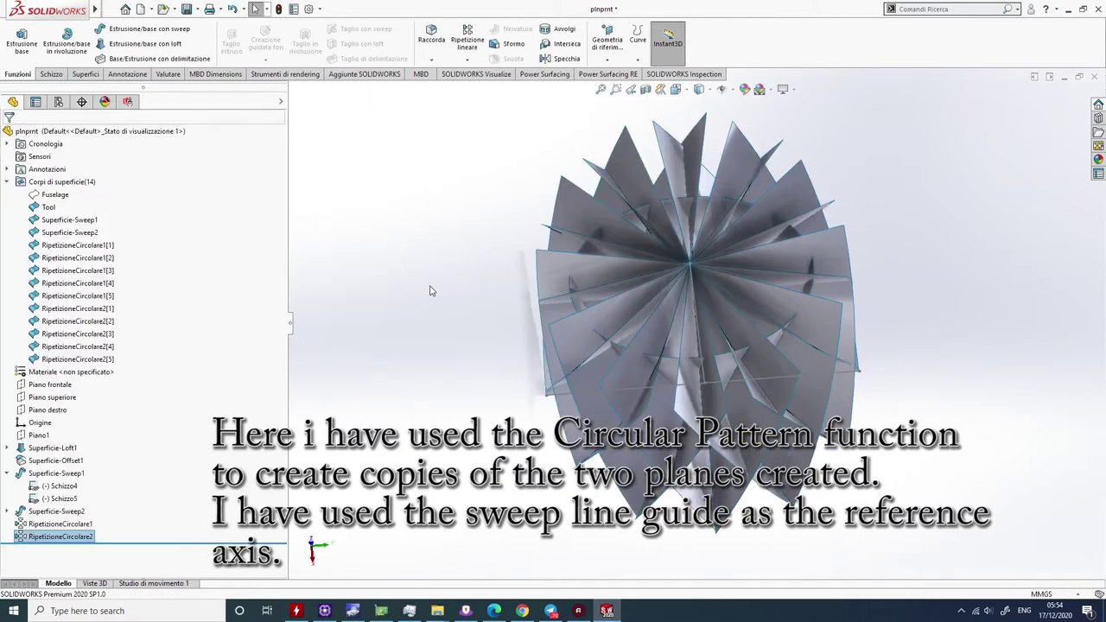
mouse_move(449, 297)
middle_down()
mouse_move(457, 173)
mouse_move(378, 157)
mouse_move(439, 325)
middle_up()
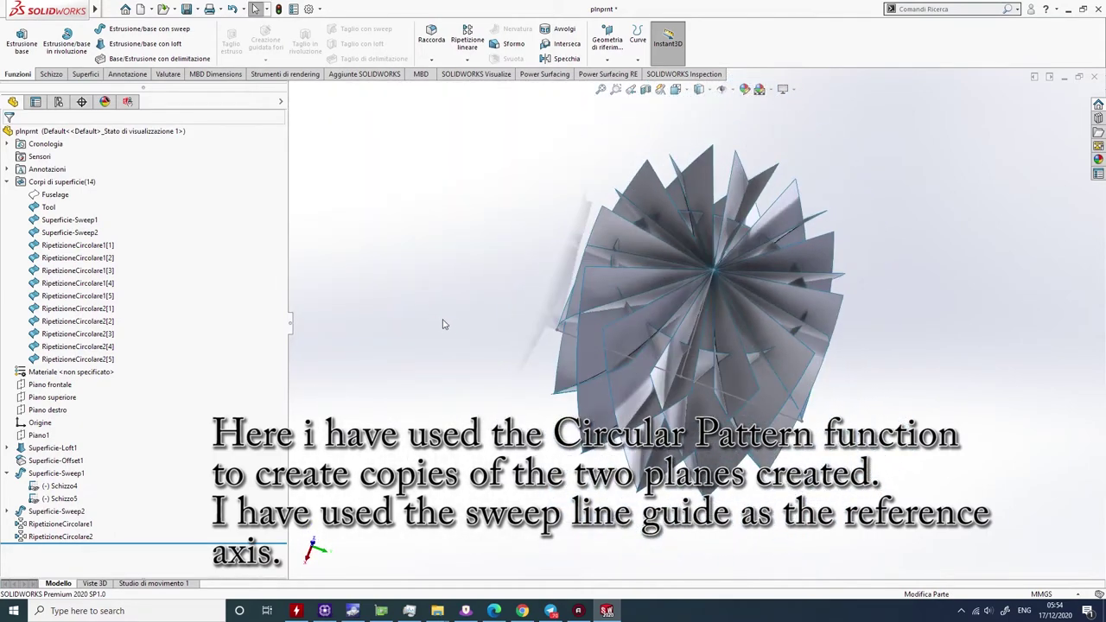
middle_drag(474, 377, 520, 294)
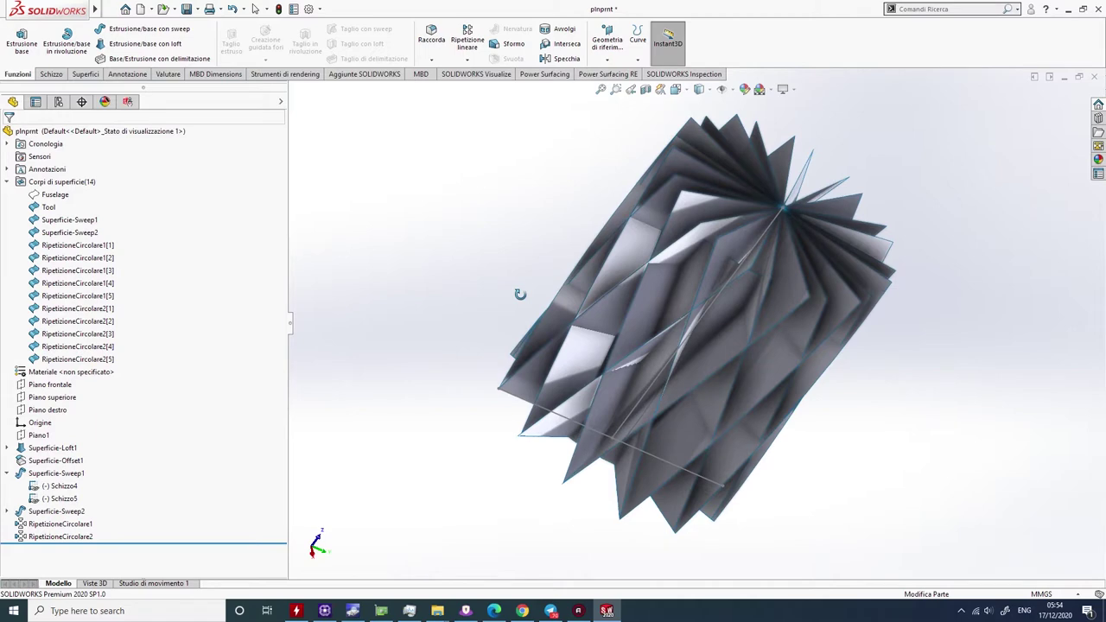
middle_drag(519, 294, 533, 279)
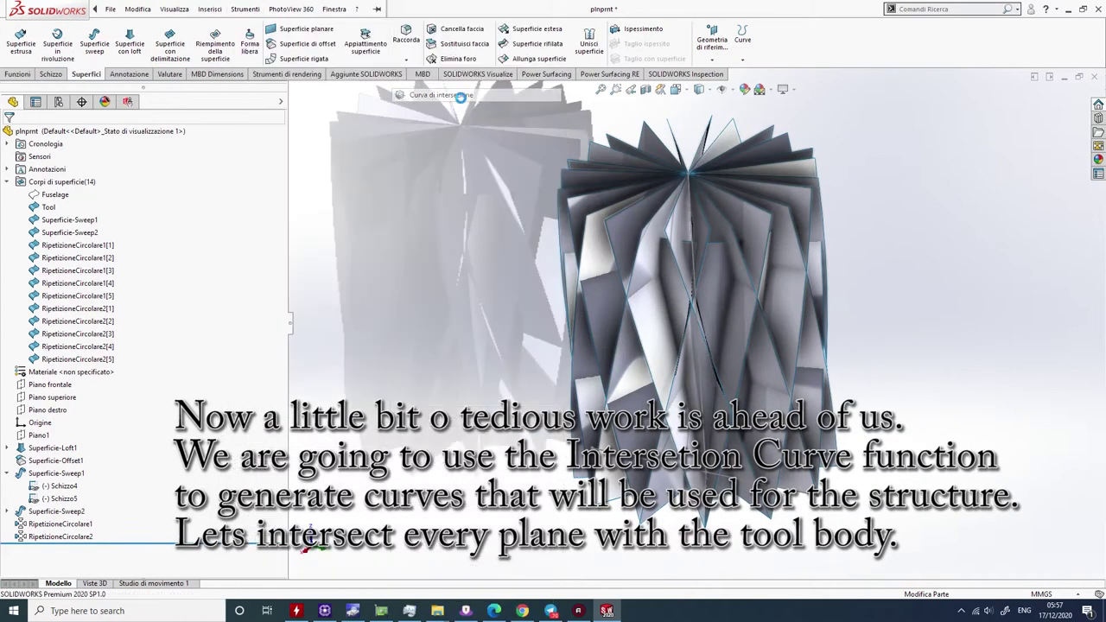
click(449, 95)
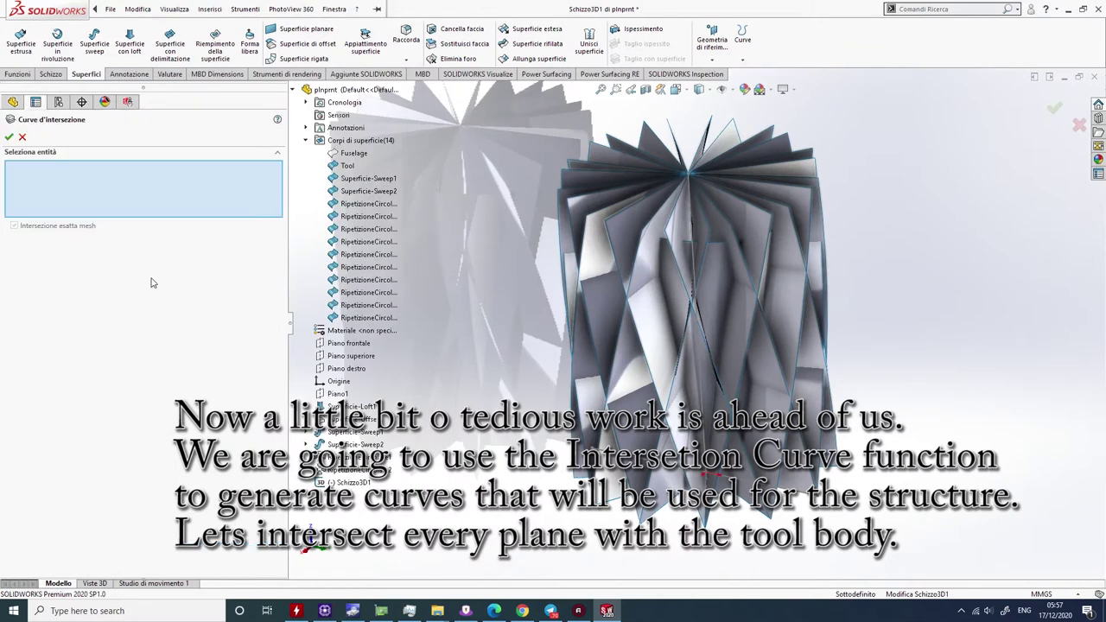
- Intersect the Tool surface with a patterned blade face to trace the first new curves
click(665, 295)
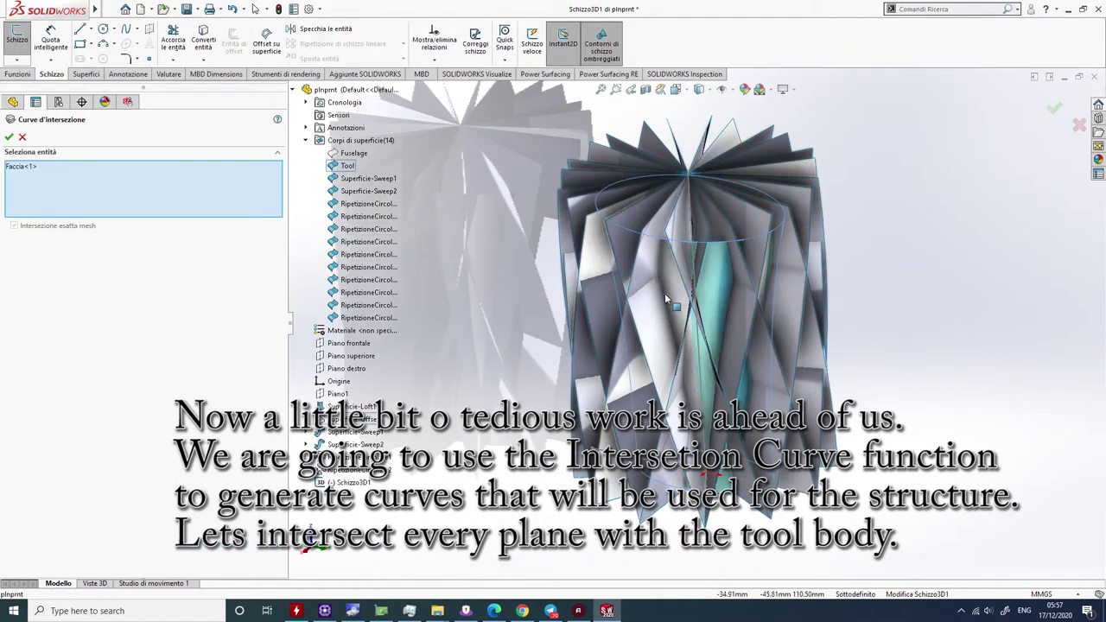
mouse_move(754, 286)
middle_down()
mouse_move(724, 255)
mouse_move(634, 241)
middle_up()
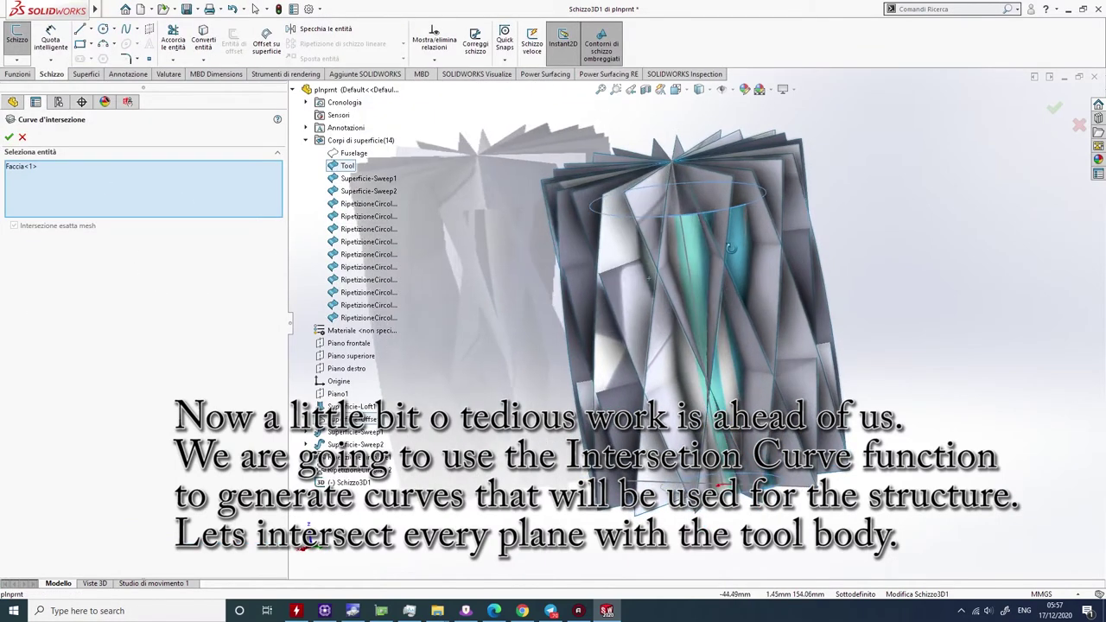
click(634, 241)
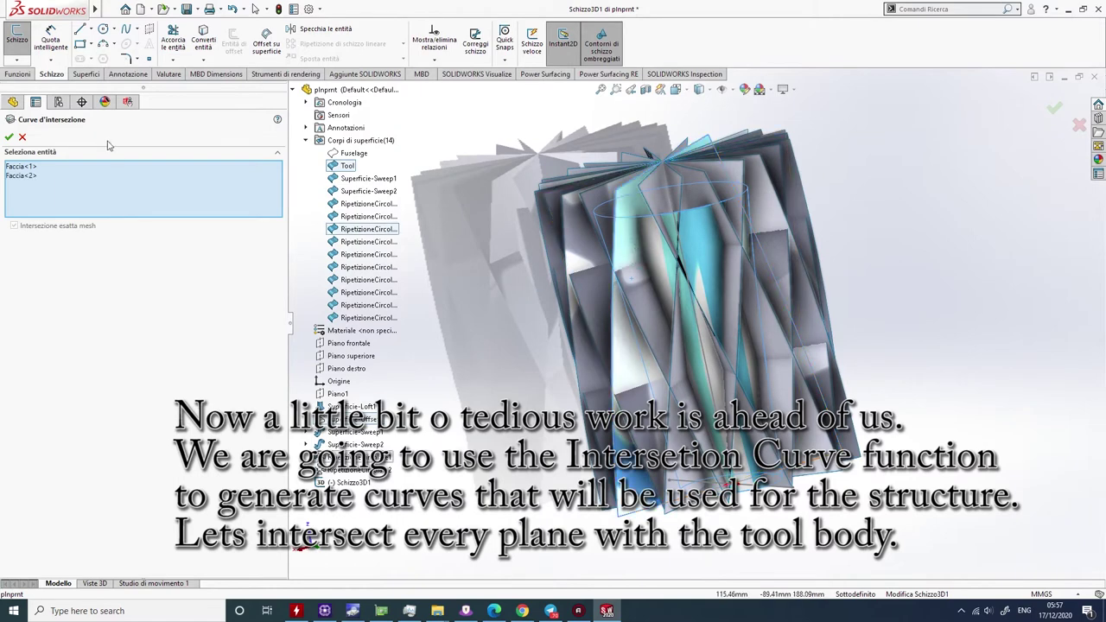
click(9, 138)
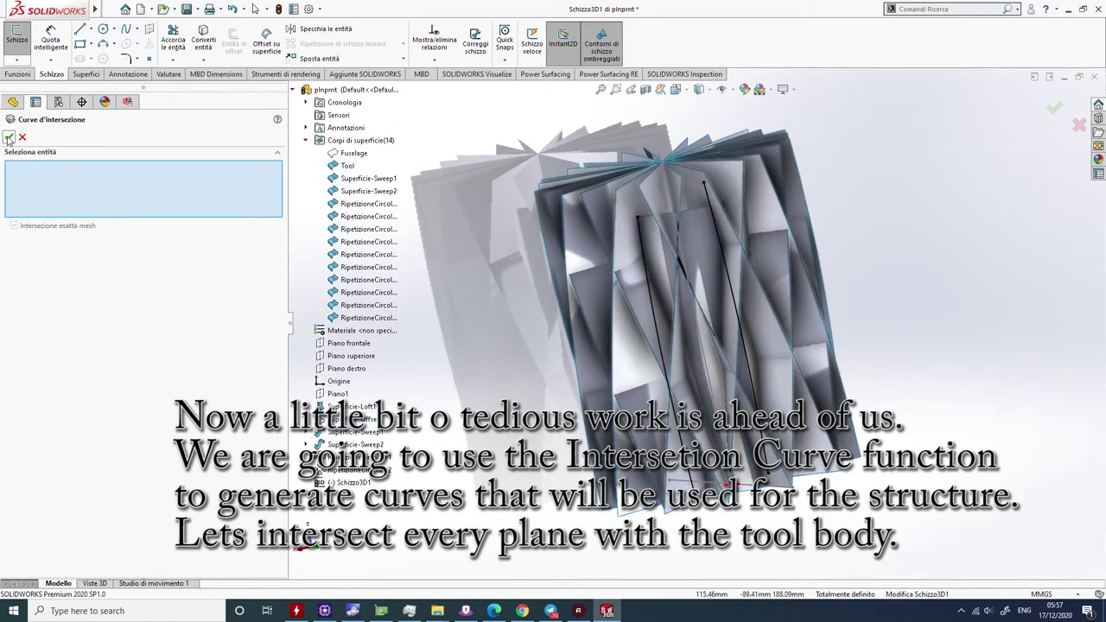
- Abandon a stray intersection pick and hide the RipetizioneCircolare1[3] body
mouse_move(584, 186)
middle_down()
mouse_move(584, 170)
mouse_move(966, 228)
mouse_move(849, 238)
mouse_move(647, 217)
middle_up()
click(433, 263)
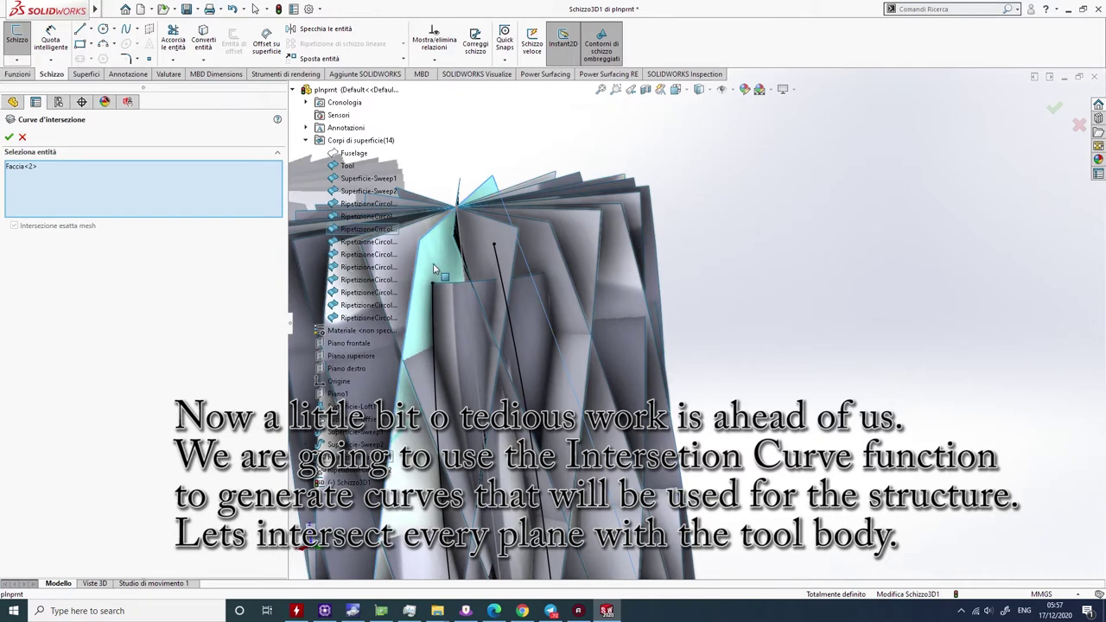
click(23, 138)
middle_drag(821, 161, 481, 218)
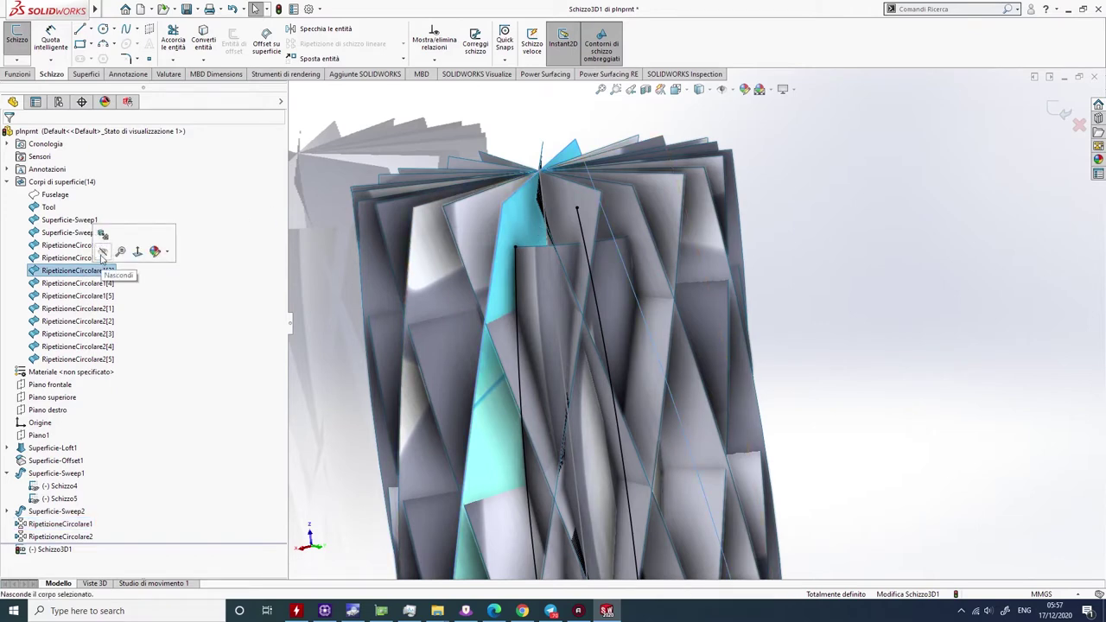
click(102, 258)
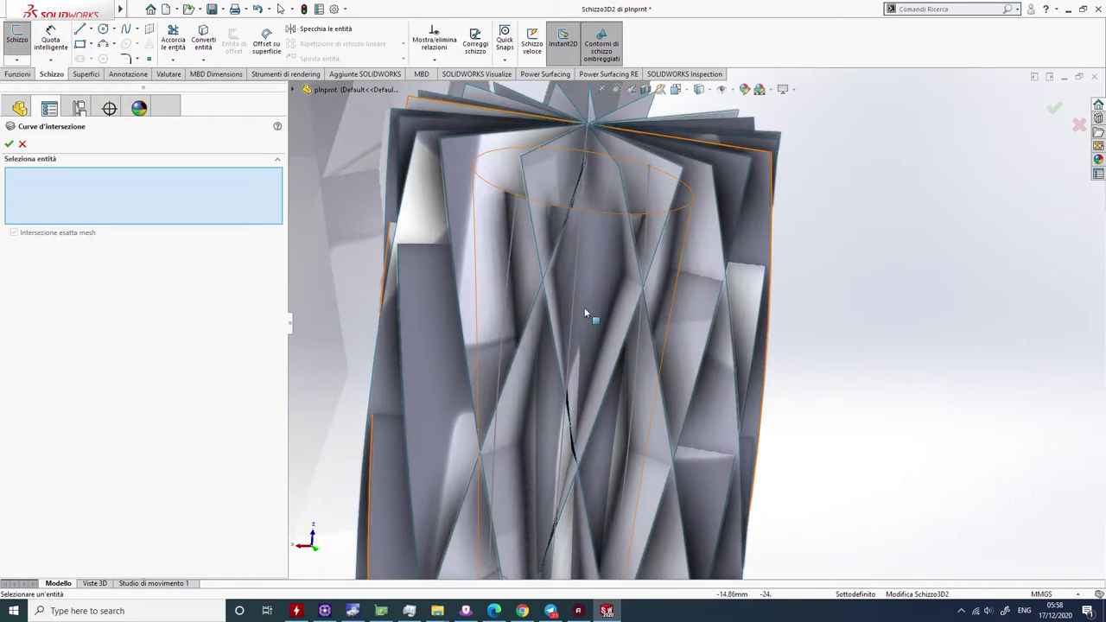
- Trace another intersection curve sketch between the vase and a patterned blade body
click(605, 311)
click(1052, 109)
click(1052, 109)
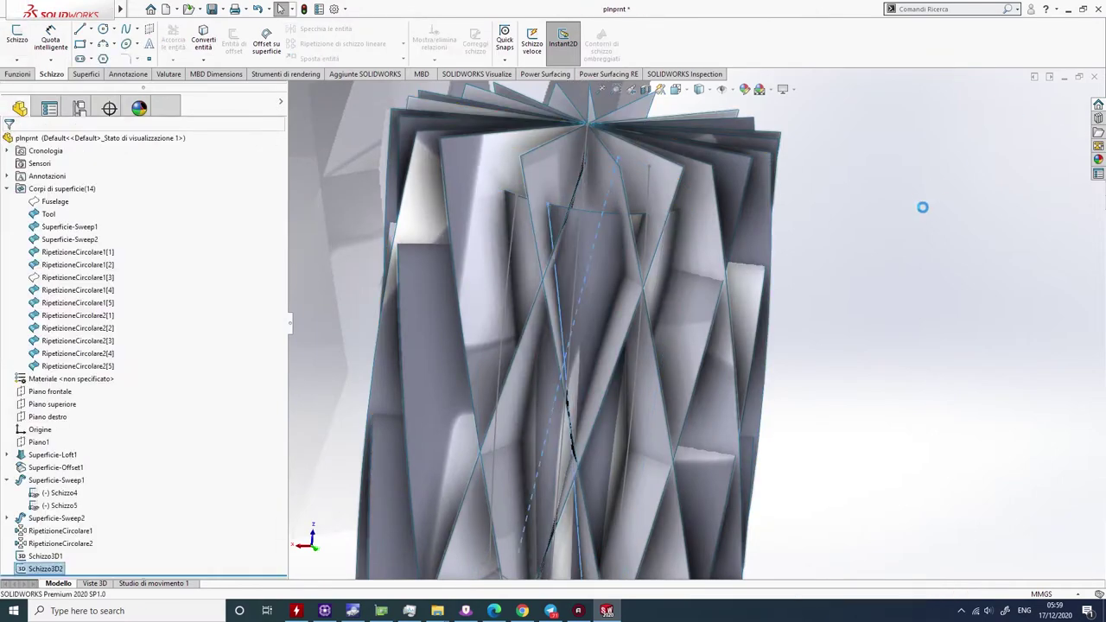
click(604, 216)
mouse_move(605, 216)
middle_down()
mouse_move(786, 286)
mouse_move(746, 427)
mouse_move(553, 193)
middle_up()
click(554, 192)
- Undo an accidentally started empty 3D sketch while browsing the sketch tools
click(269, 9)
click(269, 9)
click(270, 9)
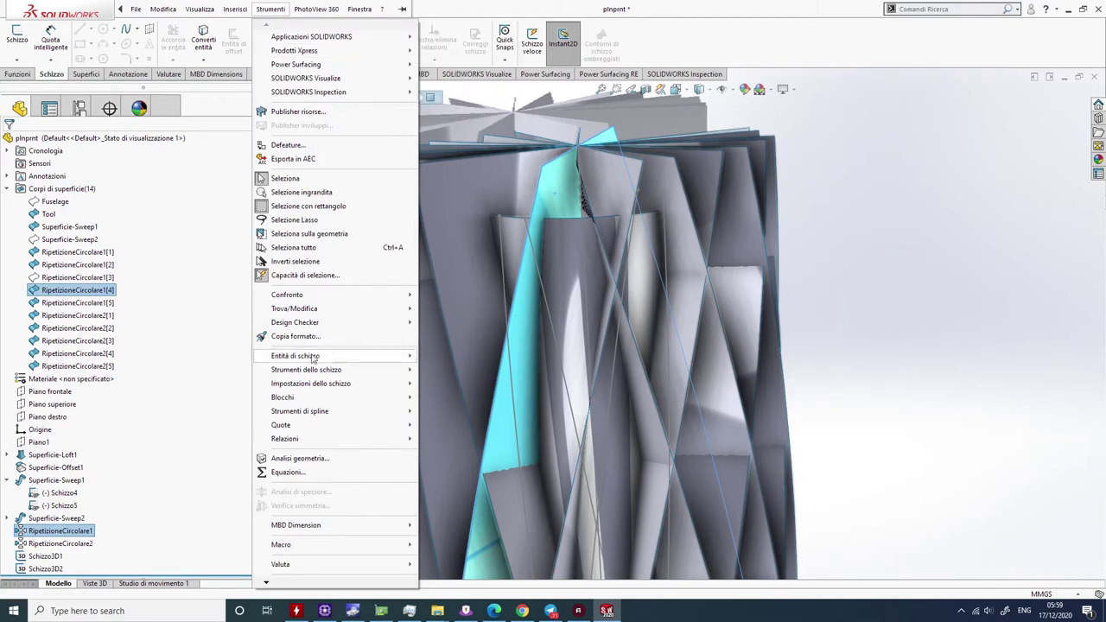
click(501, 94)
key(ctrl+z)
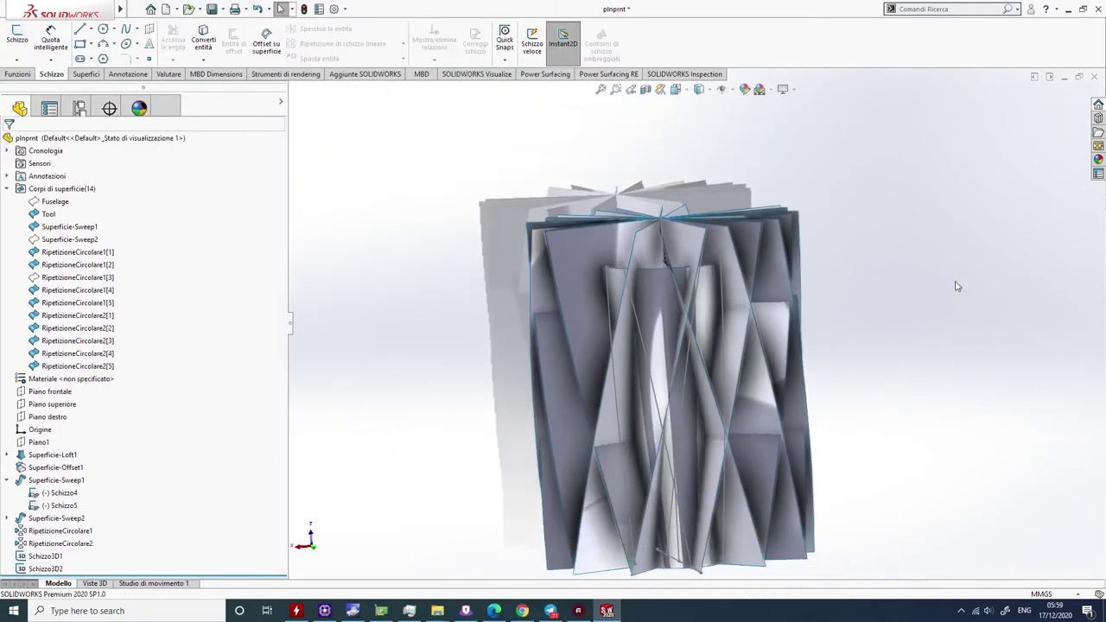
scroll(765, 296, down, 3)
scroll(765, 296, down, 2)
- Generate Curva di intersezione between the Tool face and a patterned blade face
click(269, 9)
click(270, 9)
click(270, 9)
click(467, 106)
click(477, 282)
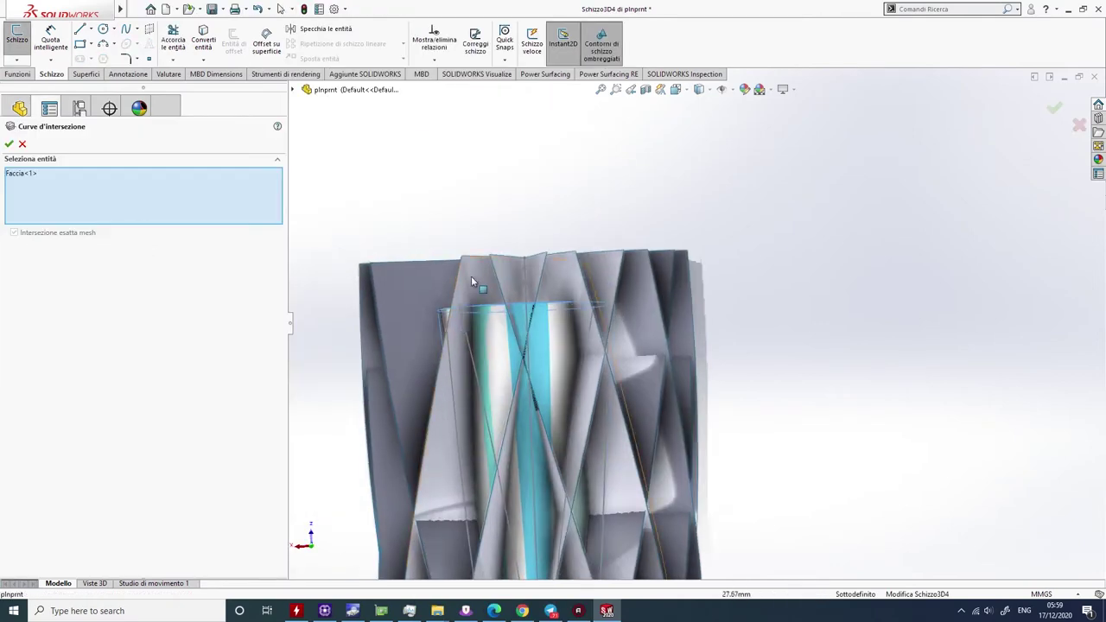
click(432, 388)
click(23, 145)
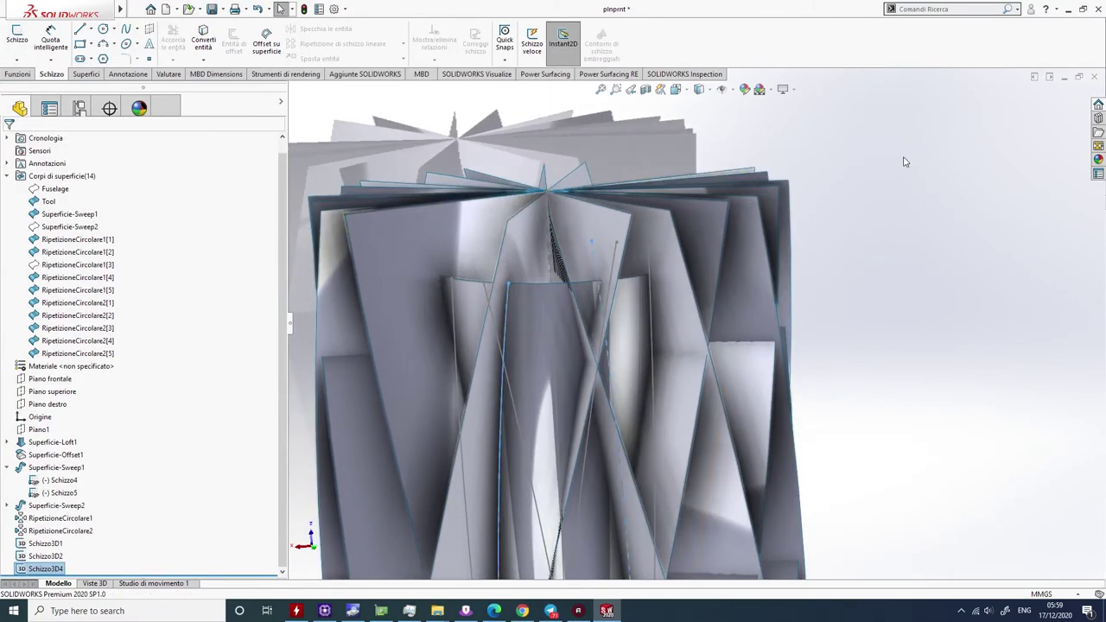
- Hide the used blade body and intersect the next pair of faces
click(528, 243)
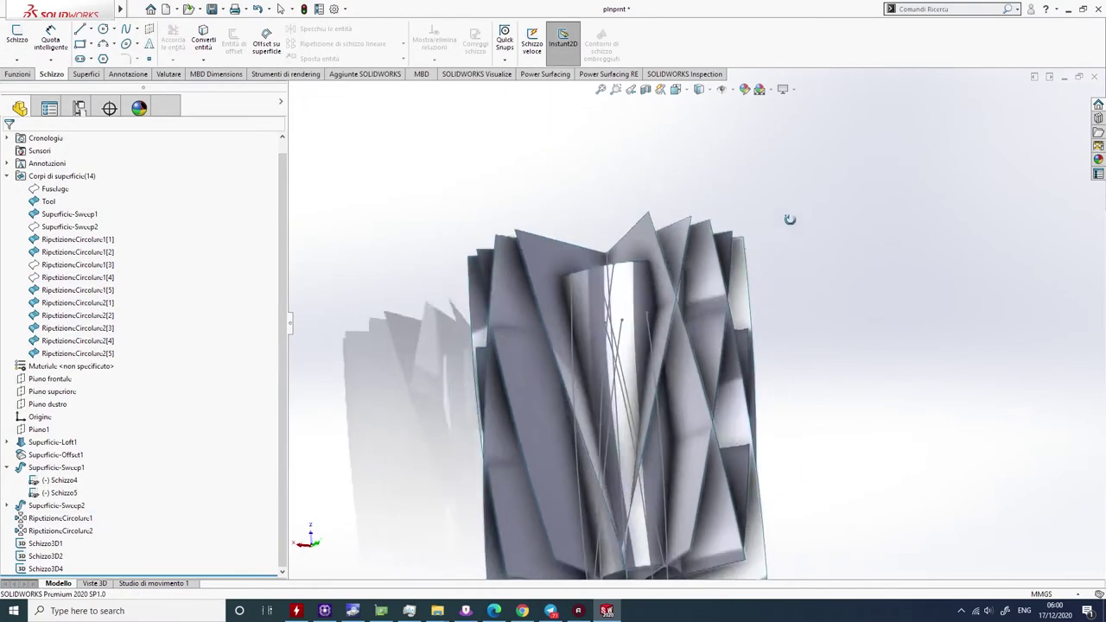
click(270, 9)
click(466, 94)
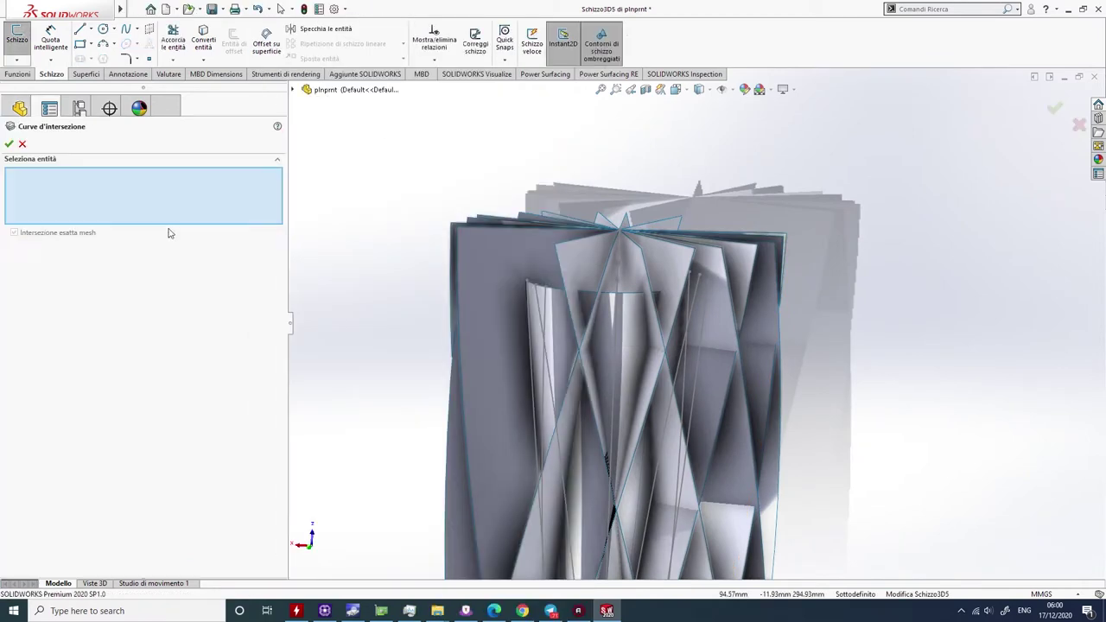
click(587, 346)
click(564, 300)
click(9, 144)
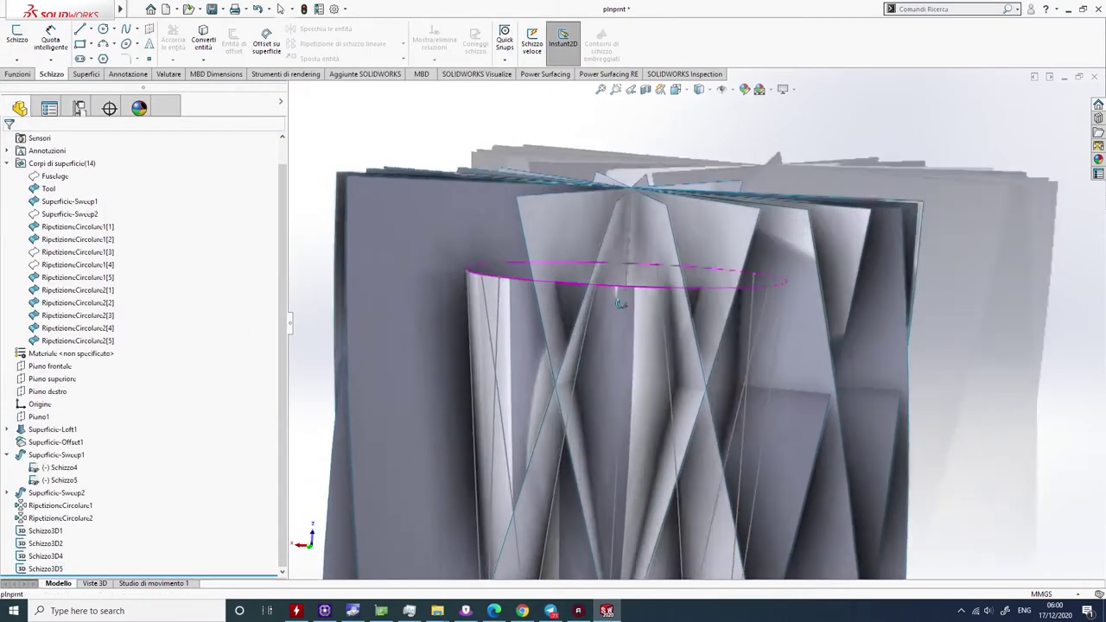
- Hide RipetizioneCircolare1[5] and trace its intersection curves in a new 3D sketch
click(649, 216)
key(Tab)
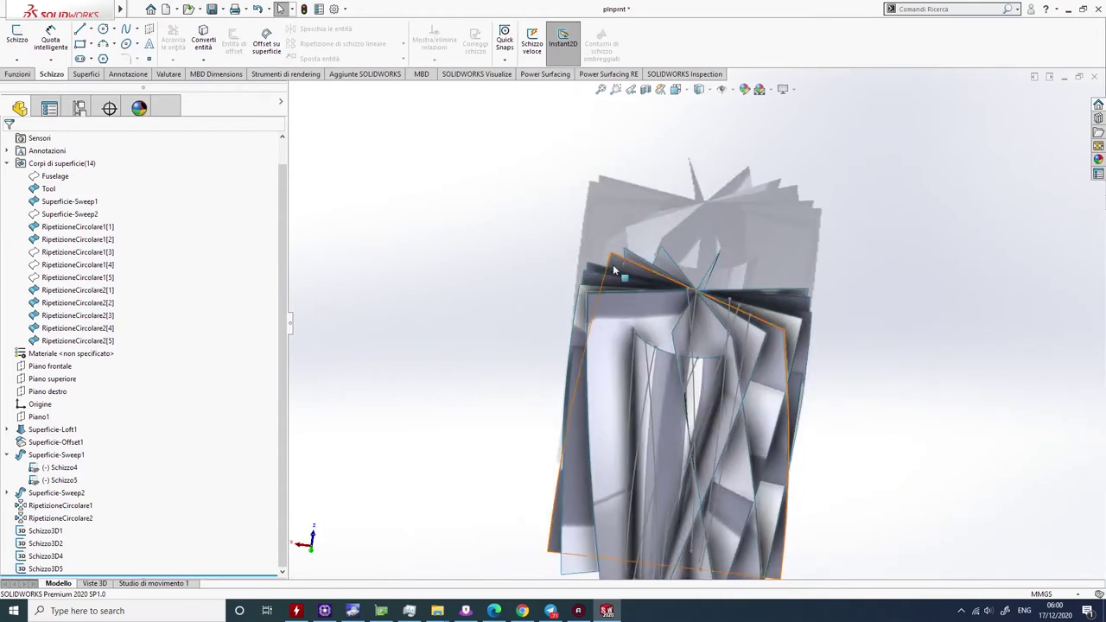
scroll(689, 274, down, 5)
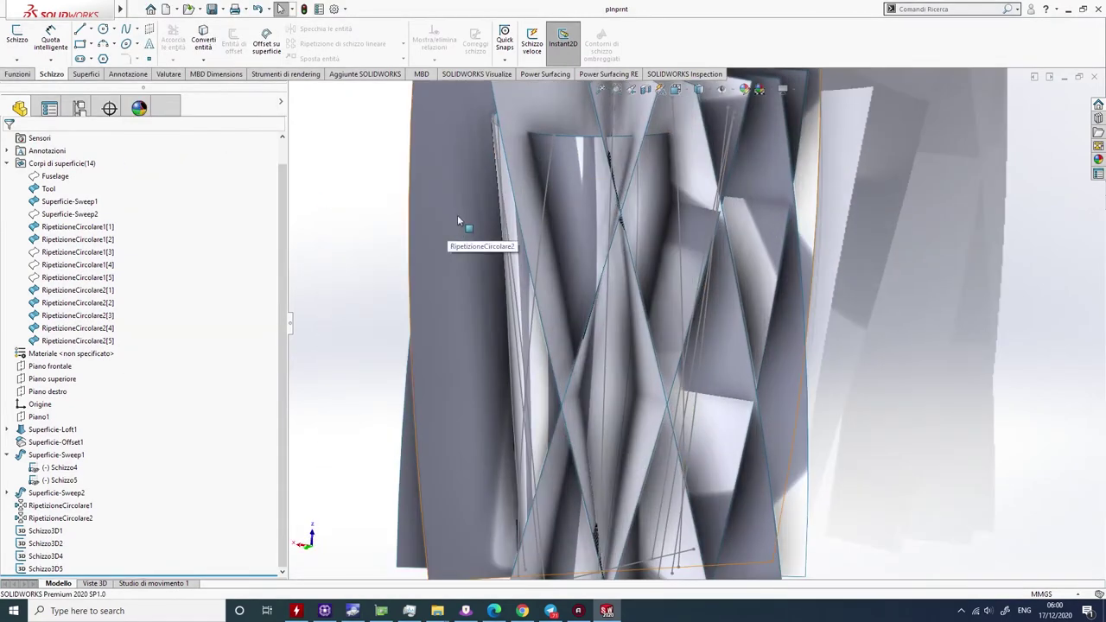
click(235, 9)
mouse_move(270, 8)
click(467, 94)
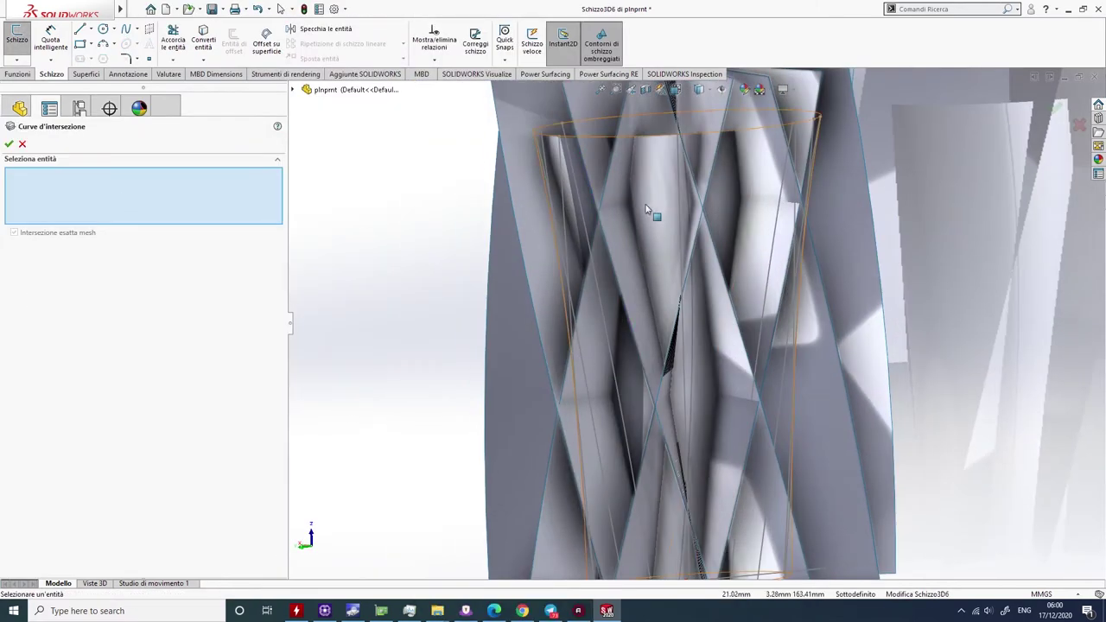
click(654, 210)
click(9, 144)
click(17, 34)
- Trace the intersection of another blade face with the vase in a new 3D sketch
mouse_move(691, 345)
middle_down()
mouse_move(607, 192)
mouse_move(614, 244)
mouse_move(587, 225)
middle_up()
click(607, 192)
click(235, 8)
mouse_move(251, 54)
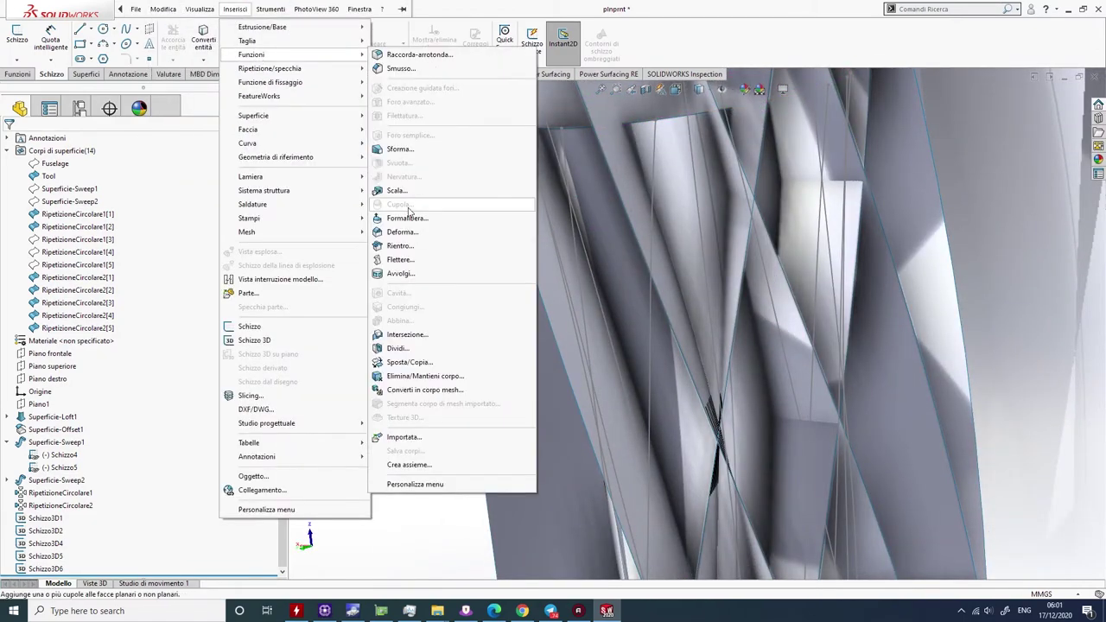
click(449, 91)
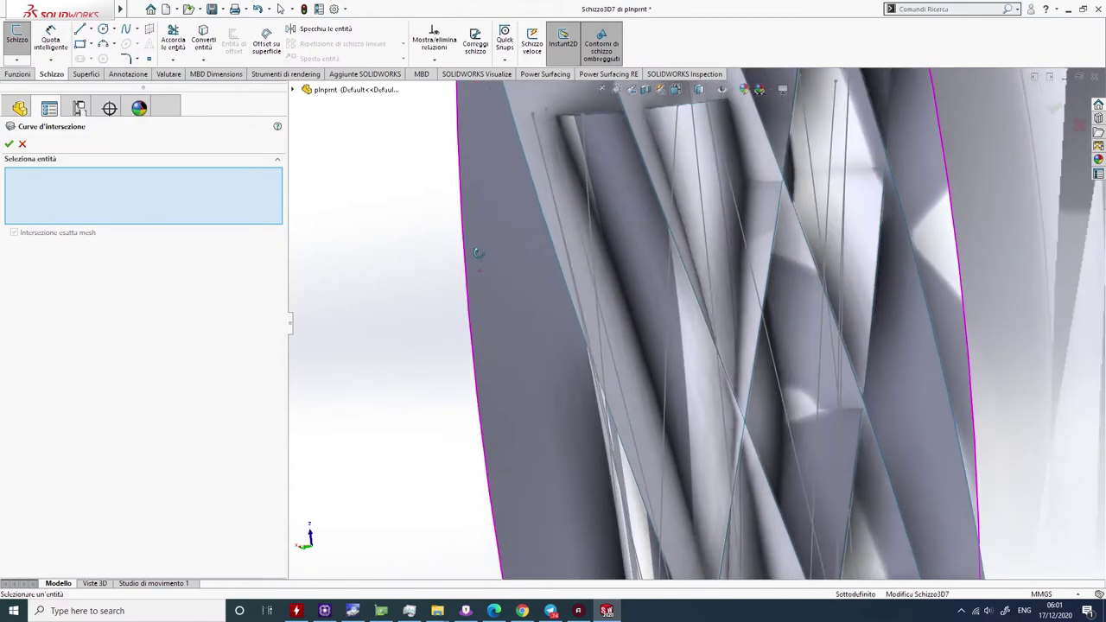
click(473, 261)
click(475, 268)
key(Return)
- Add the Schizzo3D8 intersection curve from one more blade face and inspect the curves
middle_drag(479, 279, 469, 257)
scroll(610, 375, up, 5)
middle_drag(610, 375, 620, 481)
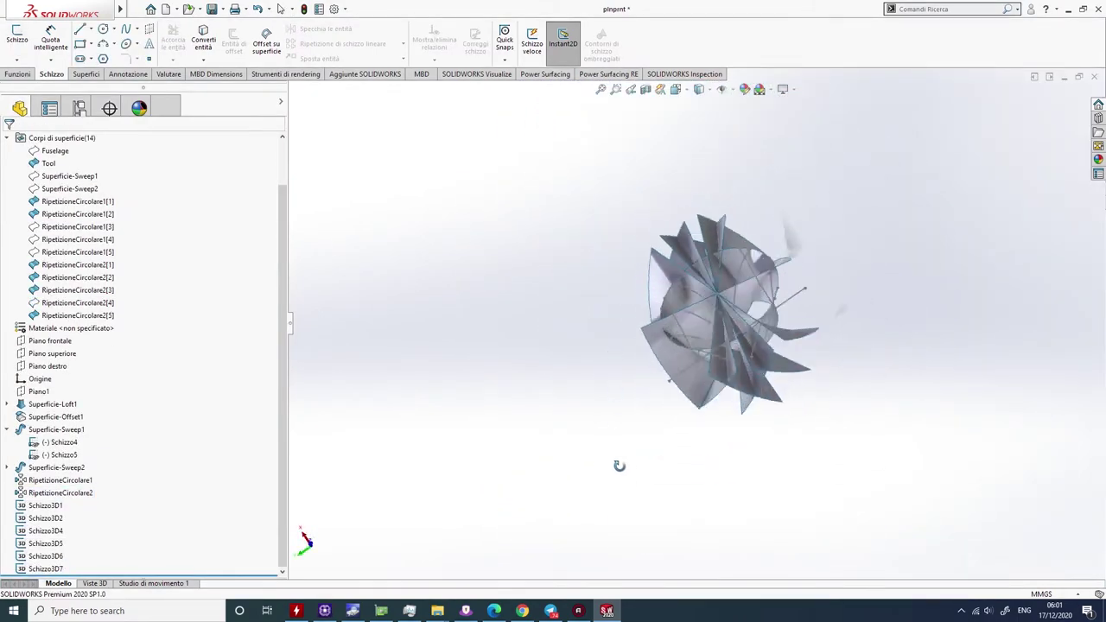
scroll(620, 481, down, 5)
click(271, 8)
mouse_move(305, 369)
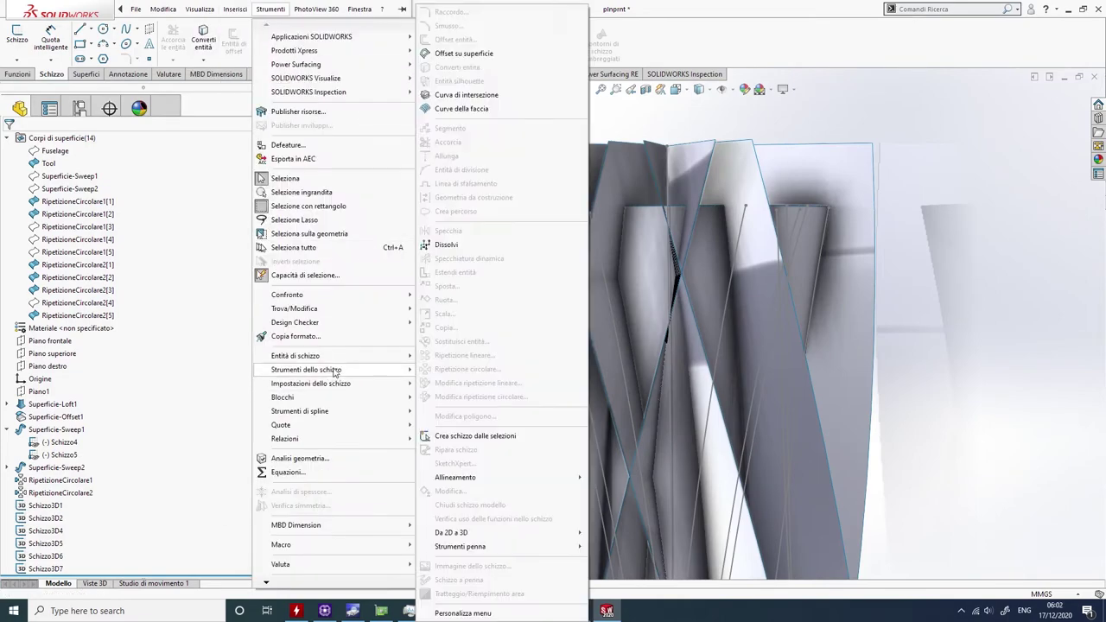
click(466, 94)
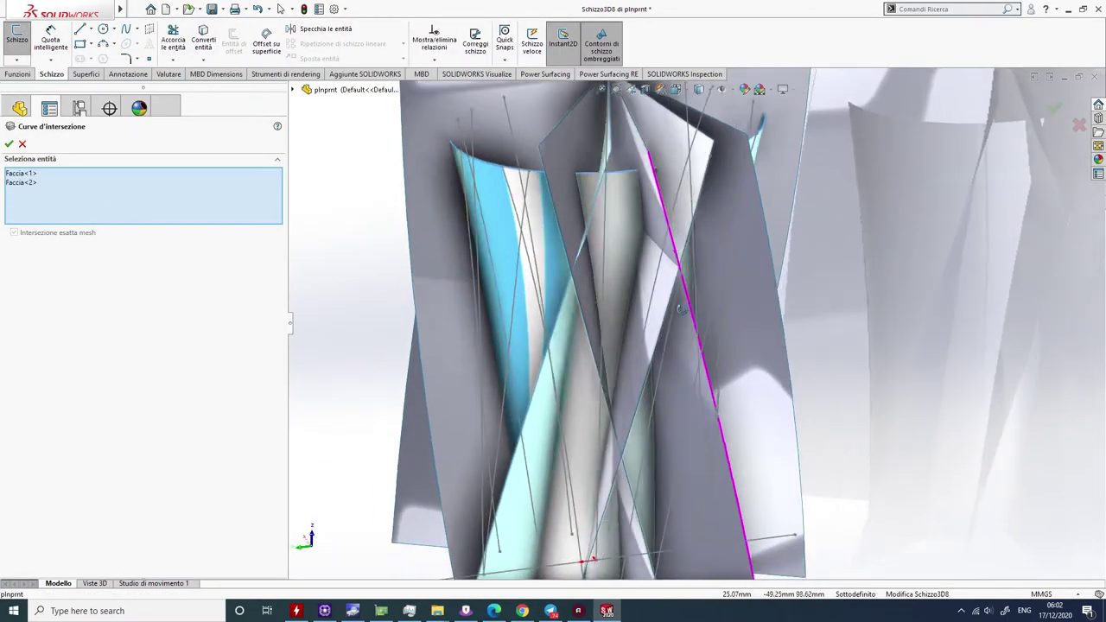
click(1052, 106)
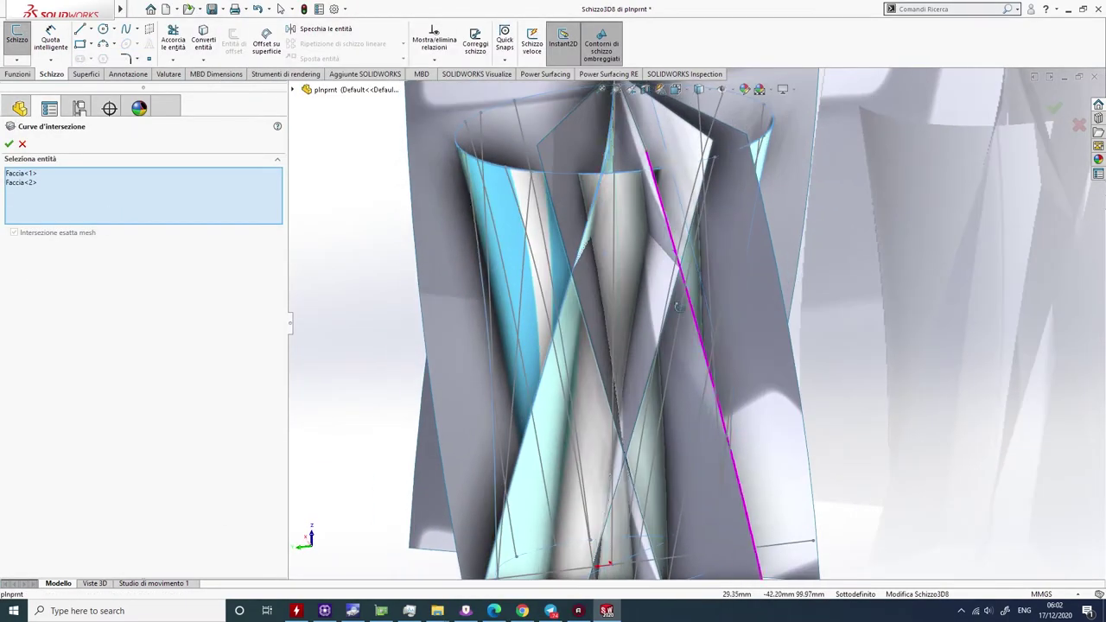
click(1053, 107)
middle_drag(907, 231, 570, 147)
scroll(715, 308, up, 2)
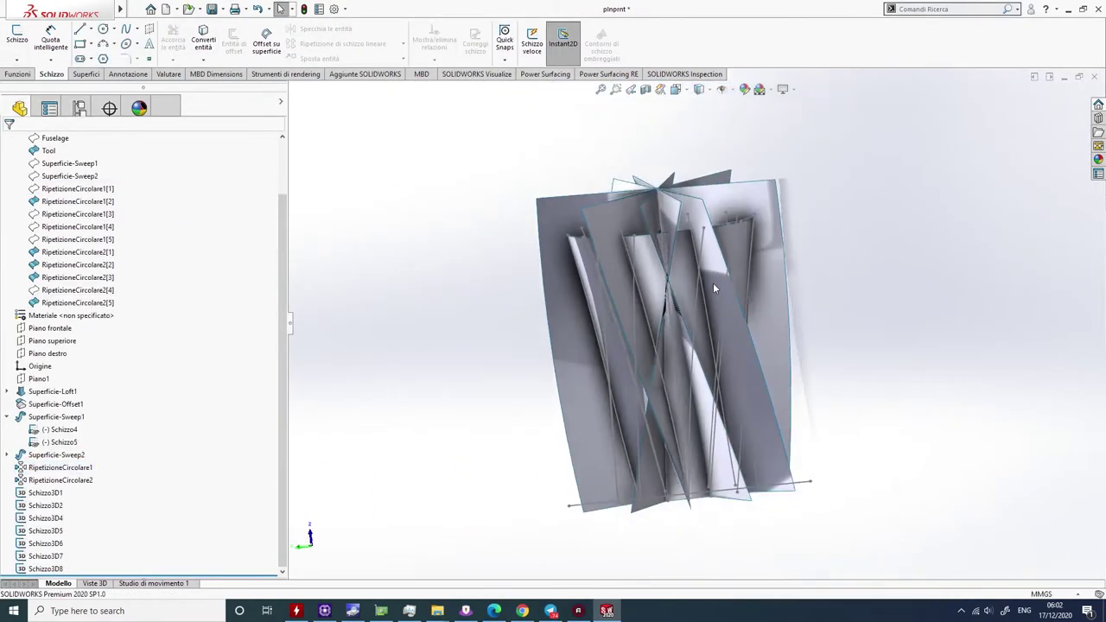
scroll(716, 308, down, 3)
scroll(716, 304, up, 5)
middle_drag(715, 304, 681, 320)
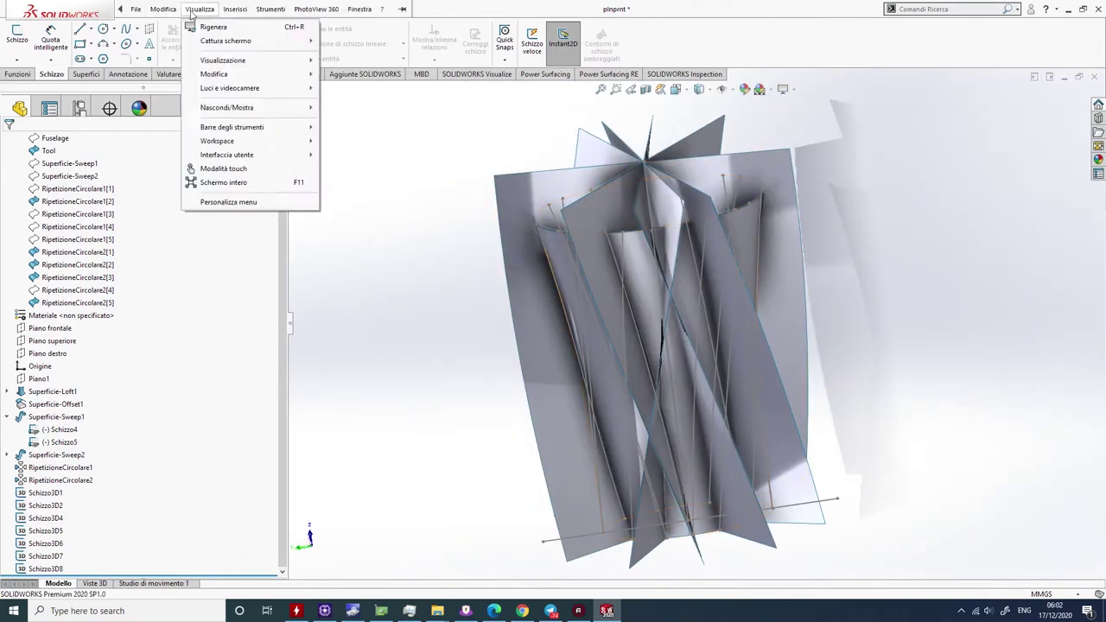
- Trace Schizzo3D9 by intersecting a blade face with the vase
click(235, 8)
mouse_move(199, 9)
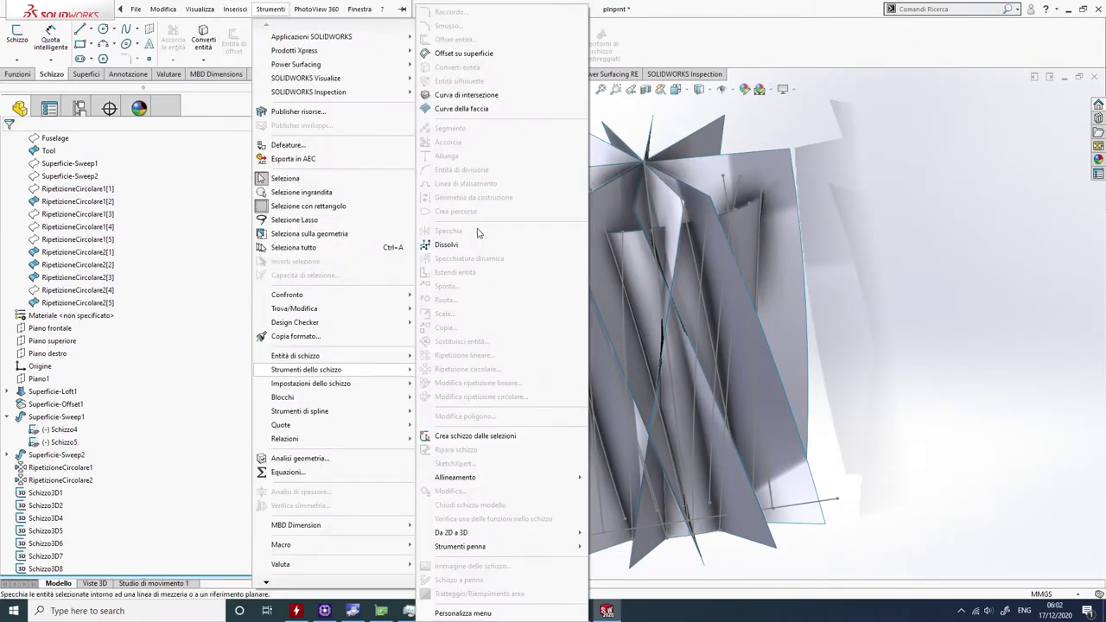
click(458, 84)
click(635, 271)
key(Escape)
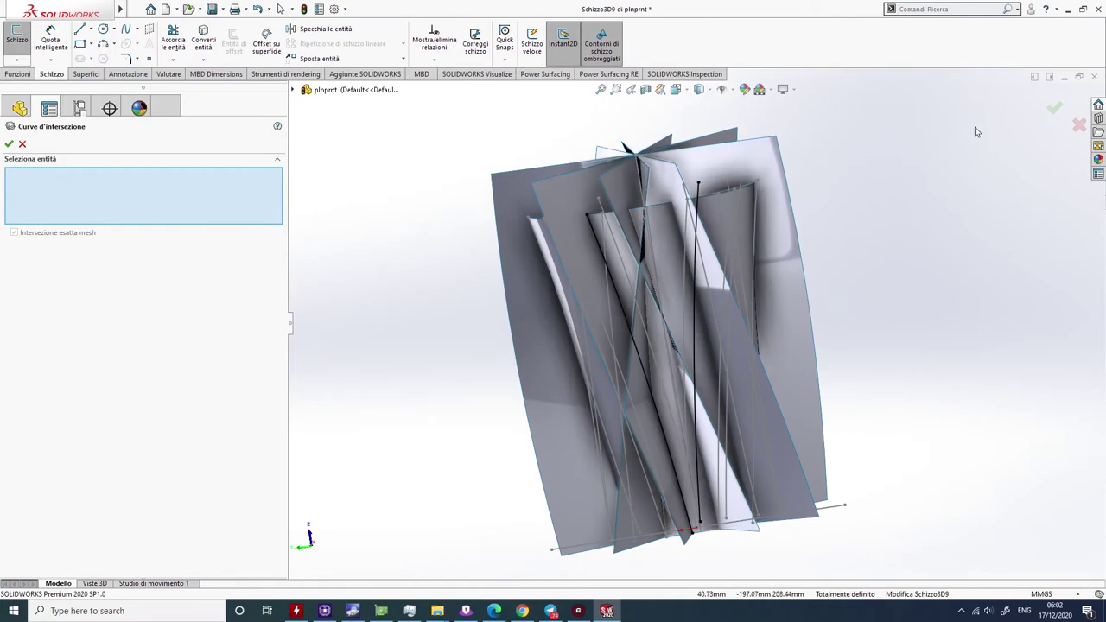
- Intersect the next blade surface with the Tool face in a new 3D sketch
click(613, 206)
mouse_move(614, 206)
middle_down()
mouse_move(938, 225)
mouse_move(838, 377)
mouse_move(730, 340)
middle_up()
click(275, 9)
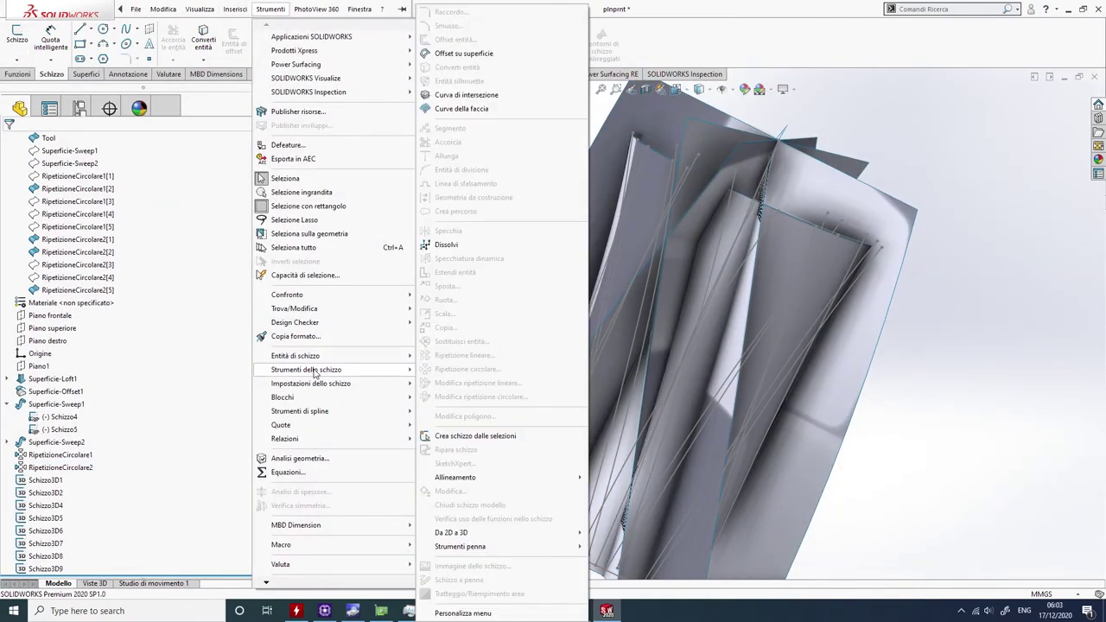
click(483, 99)
click(647, 199)
mouse_move(455, 254)
middle_down()
mouse_move(616, 193)
mouse_move(968, 283)
mouse_move(632, 192)
middle_up()
click(615, 193)
key(Escape)
- Add another intersection-curve 3D sketch between two picked faces
click(234, 8)
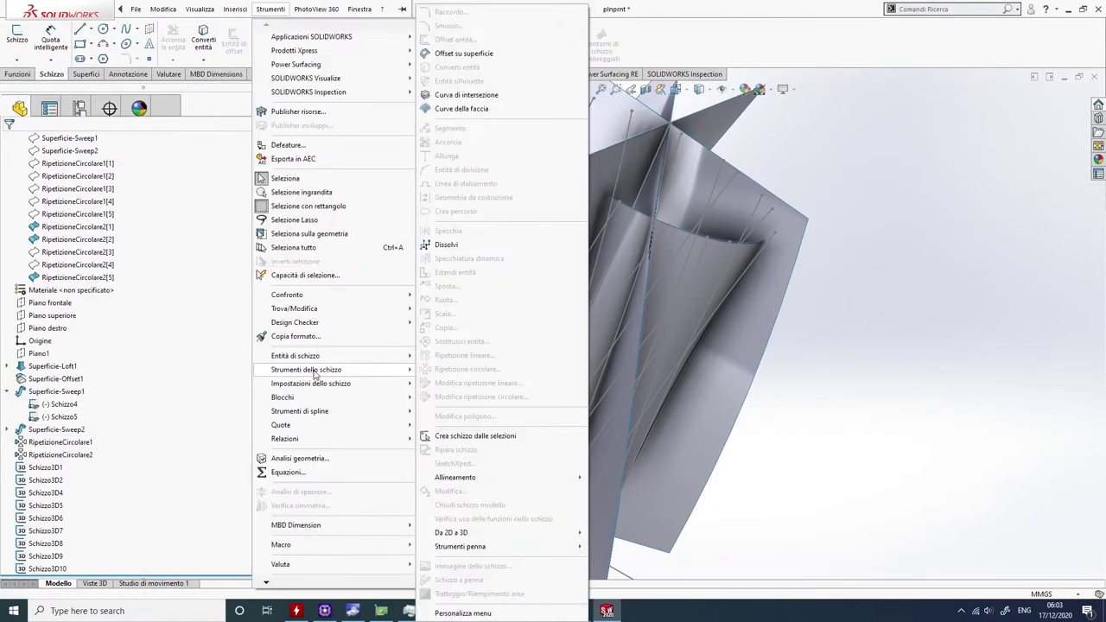
click(483, 99)
click(554, 230)
click(604, 259)
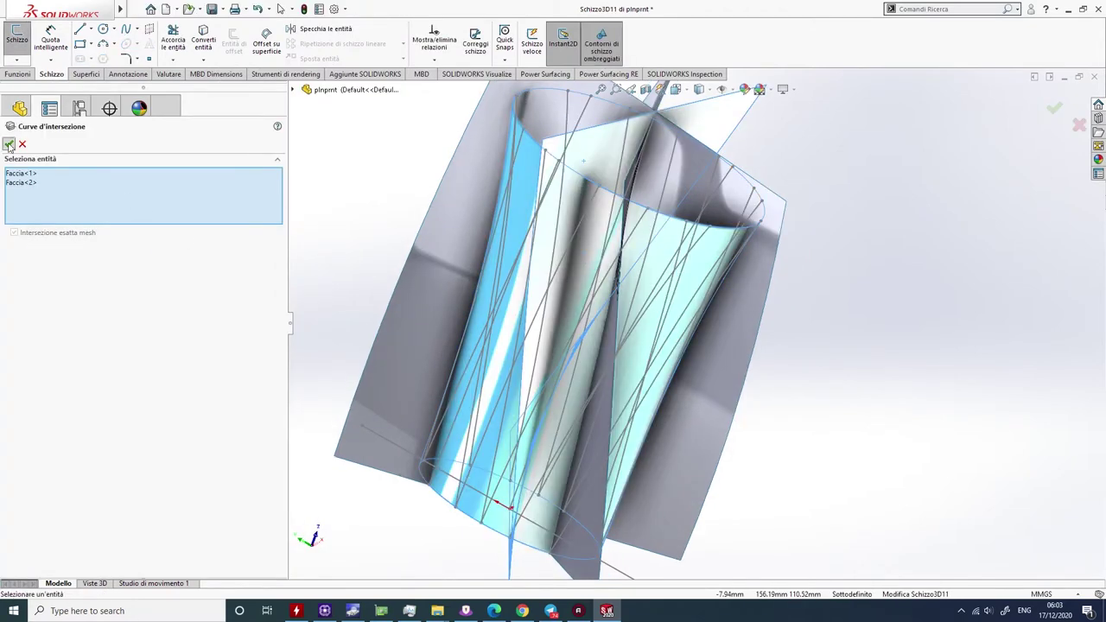
key(Escape)
- Trace one more blade–vase intersection curve in a new 3D sketch
middle_drag(962, 247, 629, 143)
click(628, 142)
click(634, 132)
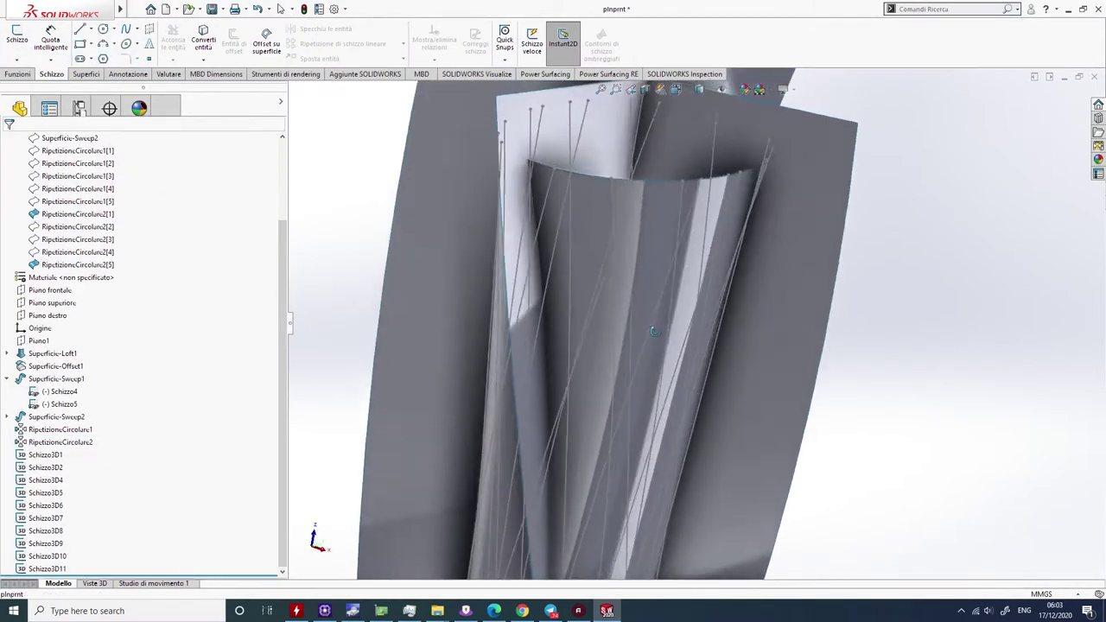
click(199, 9)
mouse_move(251, 55)
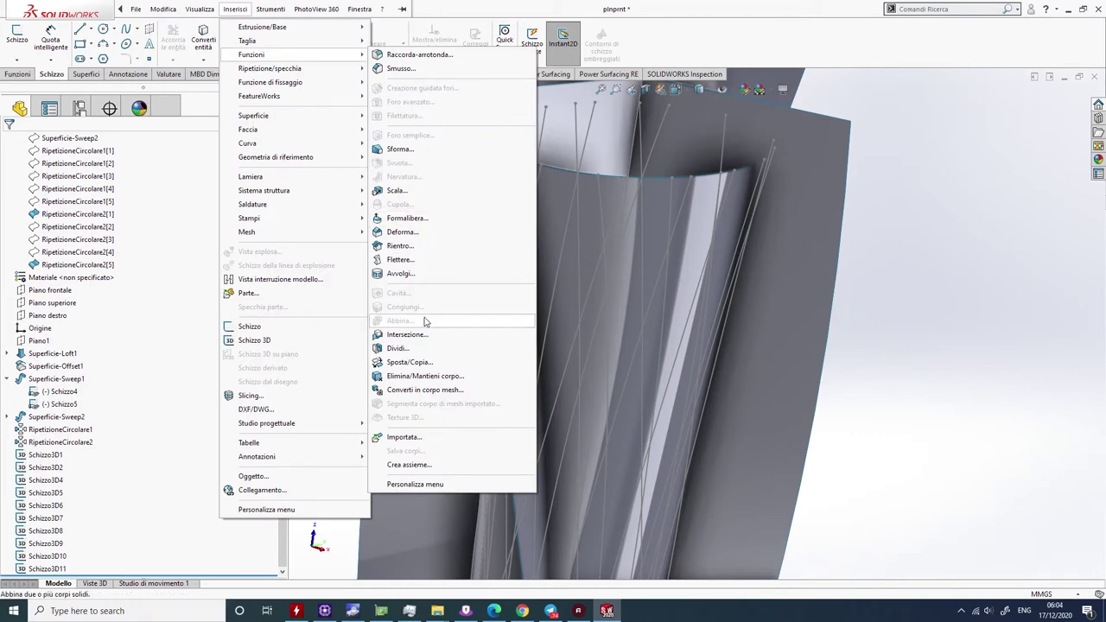
click(483, 417)
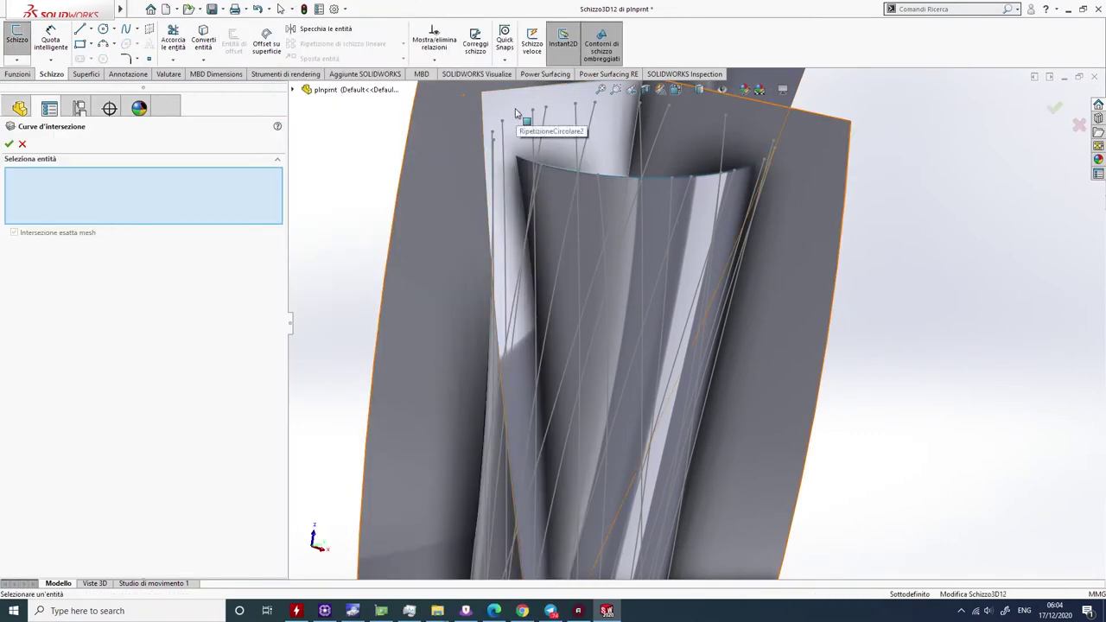
click(536, 362)
click(657, 259)
click(8, 143)
click(1054, 108)
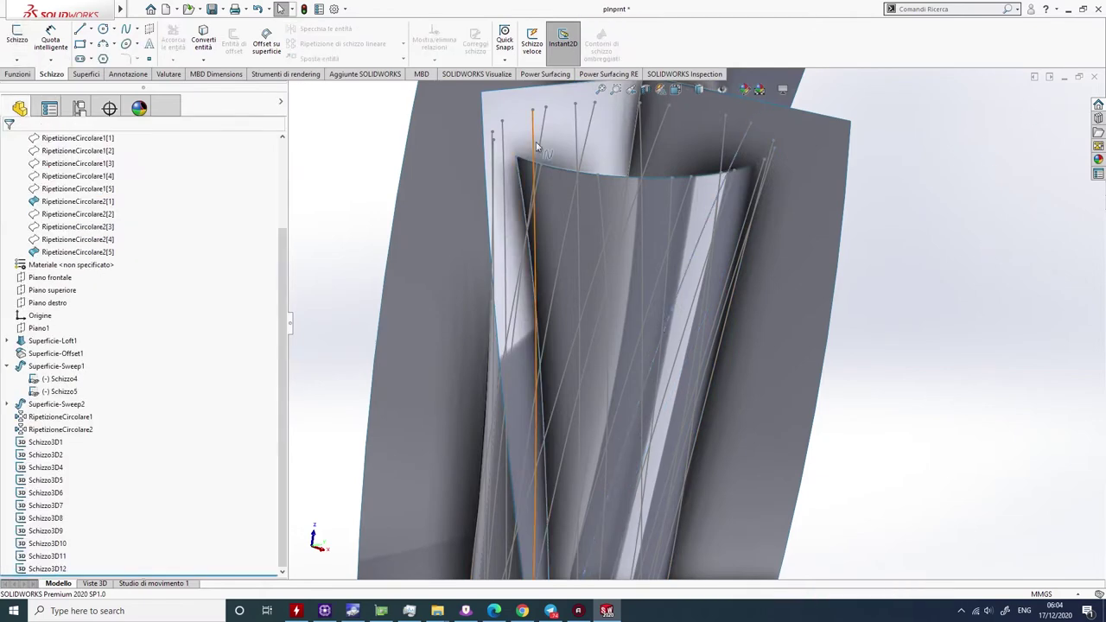
- Save the part with Ctrl+S
click(656, 185)
mouse_move(656, 186)
middle_down()
mouse_move(736, 280)
mouse_move(599, 302)
middle_up()
key(ctrl+s)
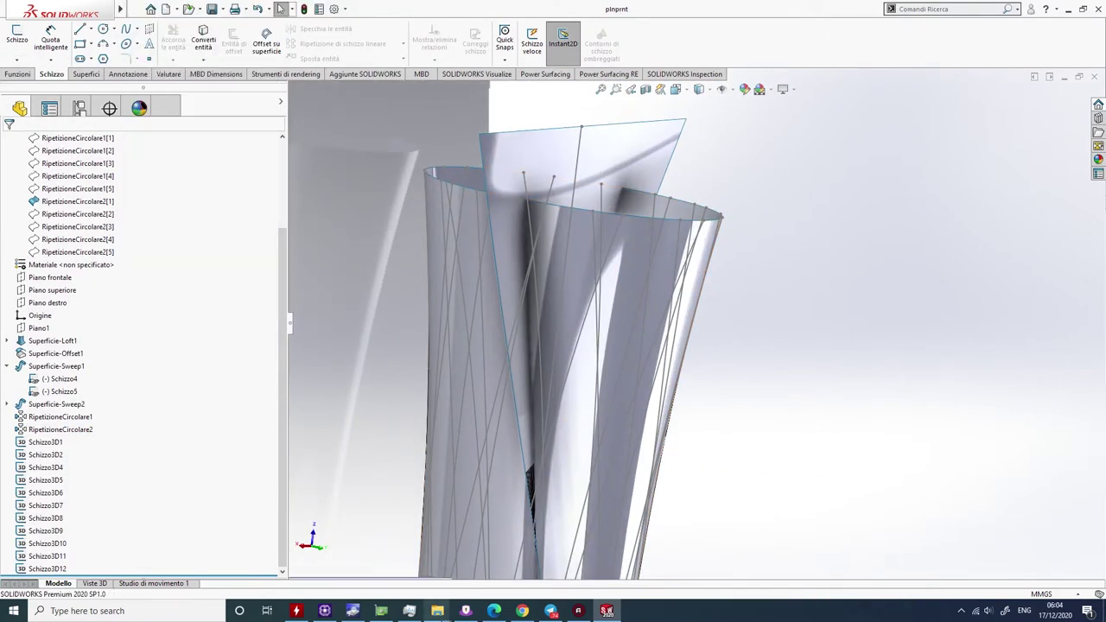
click(427, 615)
- Create the final Schizzo3D13 intersection curve between the last two faces
click(270, 8)
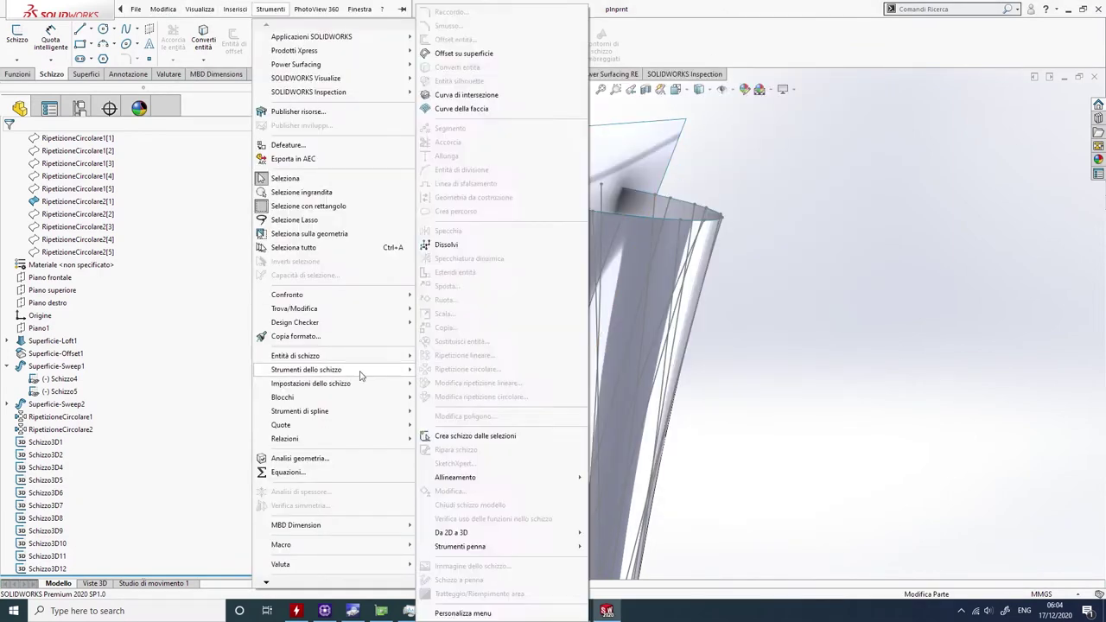
click(483, 432)
click(362, 260)
click(562, 345)
key(Return)
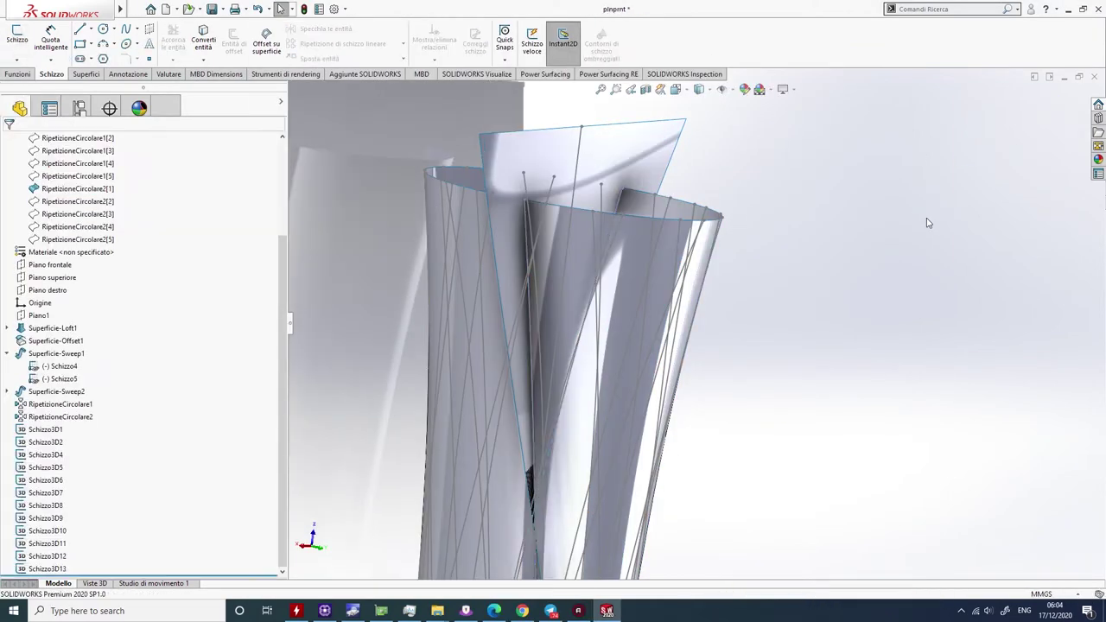
mouse_move(844, 259)
middle_down()
mouse_move(859, 375)
mouse_move(789, 331)
mouse_move(752, 281)
middle_up()
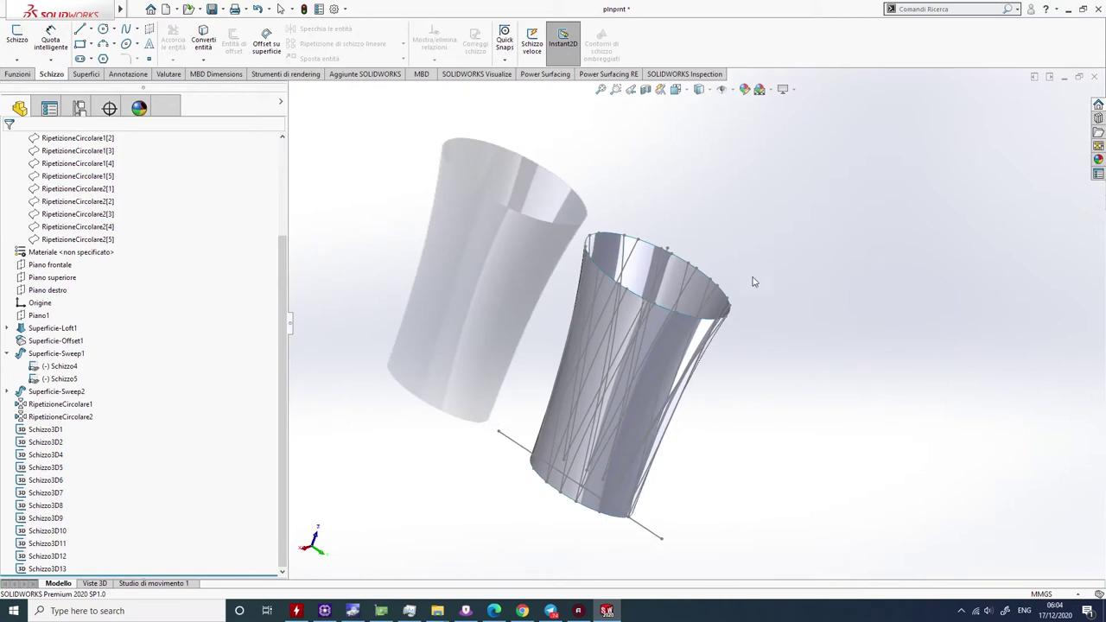
- Delete Superficie-Sweep1, Superficie-Sweep2 and all ten RipetizioneCircolare copies via Elimina/Mantieni corpi
scroll(82, 259, up, 3)
click(69, 228)
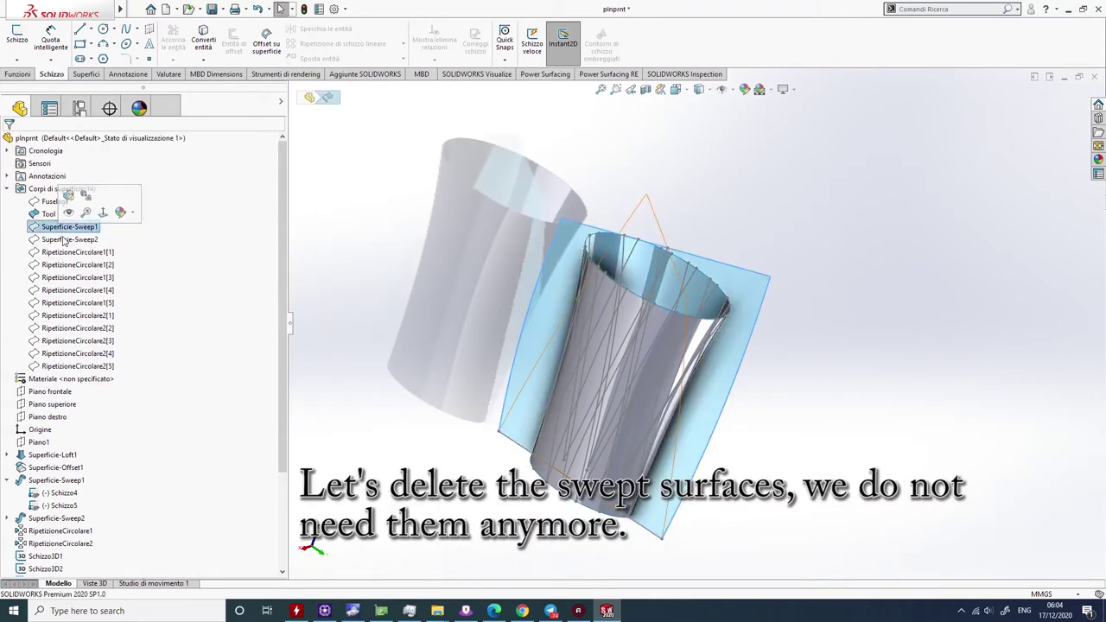
ctrl+click(64, 239)
ctrl+click(62, 252)
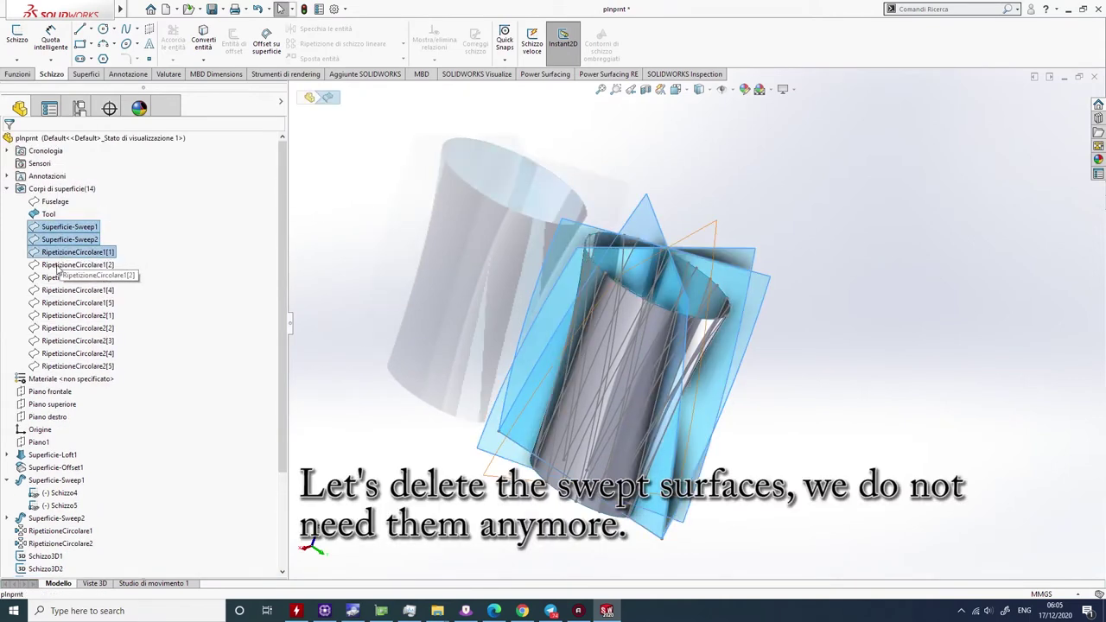
ctrl+click(61, 265)
ctrl+click(59, 277)
ctrl+click(55, 291)
ctrl+click(54, 303)
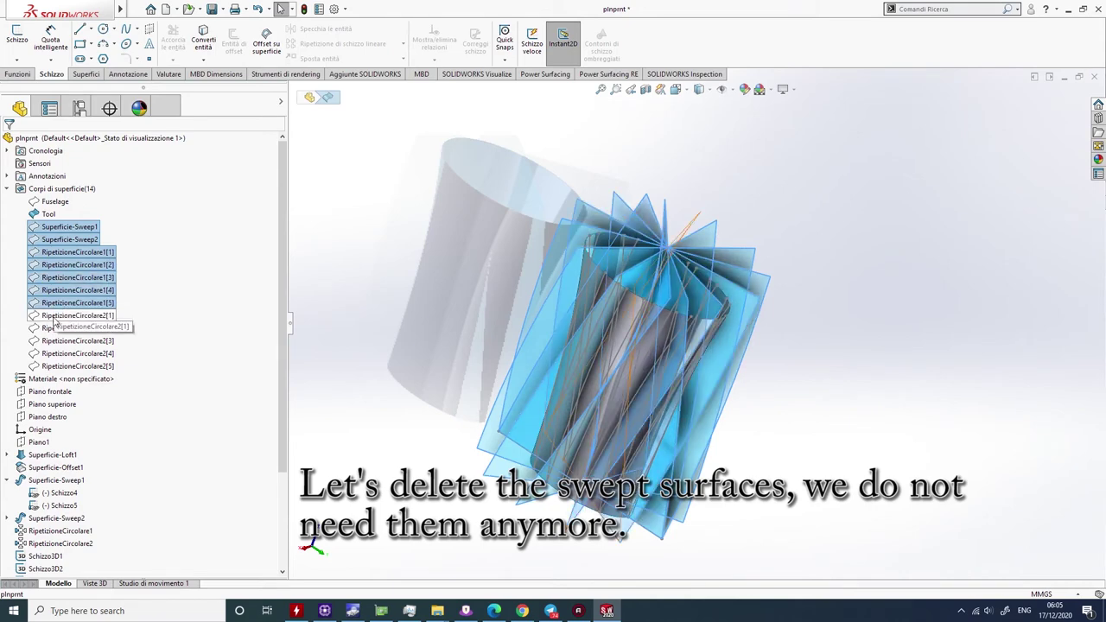
ctrl+click(54, 316)
ctrl+click(53, 328)
ctrl+click(51, 341)
ctrl+click(51, 353)
ctrl+click(50, 366)
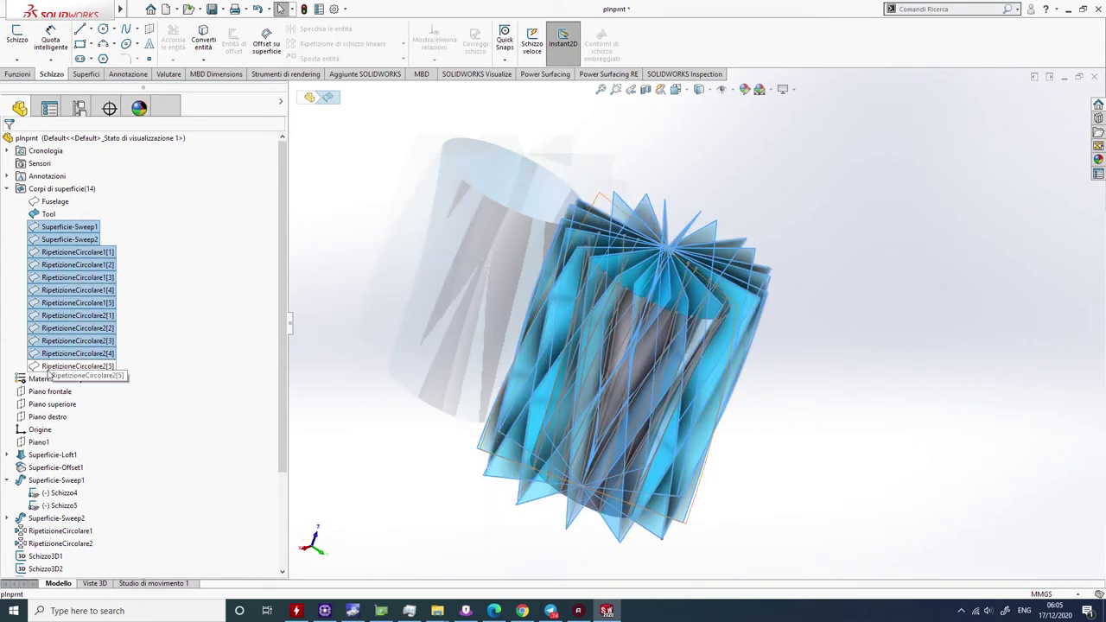
right_click(81, 279)
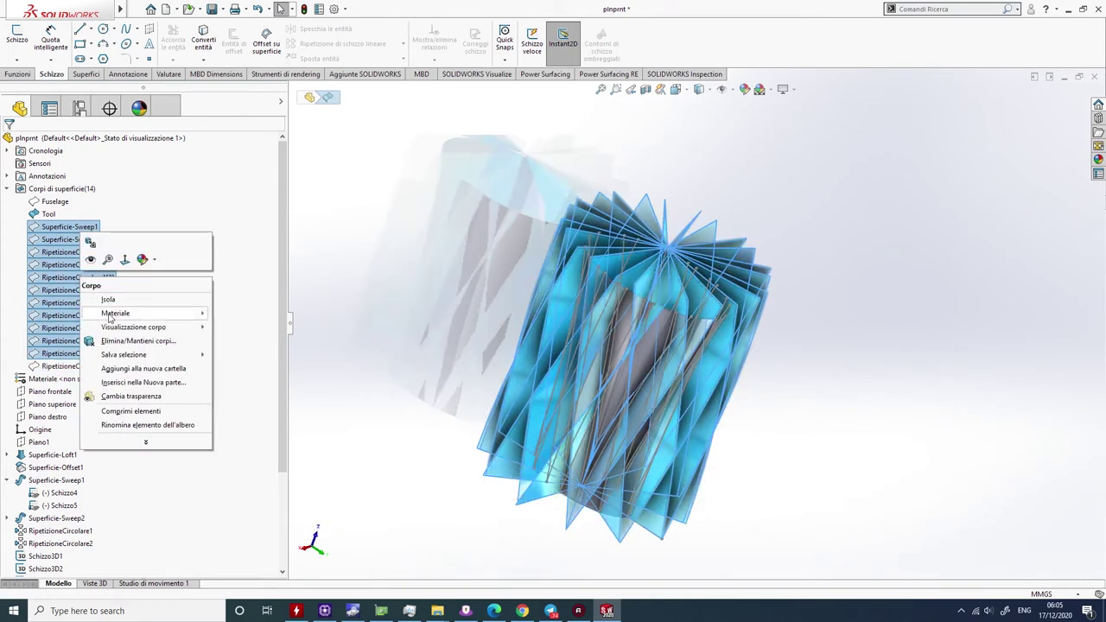
click(112, 342)
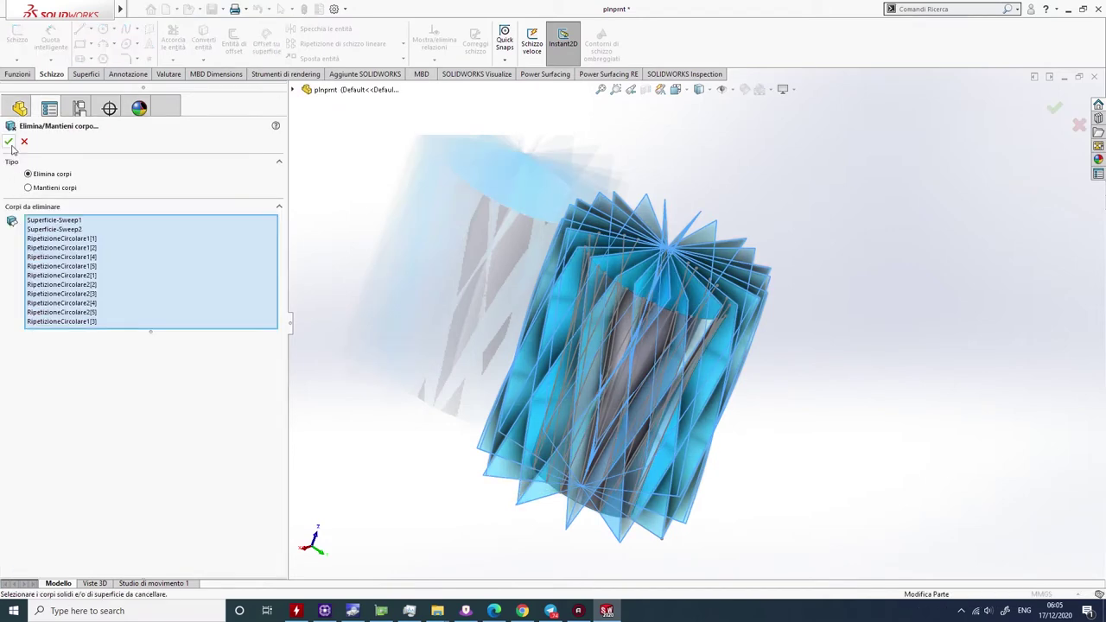
key(Return)
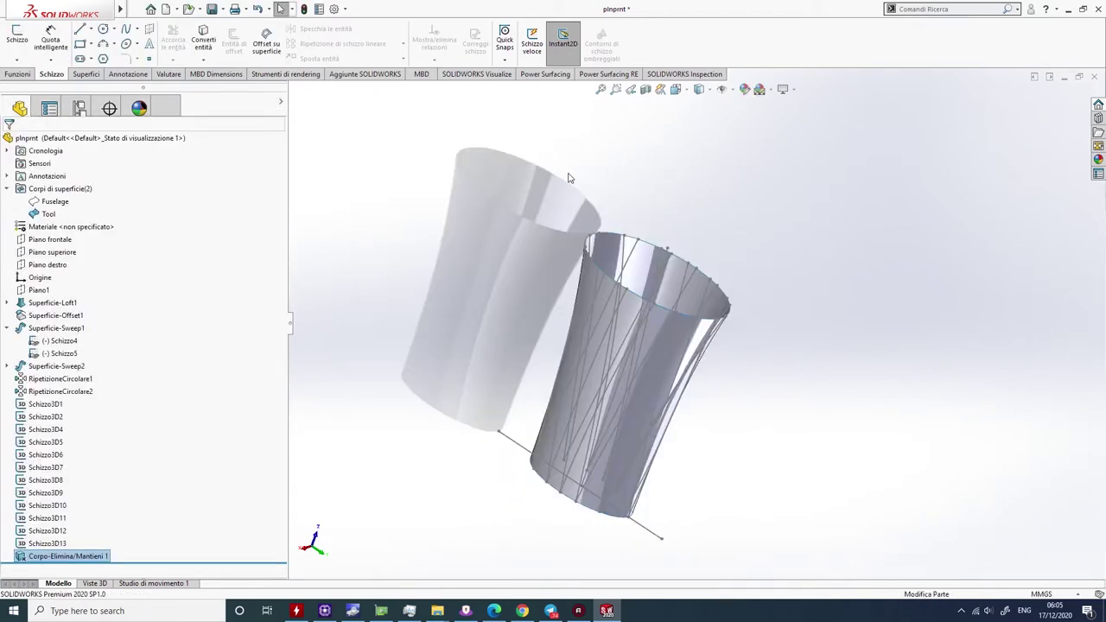
mouse_move(568, 178)
middle_down()
mouse_move(541, 155)
mouse_move(503, 225)
mouse_move(521, 239)
mouse_move(523, 289)
mouse_move(526, 215)
middle_up()
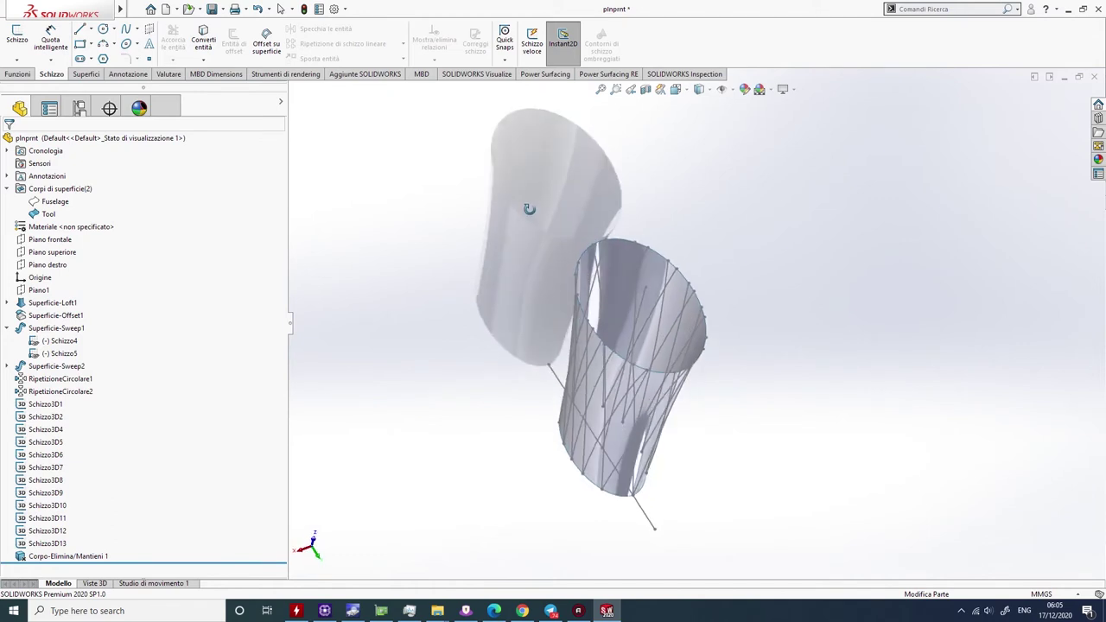
- Select the Tool body and orbit around the lattice of intersection curves
click(48, 216)
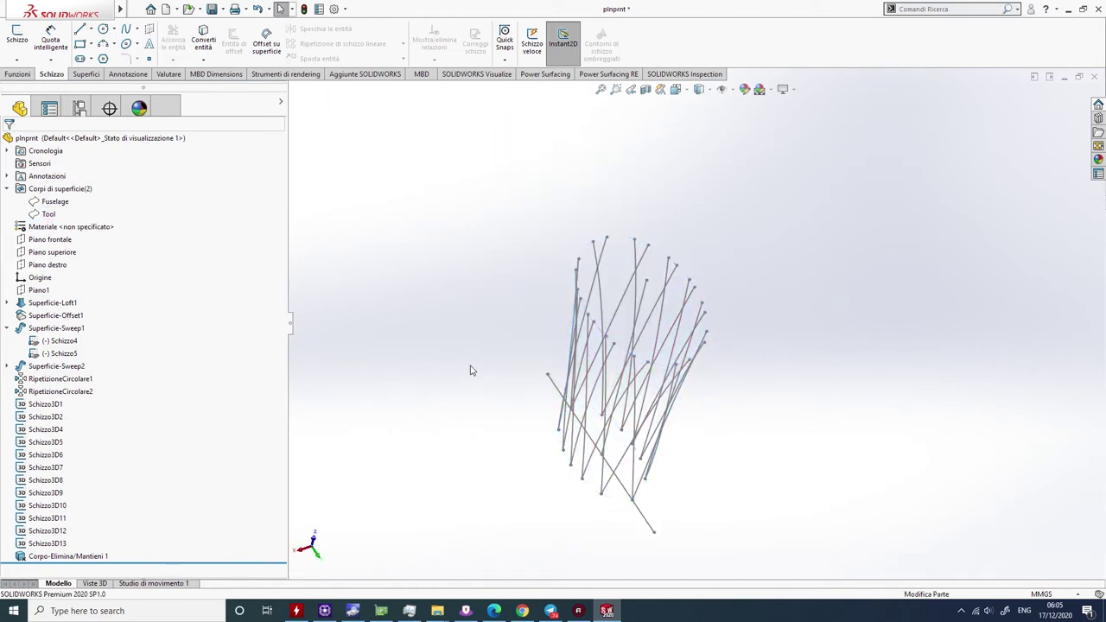
middle_drag(469, 370, 498, 353)
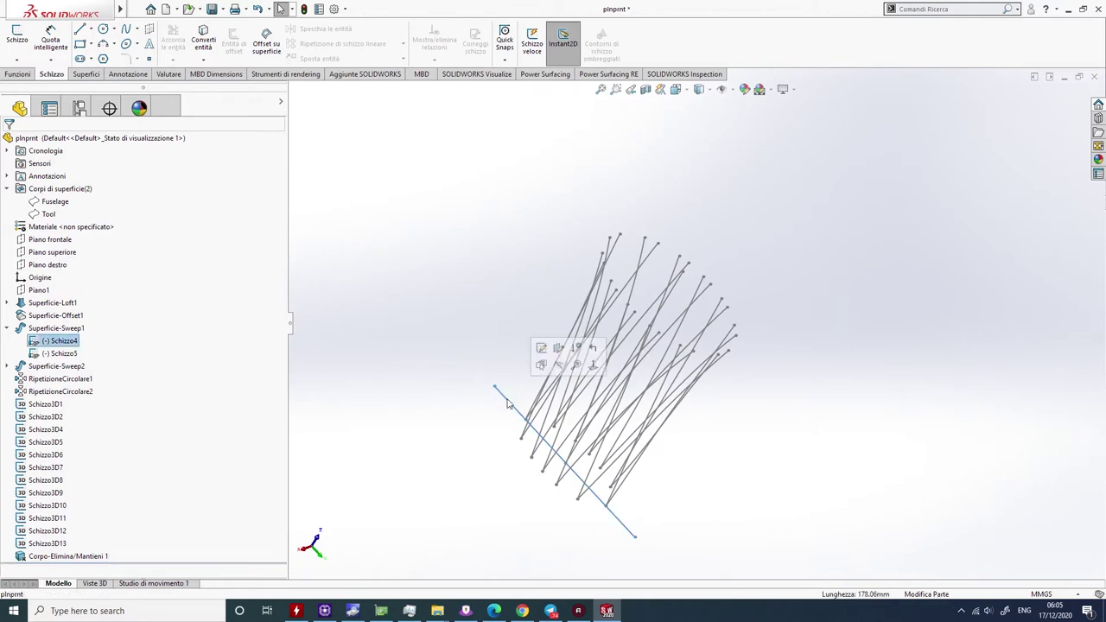
mouse_move(500, 224)
middle_down()
mouse_move(701, 262)
mouse_move(682, 266)
middle_up()
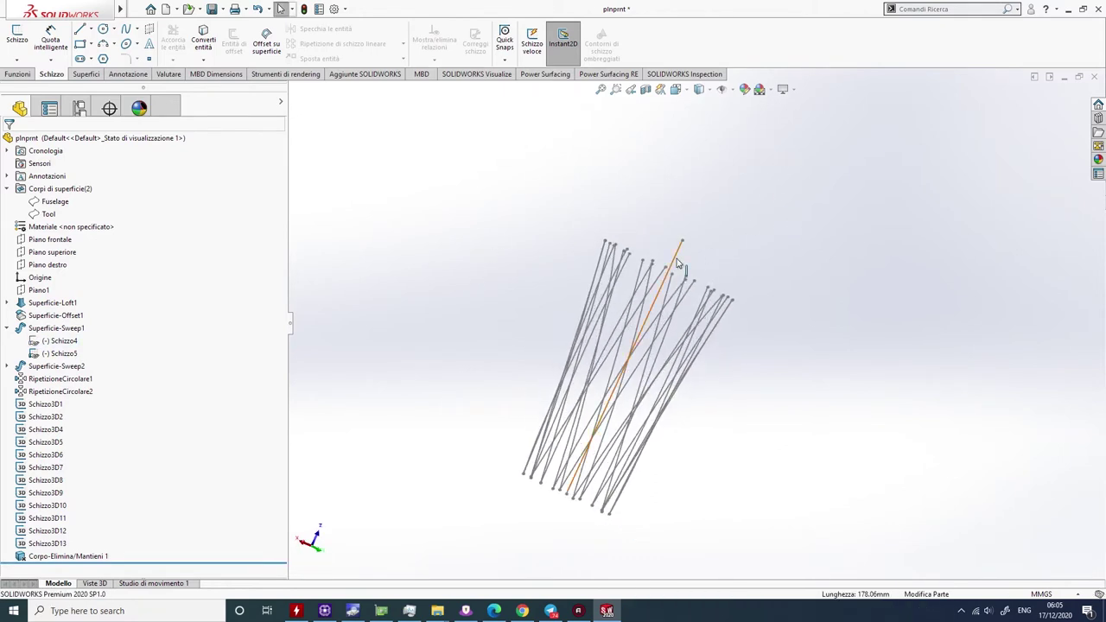
mouse_move(761, 240)
middle_down()
mouse_move(817, 323)
mouse_move(745, 461)
mouse_move(691, 477)
mouse_move(631, 390)
mouse_move(725, 395)
mouse_move(672, 345)
middle_up()
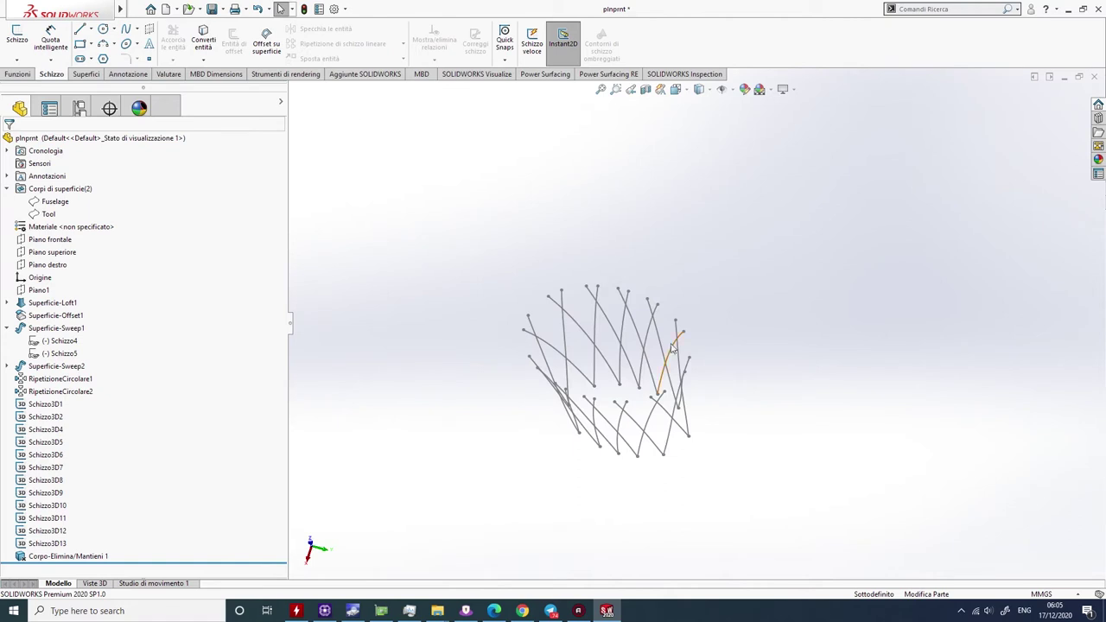
- Save the plnprnt part and show the Superfici surface commands
click(134, 9)
click(153, 136)
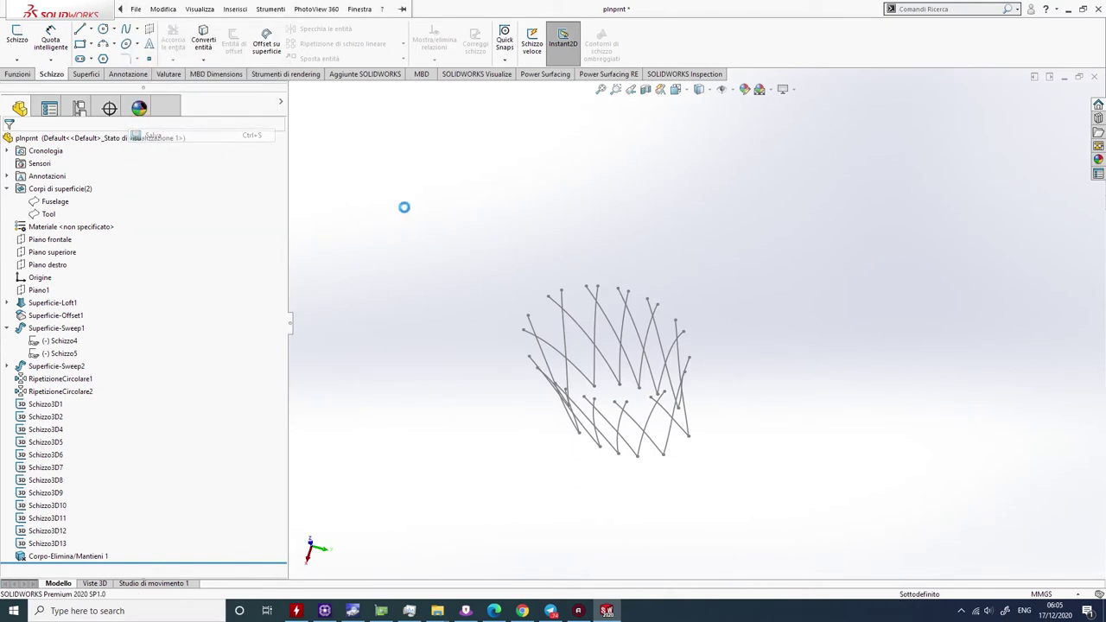
mouse_move(554, 258)
middle_down()
mouse_move(815, 353)
mouse_move(721, 383)
mouse_move(634, 378)
mouse_move(636, 320)
mouse_move(656, 329)
mouse_move(622, 343)
middle_up()
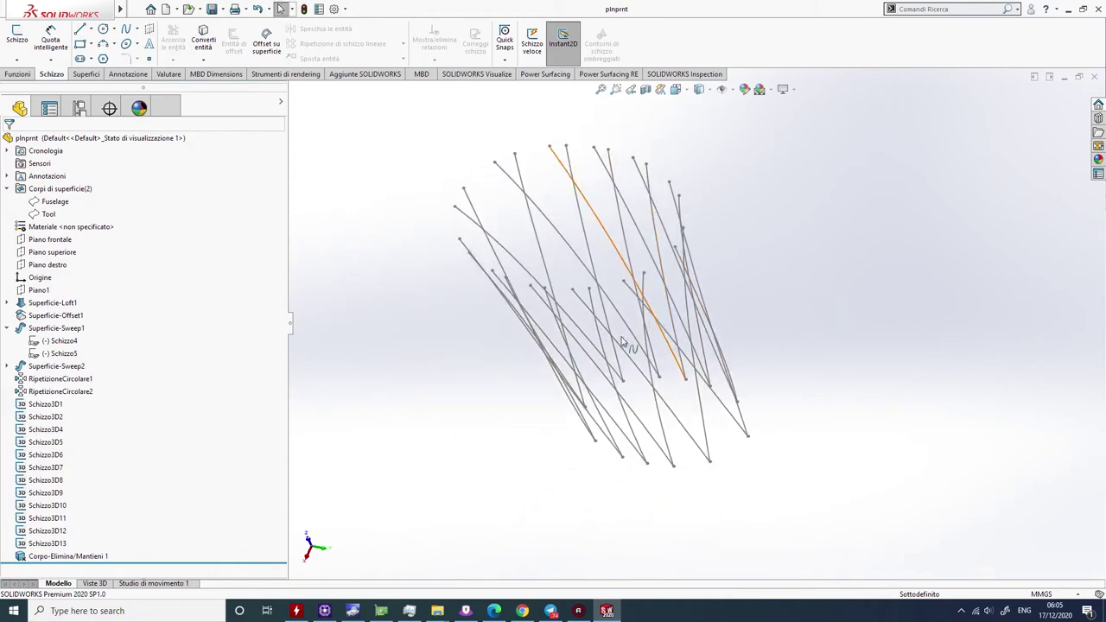
click(86, 75)
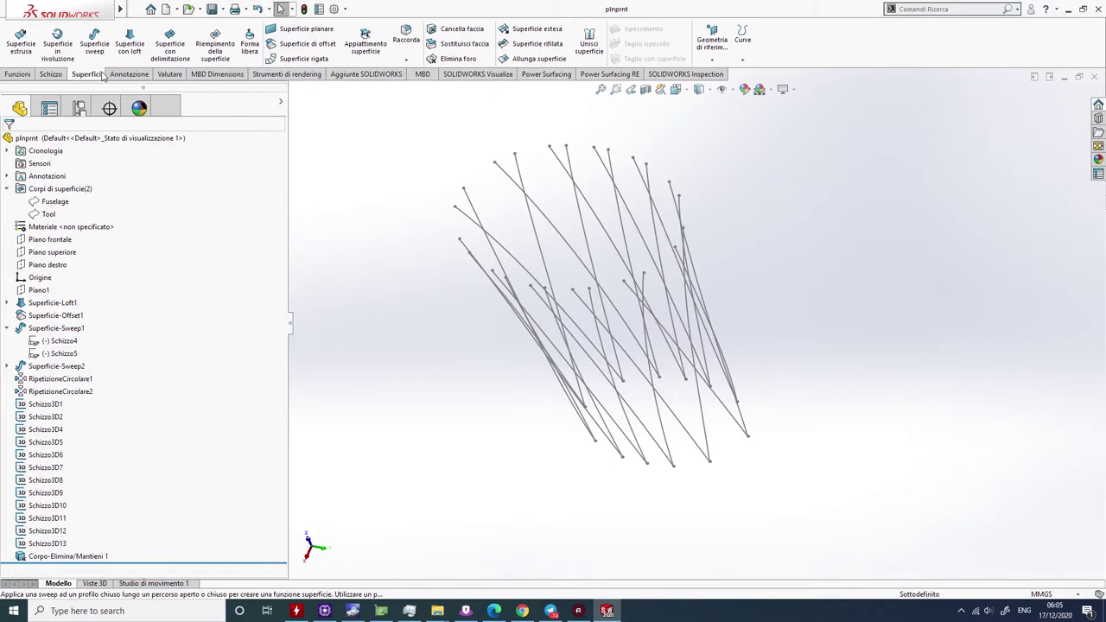
- Start an Estrusione/base con sweep along a lattice curve with a circular profile
click(11, 75)
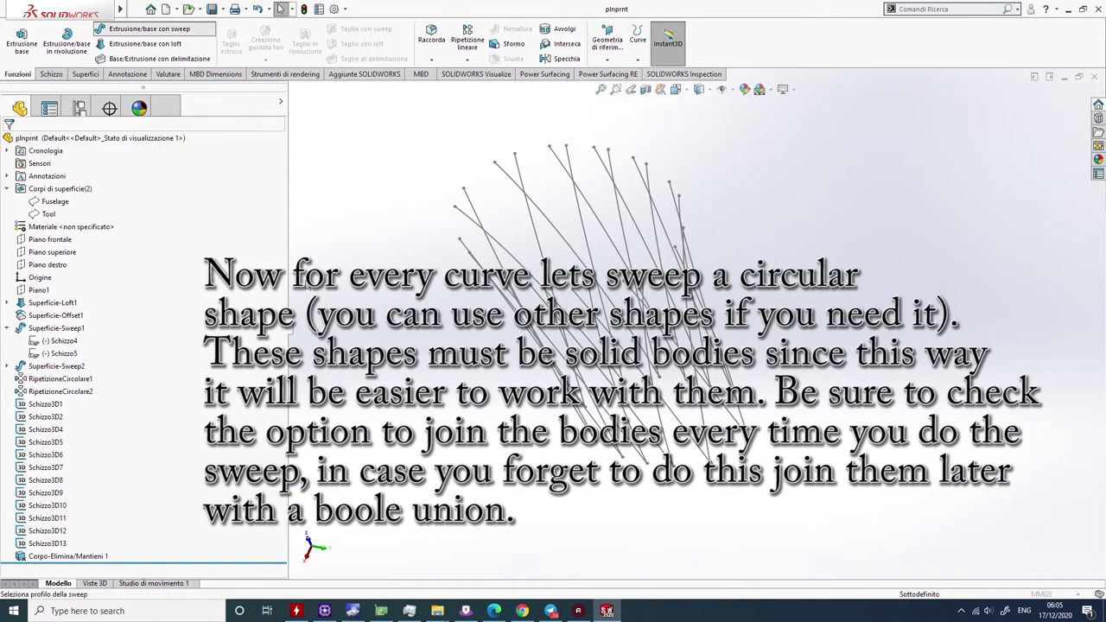
click(148, 29)
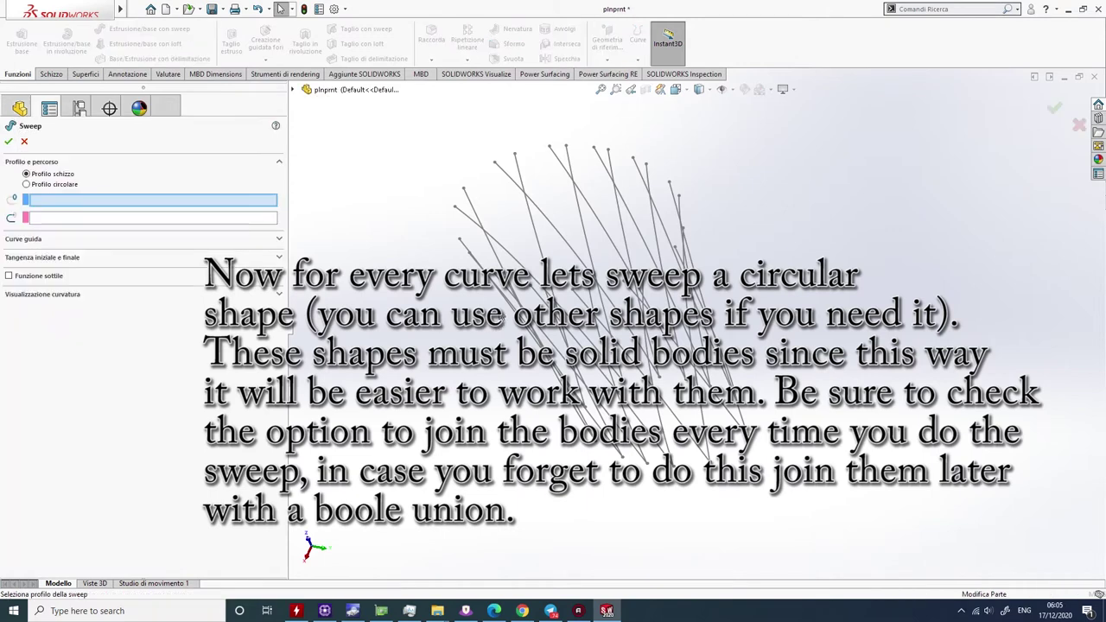
click(49, 219)
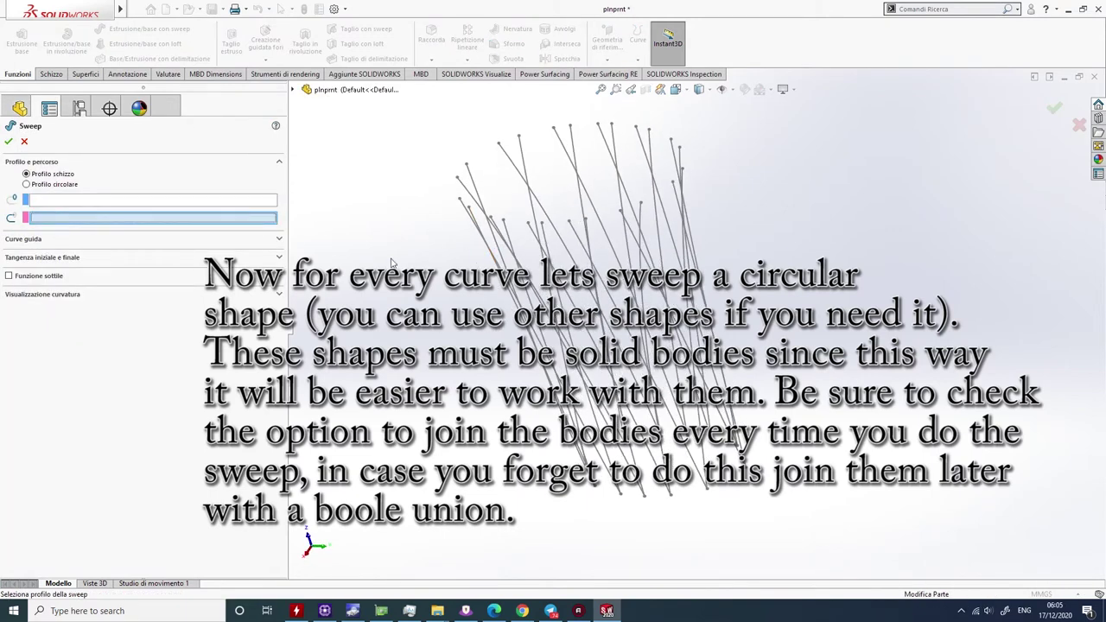
click(602, 281)
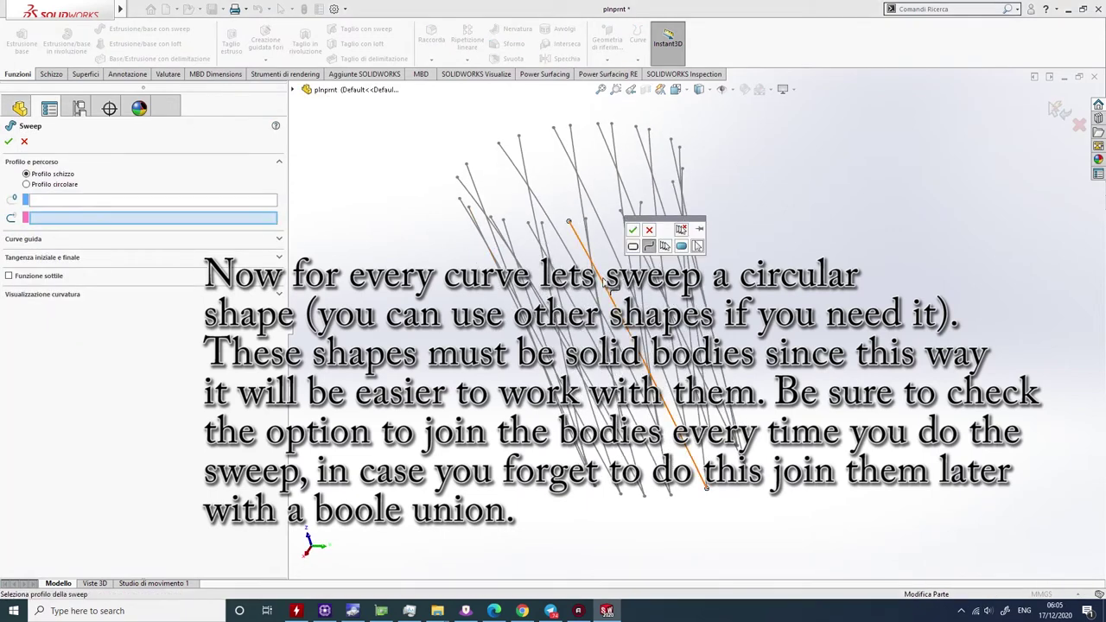
click(633, 231)
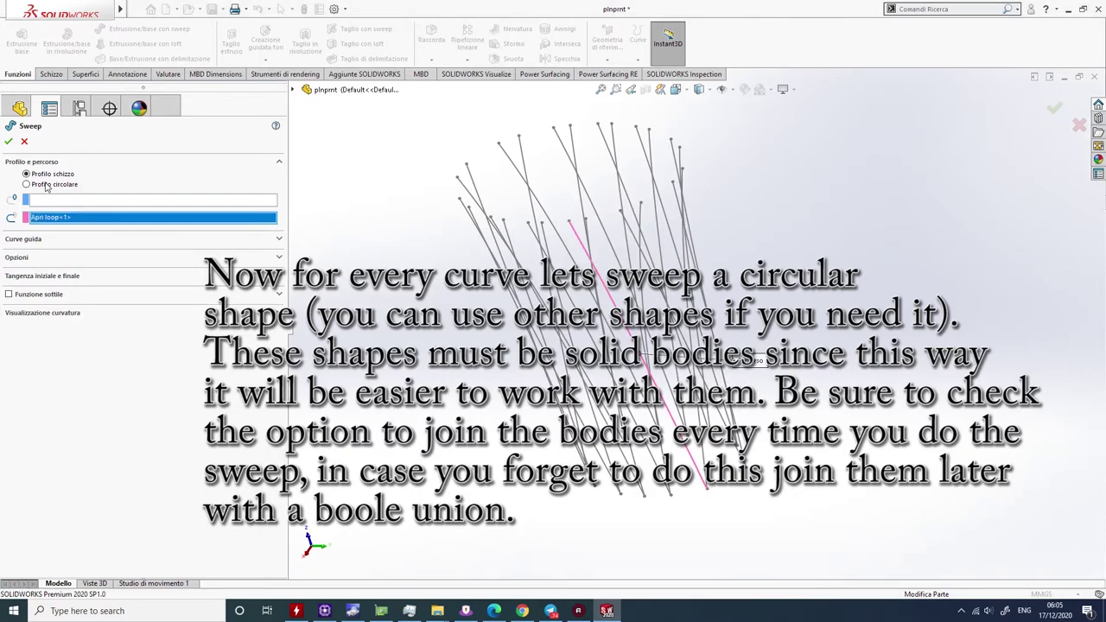
click(27, 185)
mouse_move(328, 217)
middle_down()
mouse_move(346, 146)
mouse_move(297, 235)
middle_up()
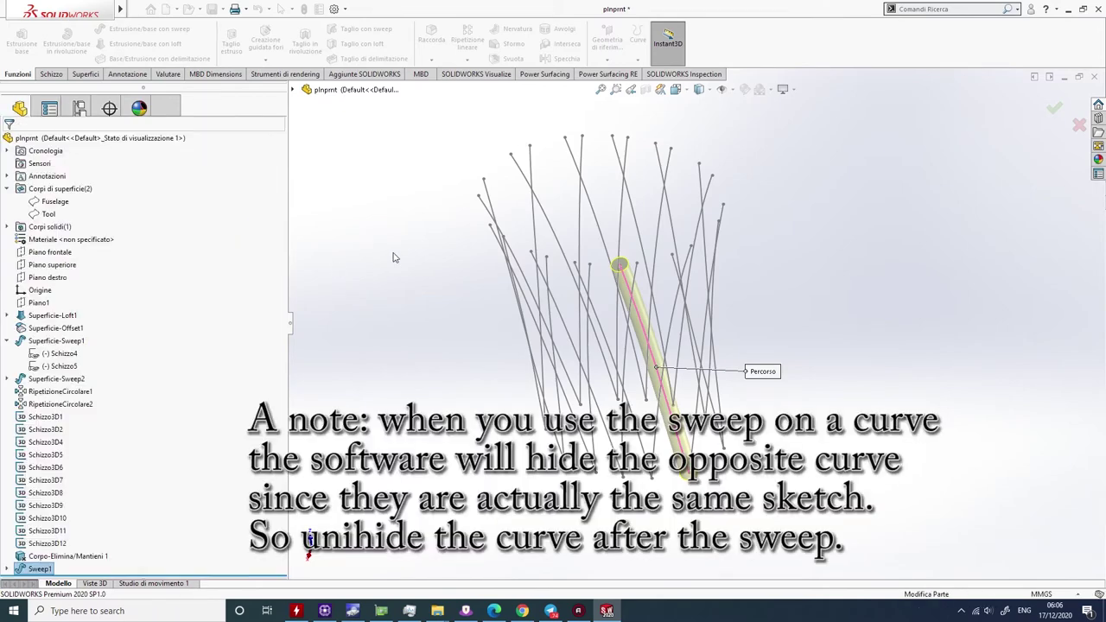
mouse_move(486, 334)
middle_down()
mouse_move(464, 236)
mouse_move(437, 225)
mouse_move(405, 251)
mouse_move(437, 282)
mouse_move(474, 415)
mouse_move(467, 316)
mouse_move(664, 443)
middle_up()
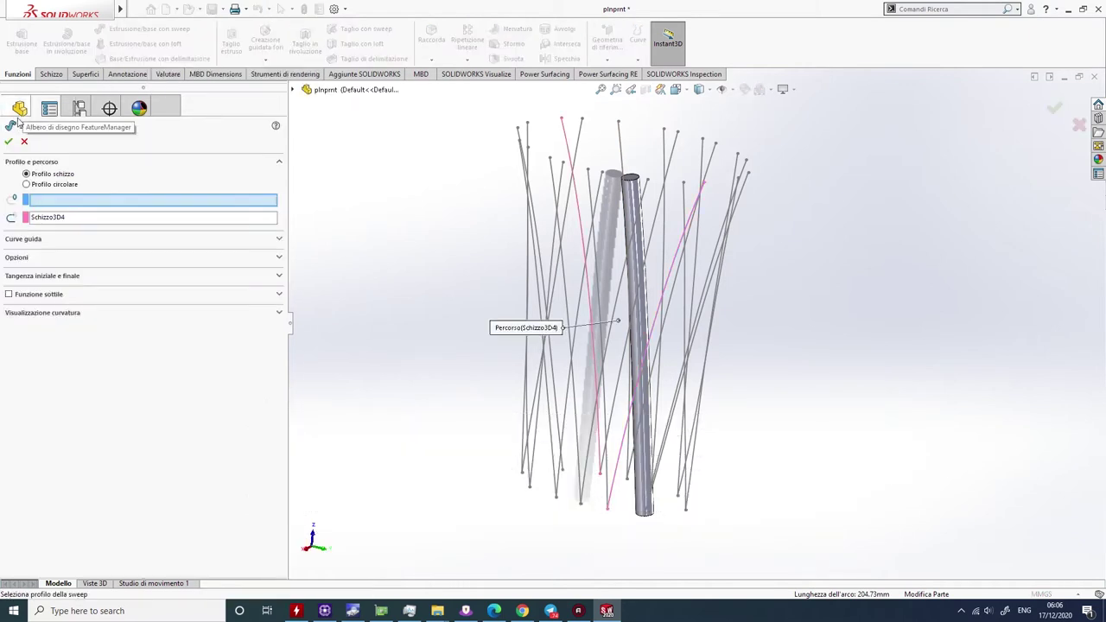
- Sweep a 10 mm round profile along a second lattice curve and confirm the tube
click(51, 185)
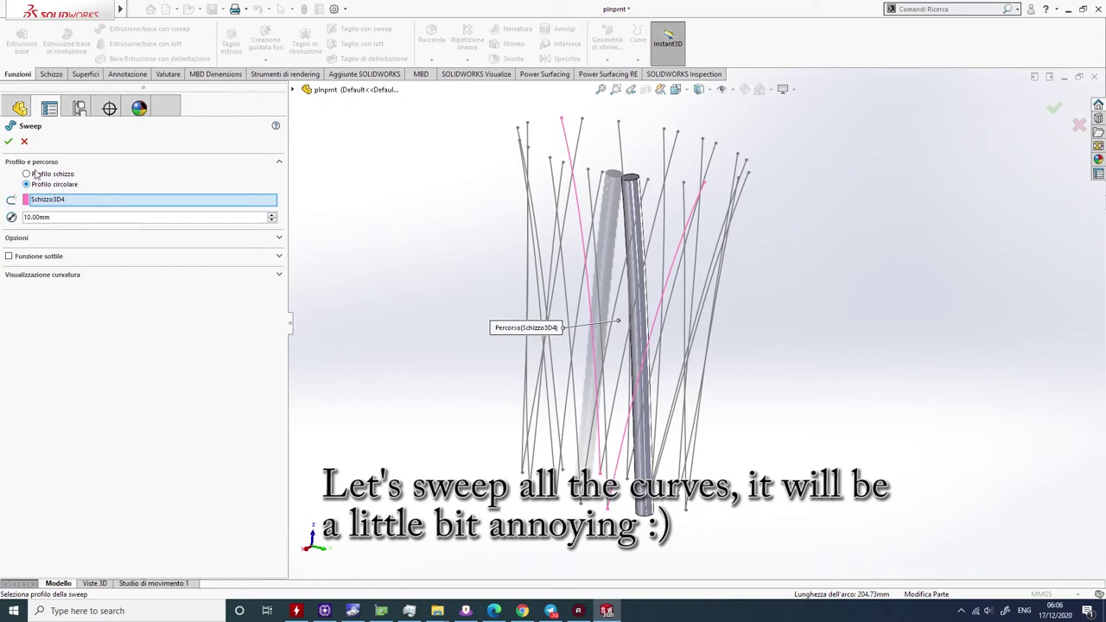
click(8, 141)
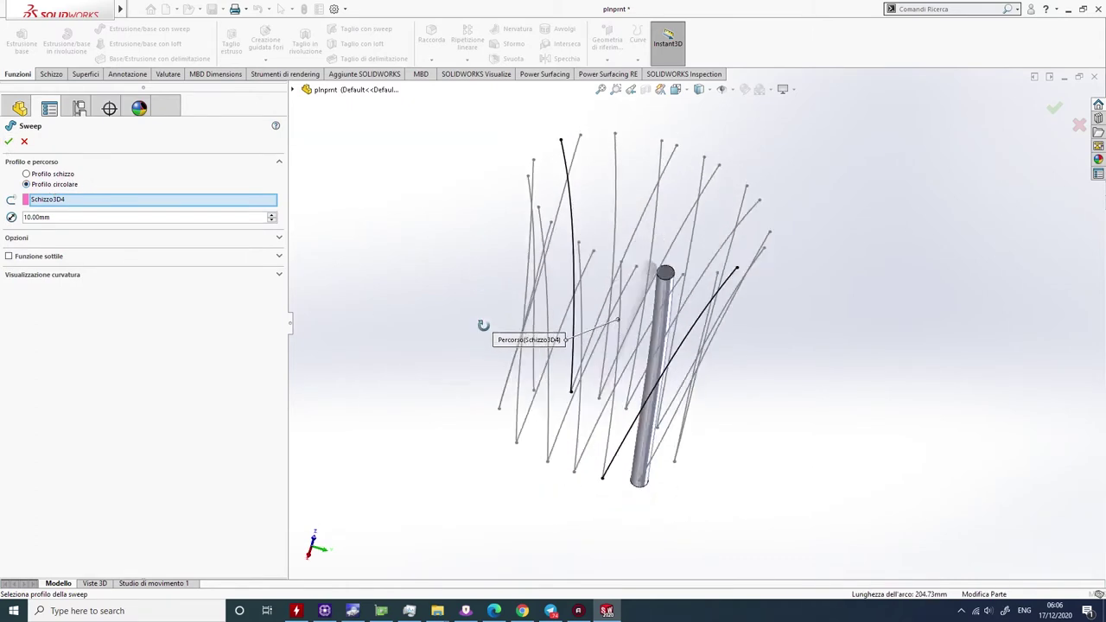
click(643, 504)
click(466, 311)
key(Return)
scroll(755, 343, up, 5)
middle_drag(754, 343, 724, 321)
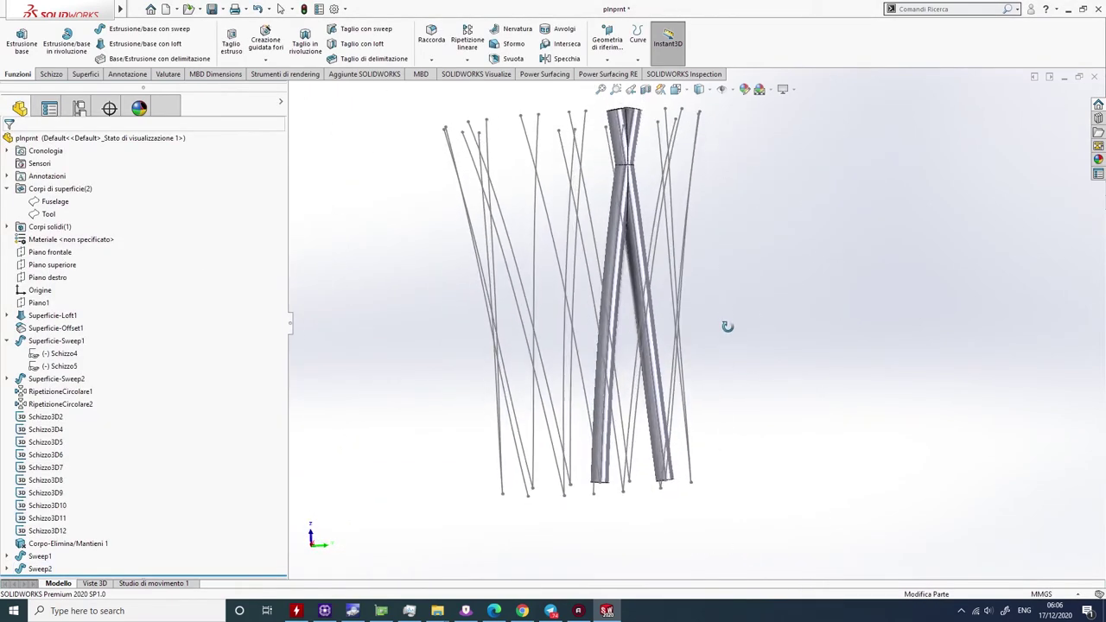
- Reopen the second tube sweep, Sweep2, for editing and confirm it again
click(56, 340)
click(39, 568)
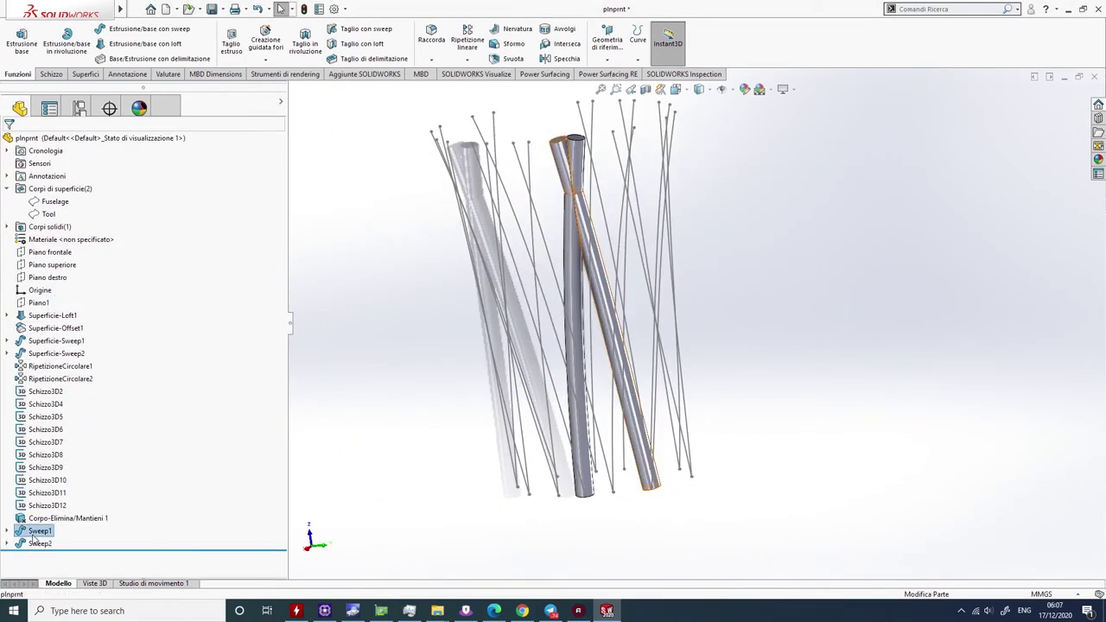
click(35, 506)
key(Escape)
click(35, 506)
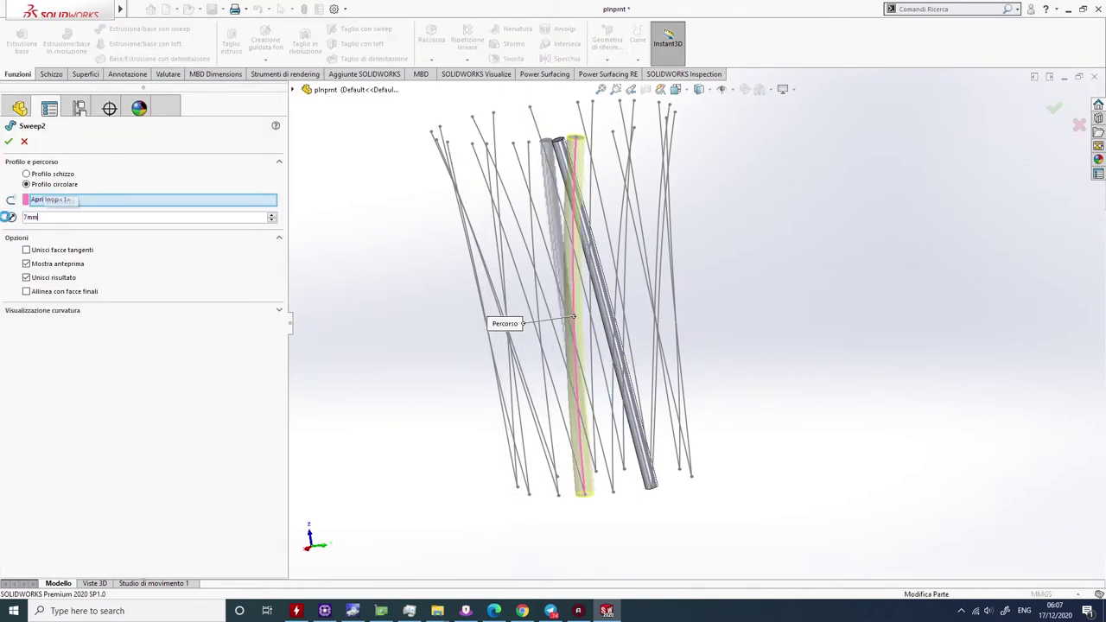
key(Return)
- Sweep a Profilo circolare tube along a new lattice curve, replacing the old path
mouse_move(780, 296)
middle_down()
mouse_move(698, 321)
mouse_move(714, 196)
mouse_move(537, 251)
middle_up()
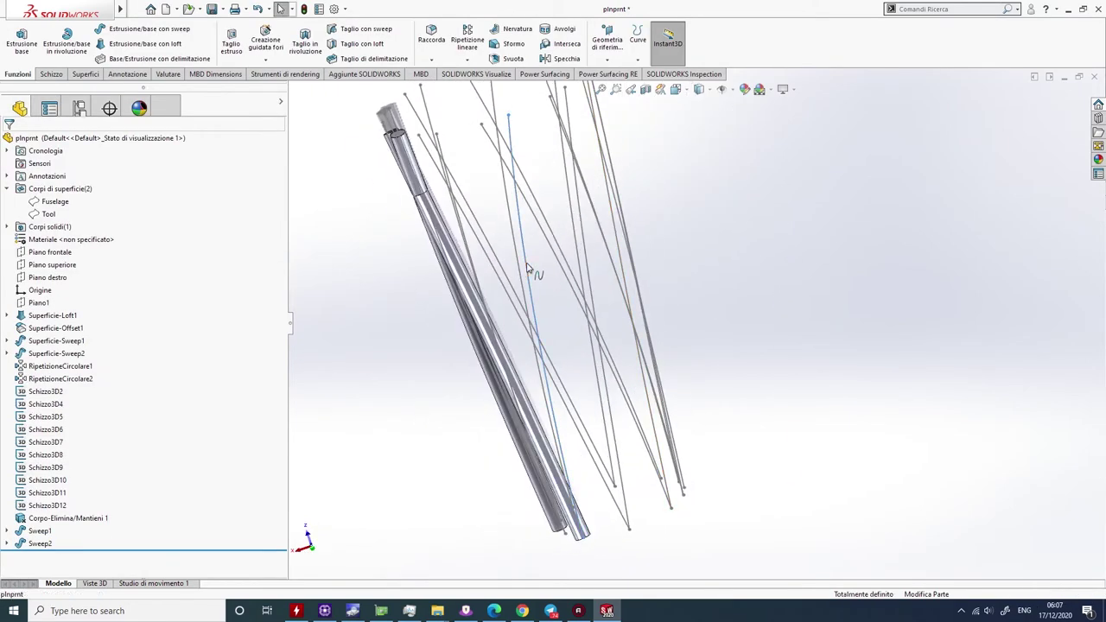
click(537, 250)
click(86, 73)
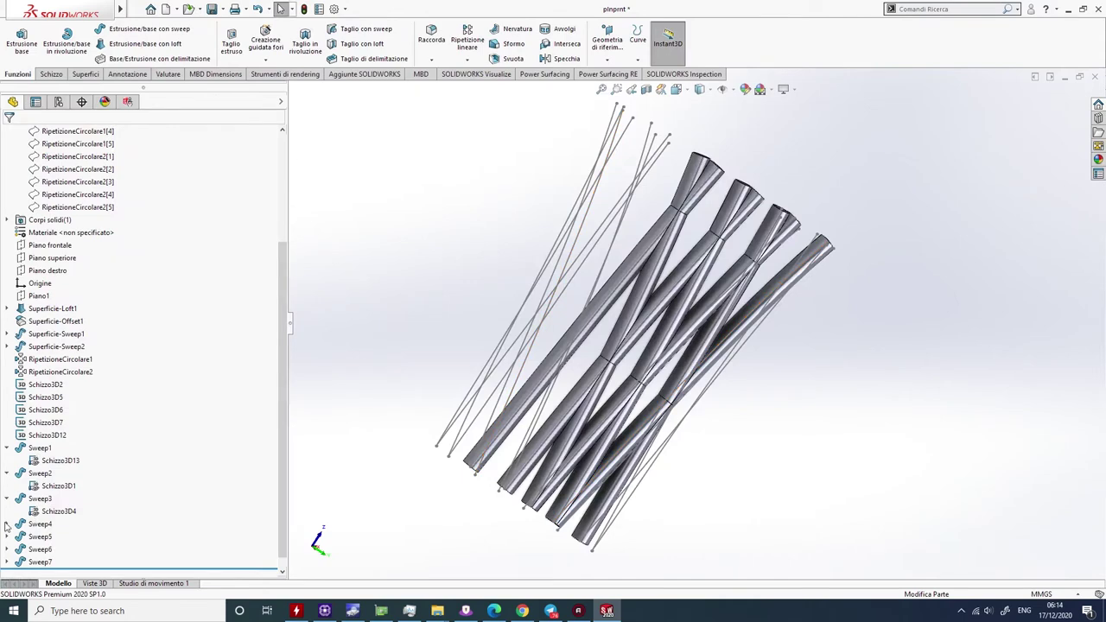
middle_drag(368, 436, 346, 389)
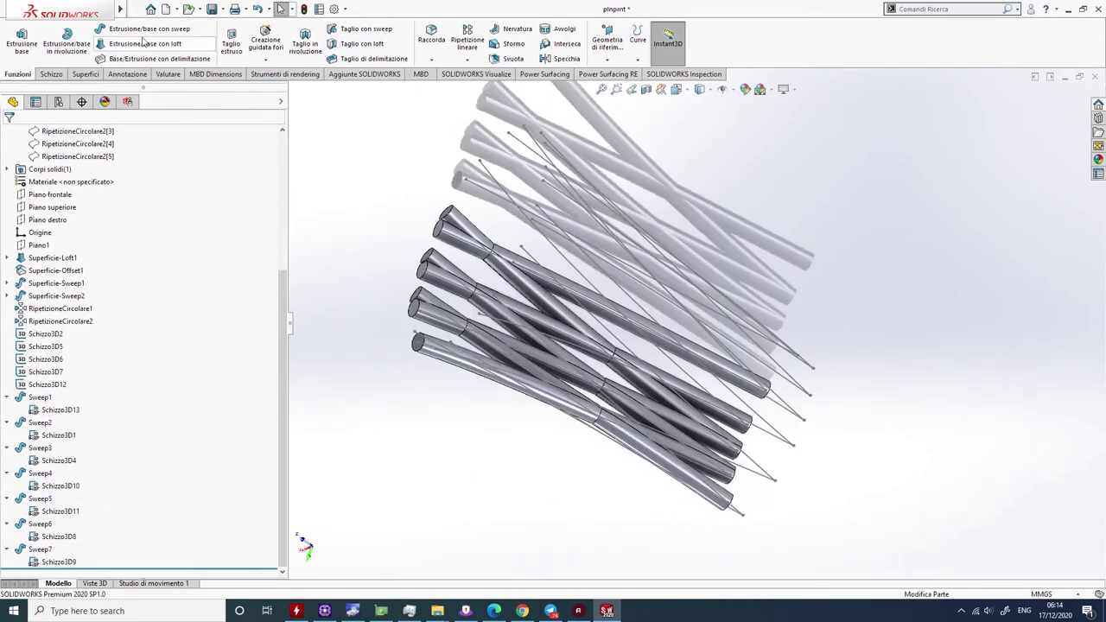
click(149, 29)
right_click(134, 192)
click(177, 199)
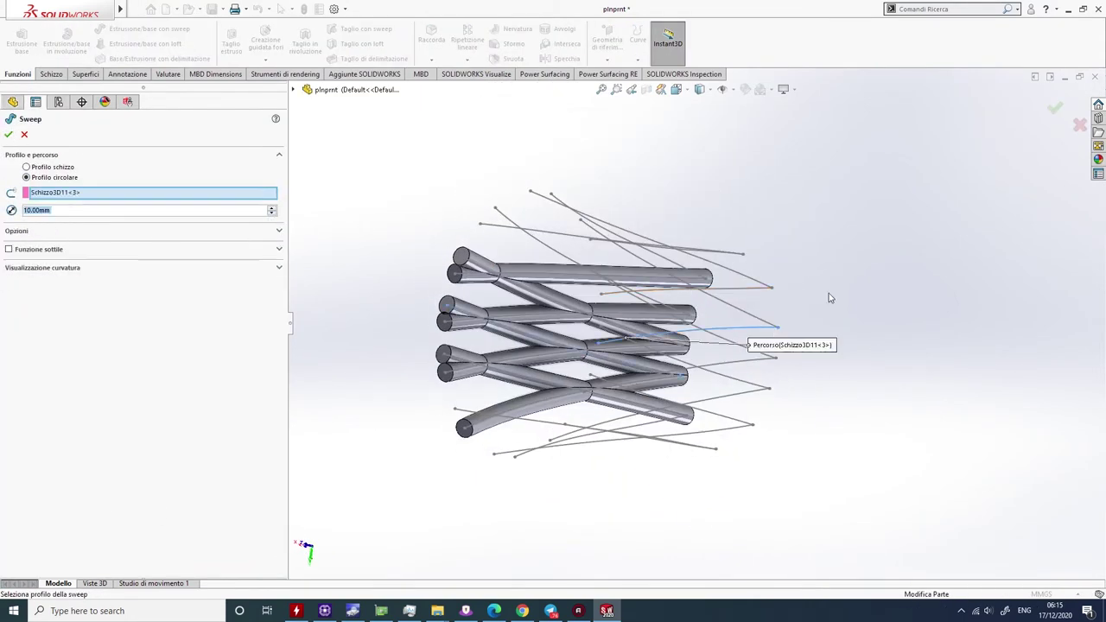
click(734, 285)
key(Return)
- Sweep three more round tubes along the next lattice curves
middle_drag(651, 172, 518, 130)
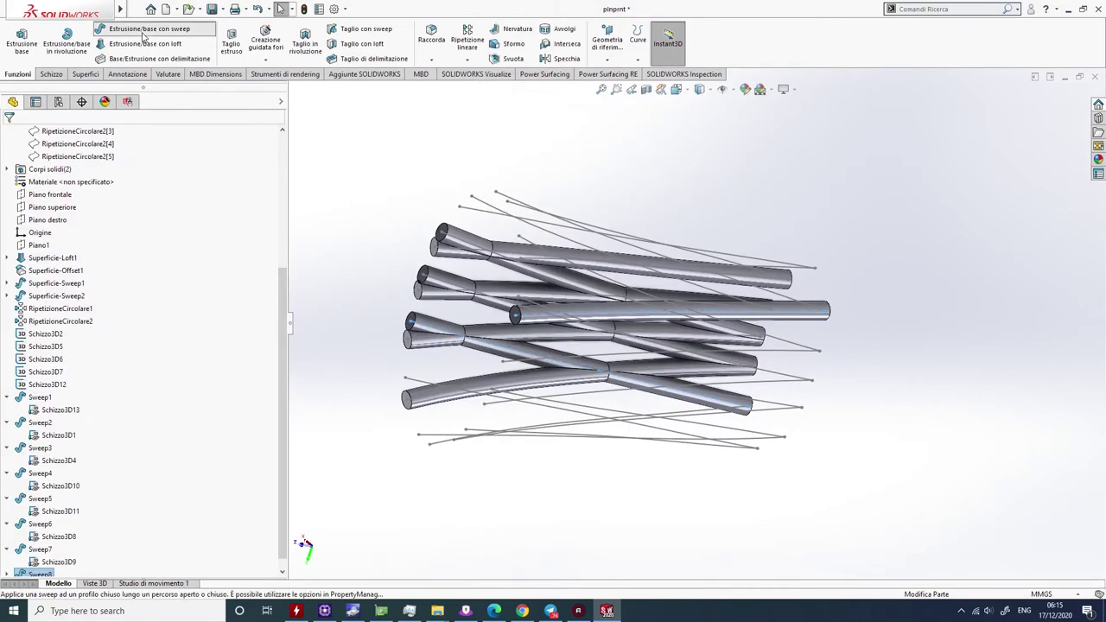
click(148, 29)
right_click(518, 137)
click(547, 154)
key(Return)
middle_drag(328, 153, 484, 208)
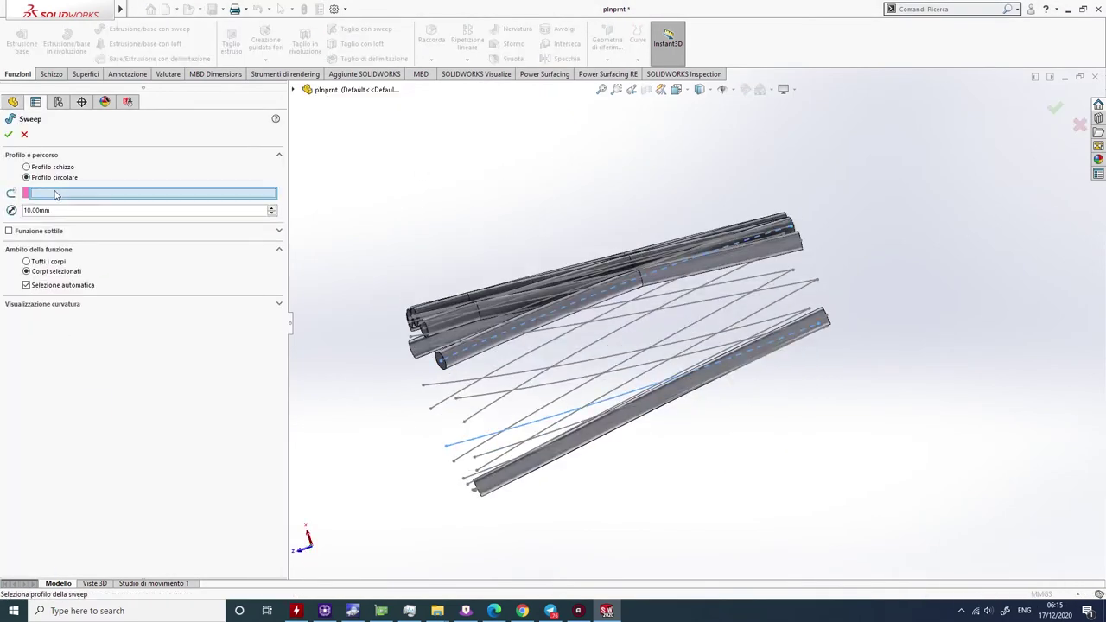
click(500, 216)
key(Return)
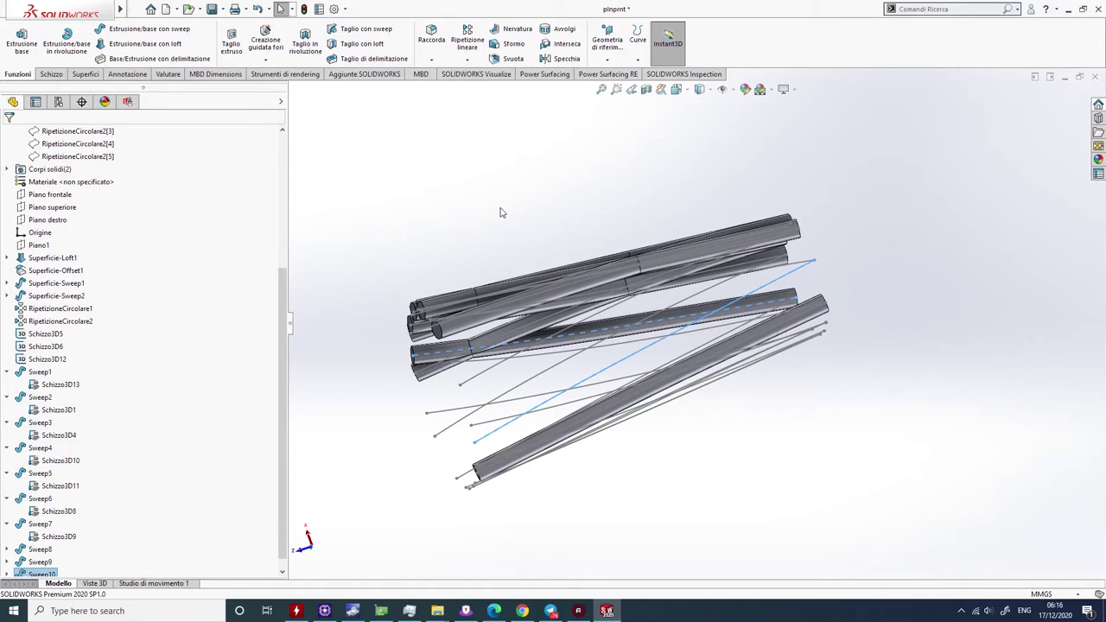
click(148, 28)
click(527, 172)
key(Return)
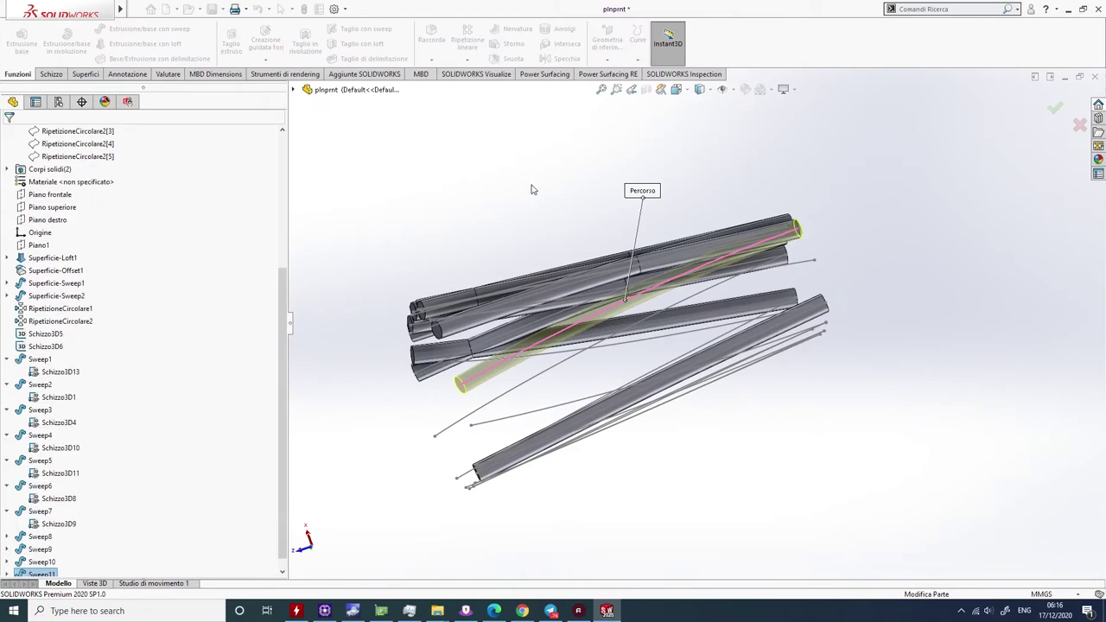
- Add two further tube sweeps on the remaining lattice curves
middle_drag(518, 216, 570, 190)
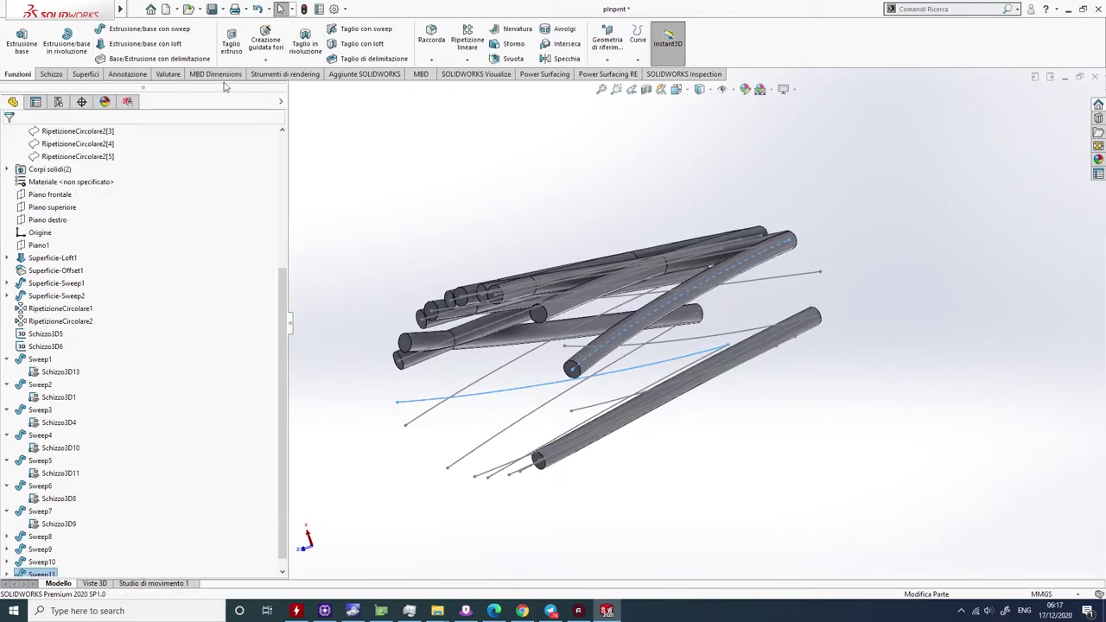
click(148, 28)
right_click(506, 184)
click(536, 207)
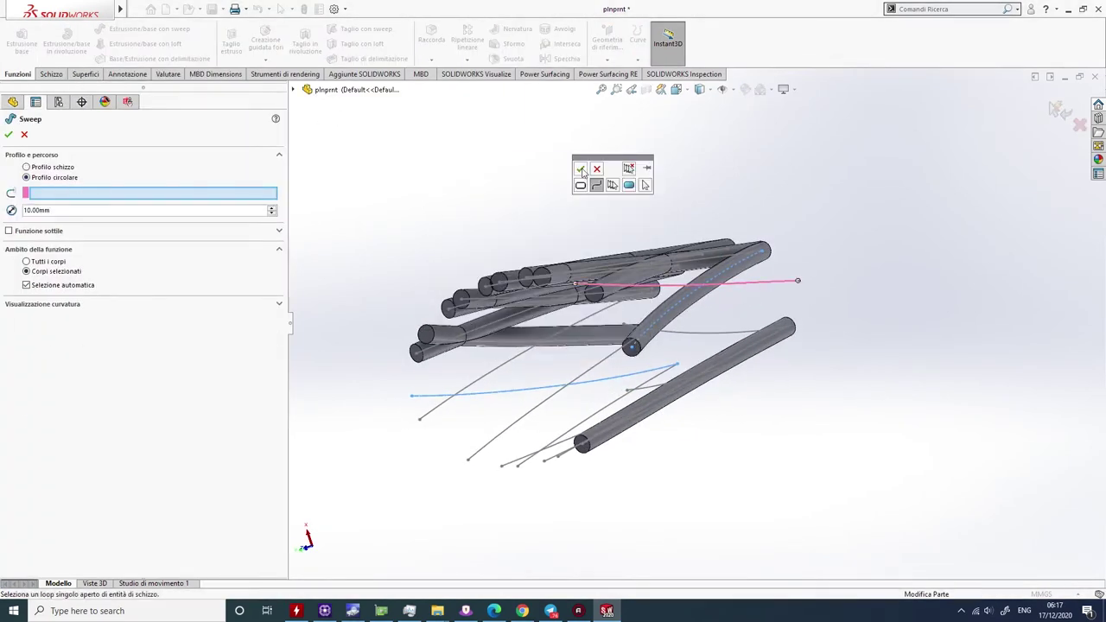
key(Return)
middle_drag(604, 302, 657, 285)
click(149, 29)
click(708, 315)
key(Return)
- Sweep round tubes along another two lattice curves
mouse_move(604, 302)
middle_down()
mouse_move(365, 155)
mouse_move(519, 259)
middle_up()
click(148, 29)
click(449, 141)
key(Return)
middle_drag(550, 313, 483, 389)
click(148, 28)
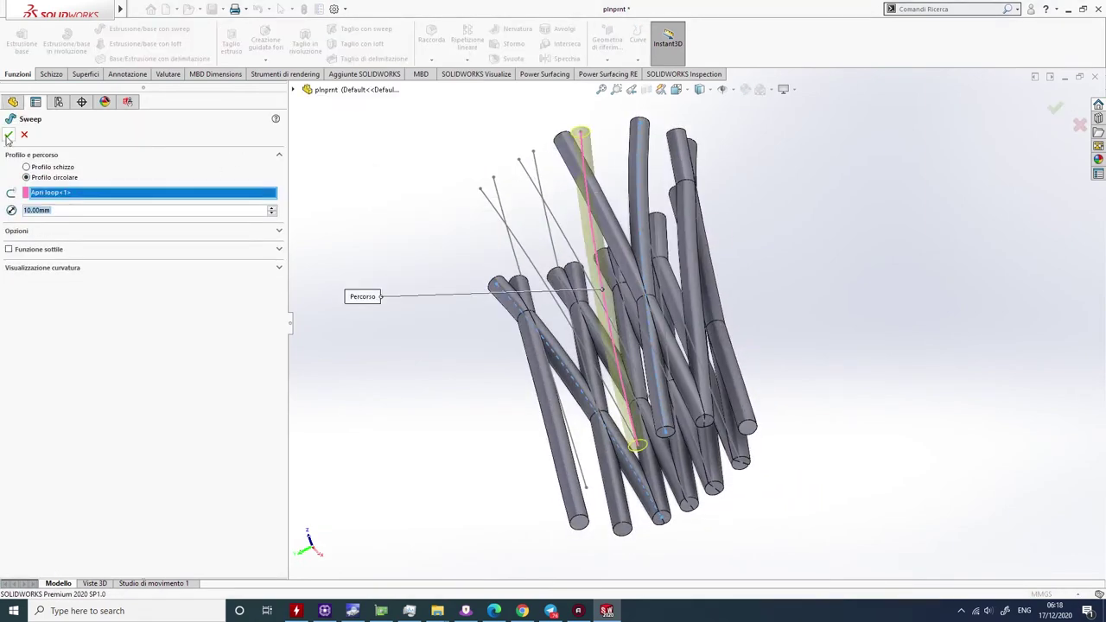
click(9, 134)
- Sweep two final tubes of this batch, bringing the lattice to Sweep12
click(148, 28)
click(521, 168)
key(Return)
click(149, 28)
right_click(374, 186)
click(370, 237)
key(Return)
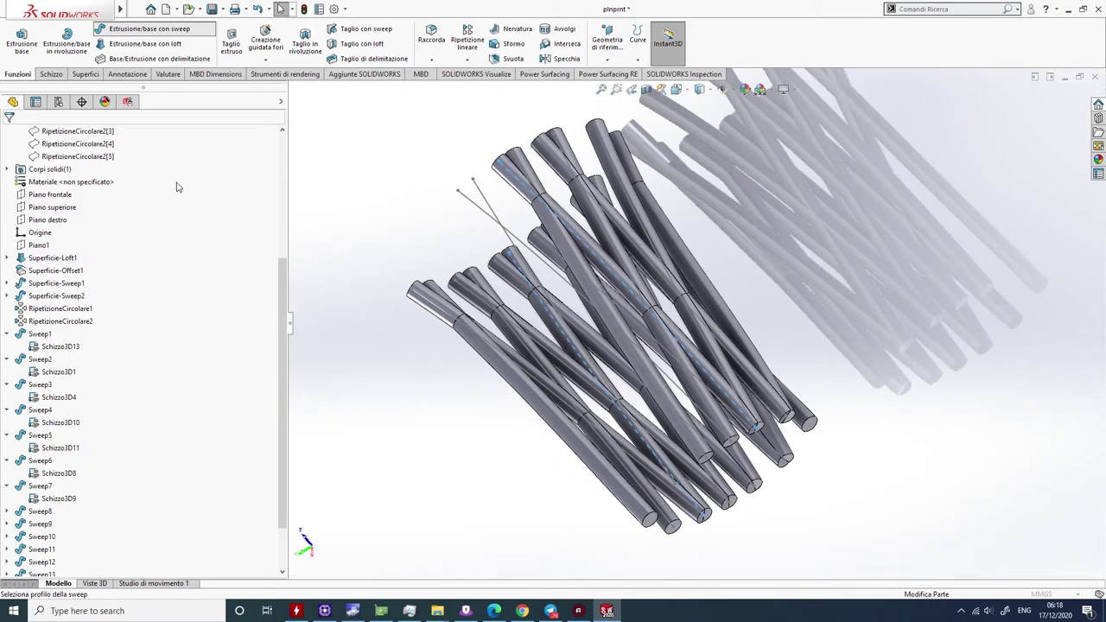
- Sweep round tubes along three more lattice curves
click(148, 29)
click(453, 204)
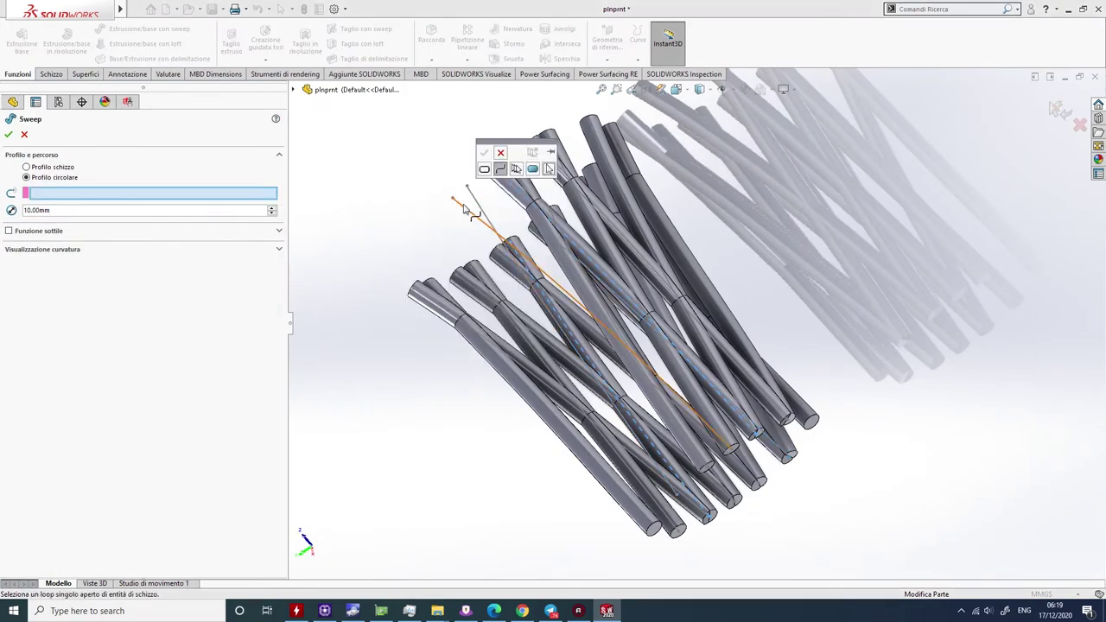
key(Return)
click(149, 29)
click(451, 196)
key(Return)
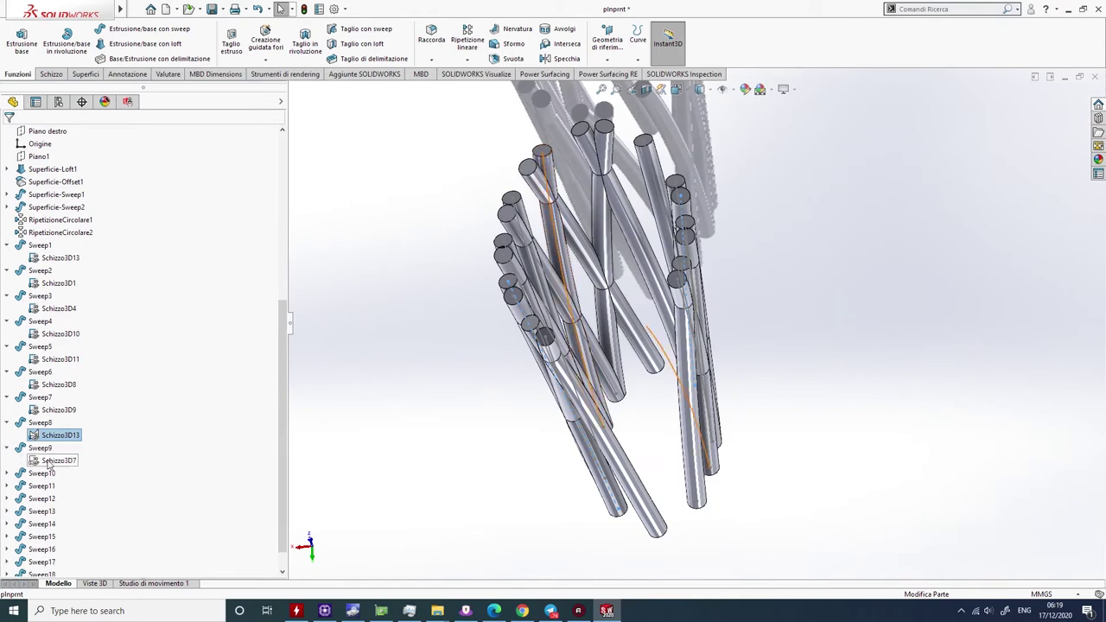
click(149, 29)
click(451, 195)
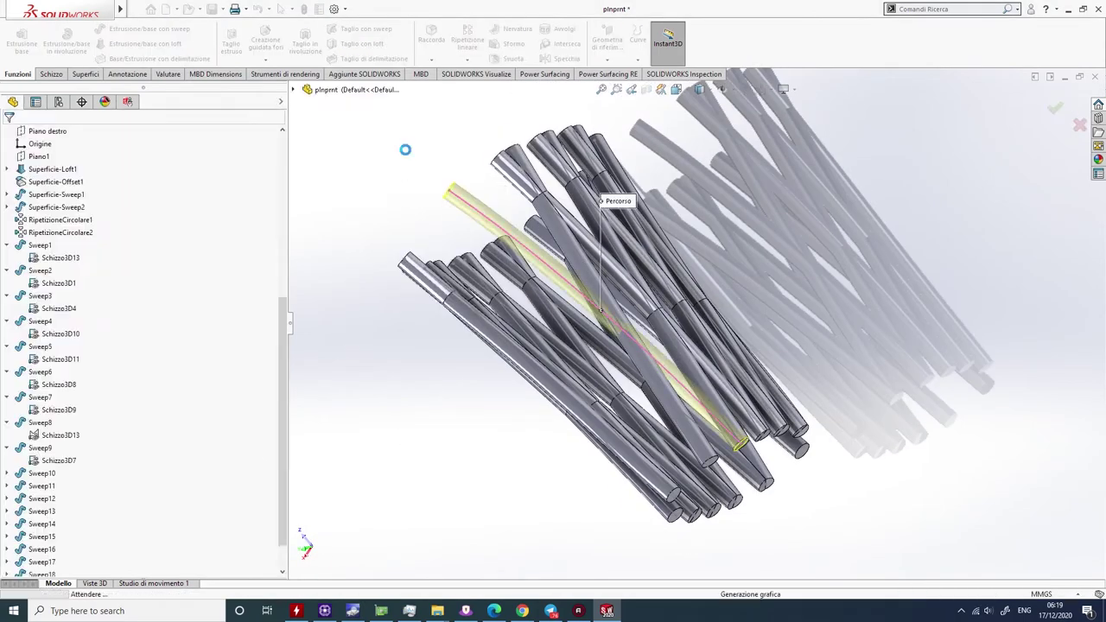
click(169, 116)
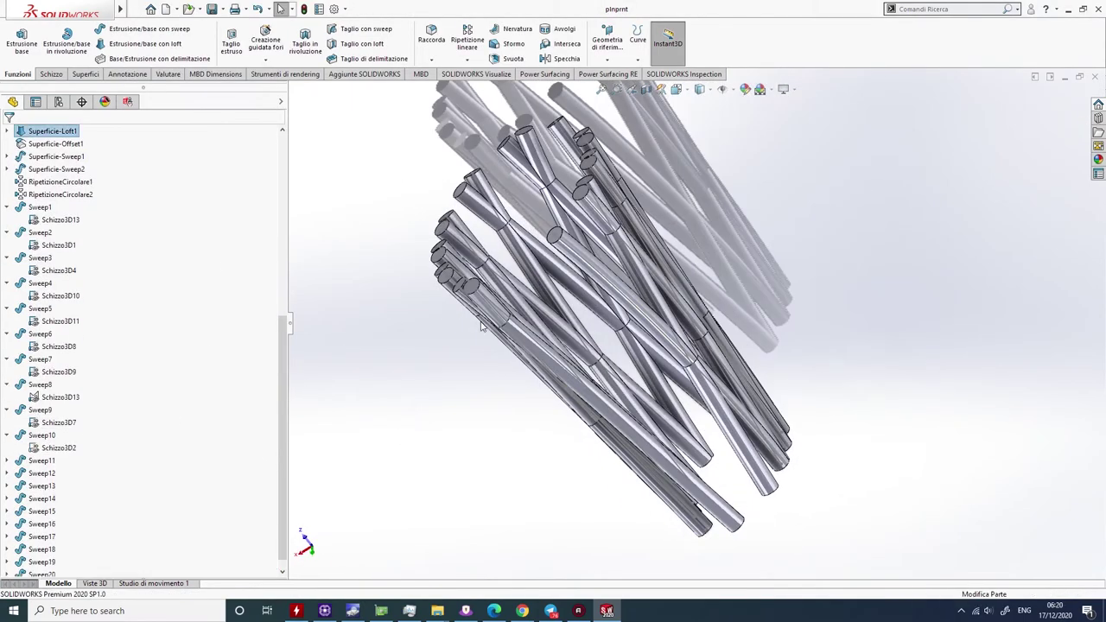
- Sweep the last three lattice tubes to complete the ring of crossing rods
click(148, 28)
click(453, 243)
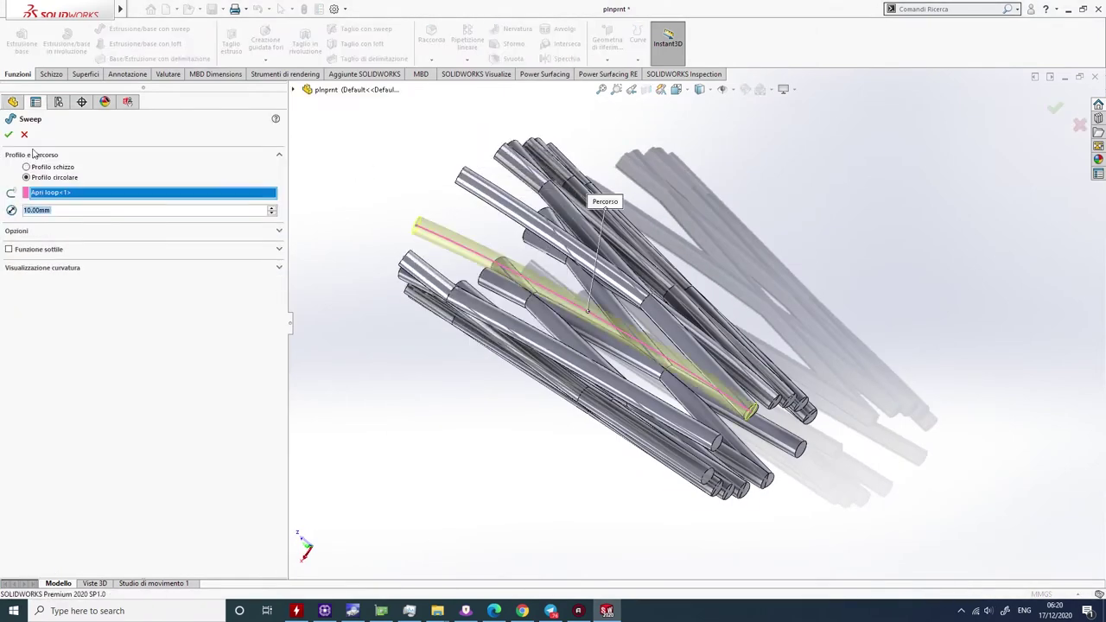
click(8, 134)
click(148, 29)
click(518, 211)
click(12, 131)
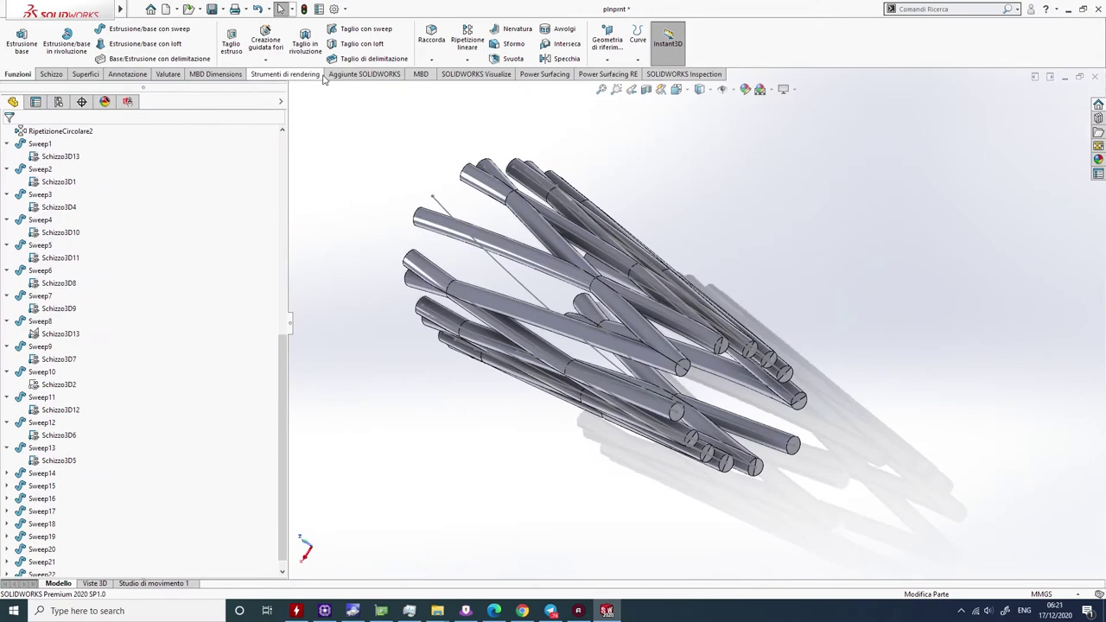
click(149, 28)
click(536, 316)
click(12, 131)
- Roll back the feature tree to review earlier tubes, then restore the full lattice
middle_drag(607, 102, 703, 309)
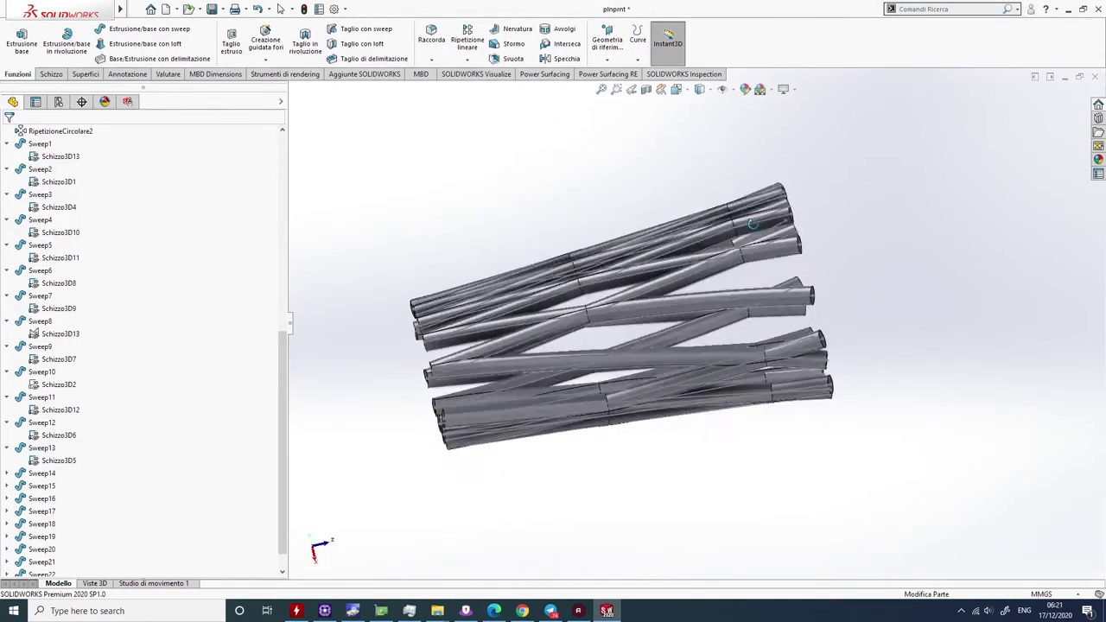
scroll(703, 309, down, 3)
scroll(31, 562, down, 1)
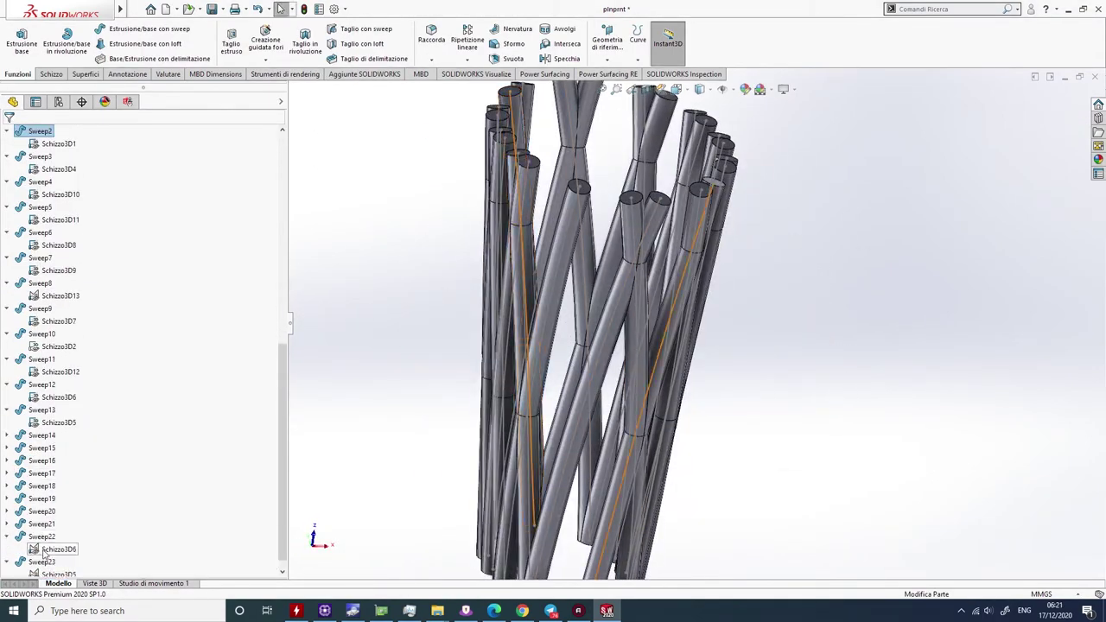
drag(30, 562, 47, 421)
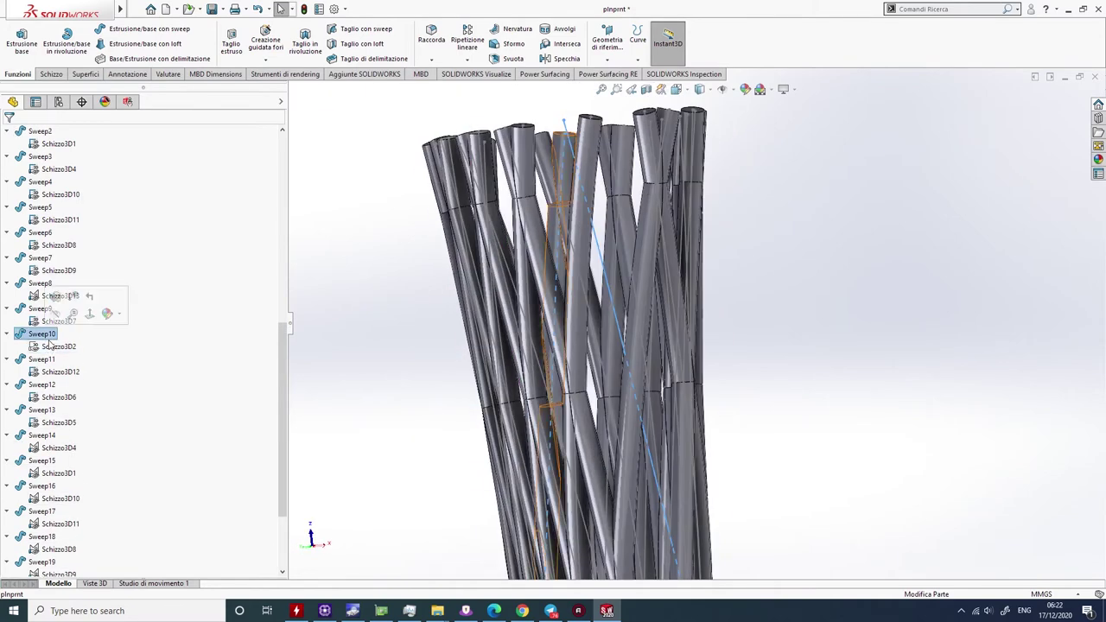
drag(49, 346, 430, 297)
middle_drag(429, 296, 411, 333)
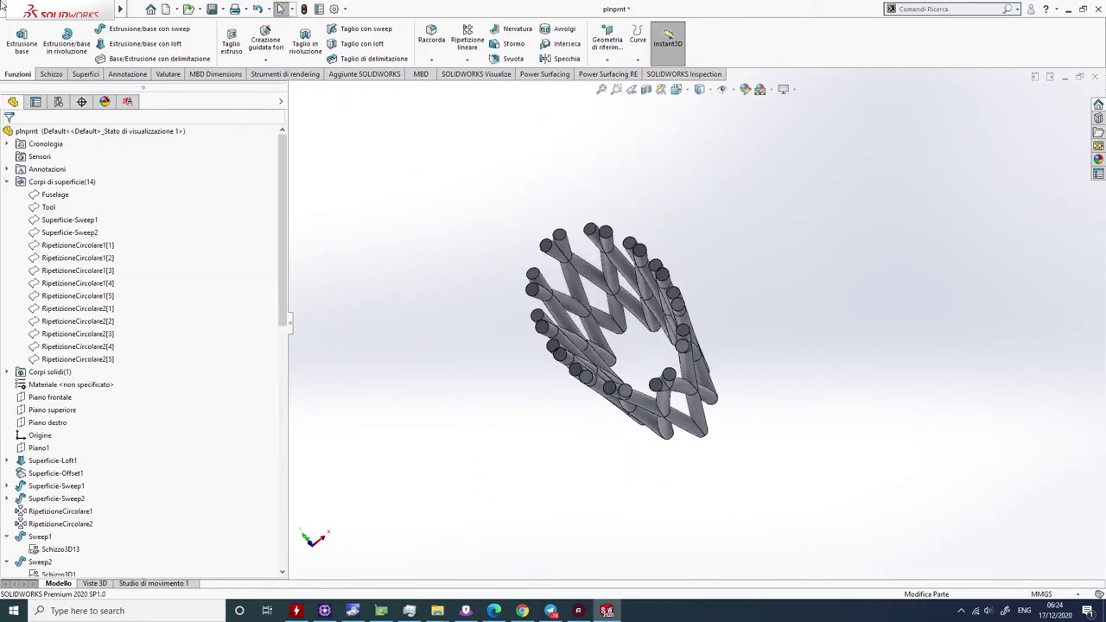
- Save the part, expand Corpi solidi and Corpi di superficie, and select the Tool body
click(136, 8)
click(153, 137)
click(10, 184)
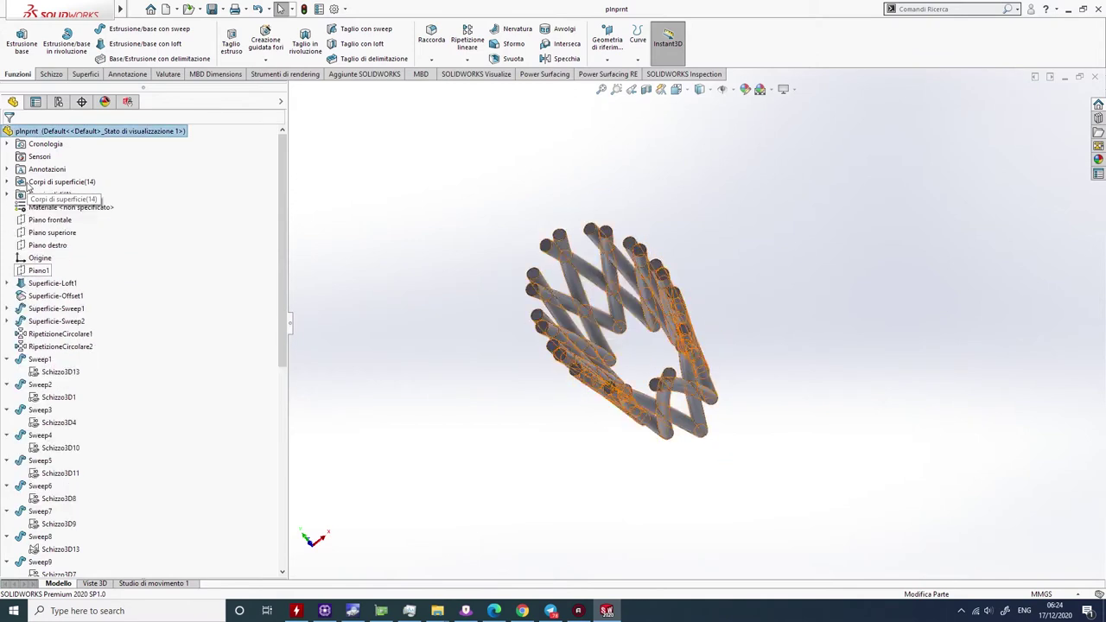
click(7, 195)
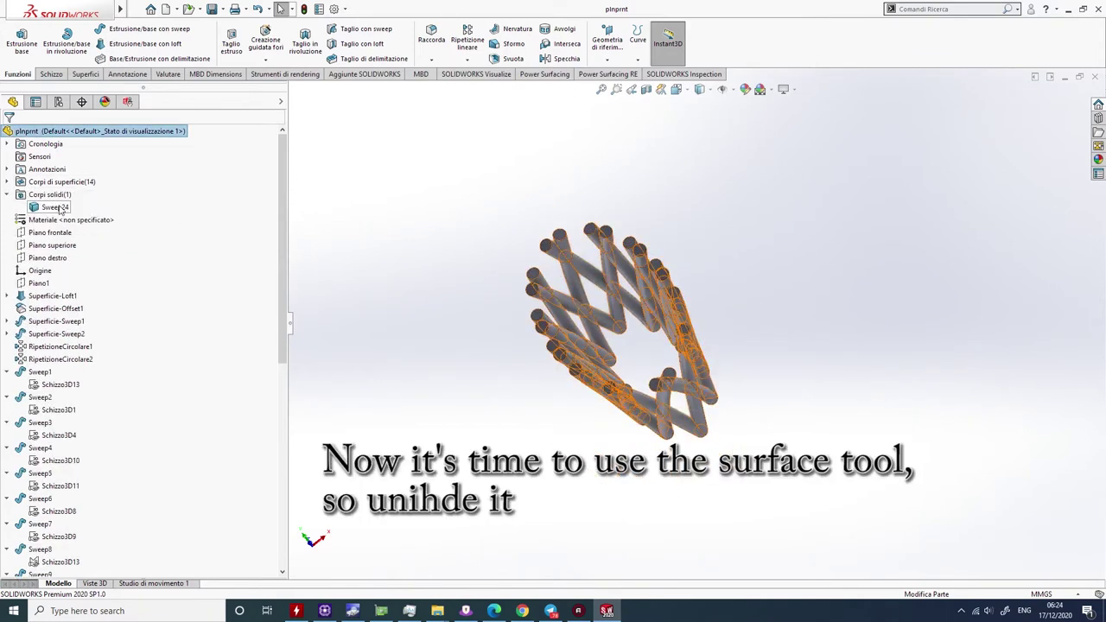
click(8, 182)
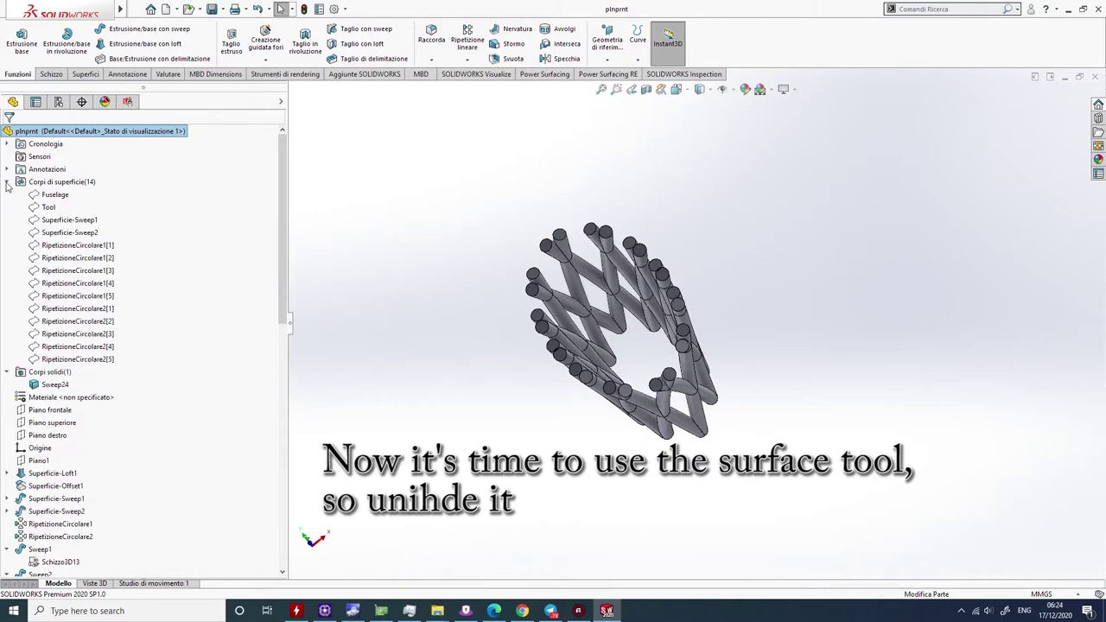
click(50, 208)
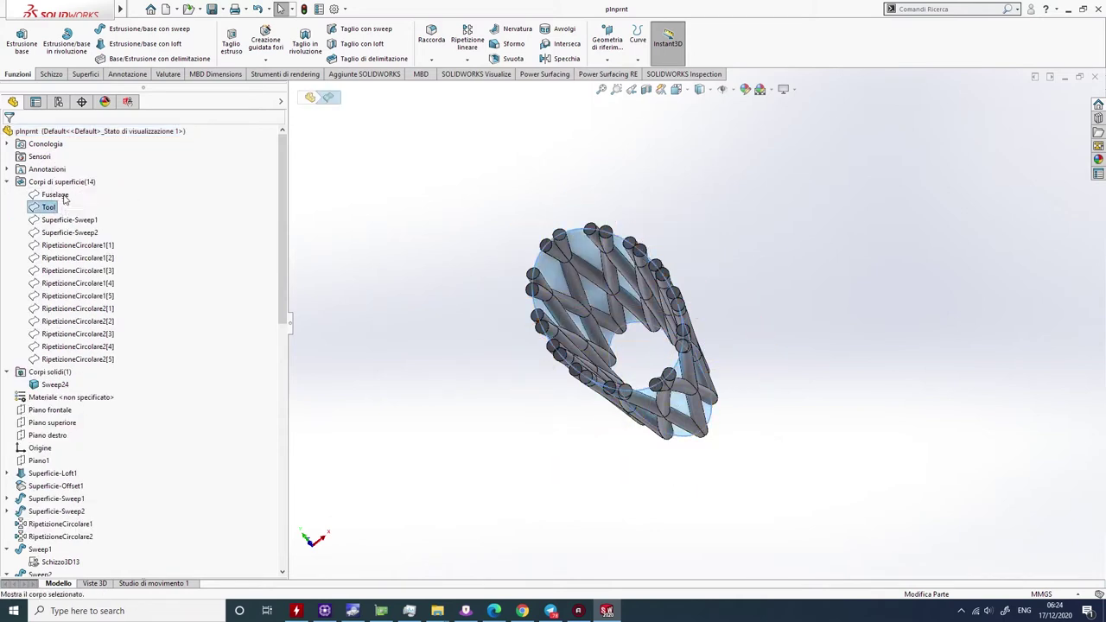
- Show the Tool surface, view the lattice's open top, and select Superficie-Offset1
mouse_move(407, 180)
middle_down()
mouse_move(511, 90)
mouse_move(450, 171)
middle_up()
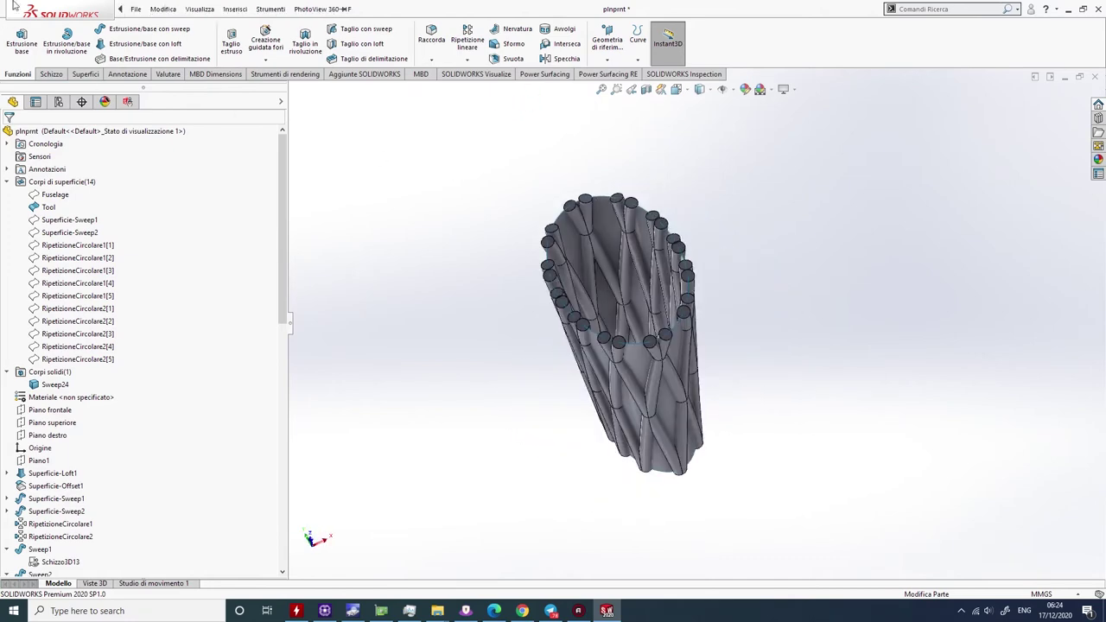
click(183, 7)
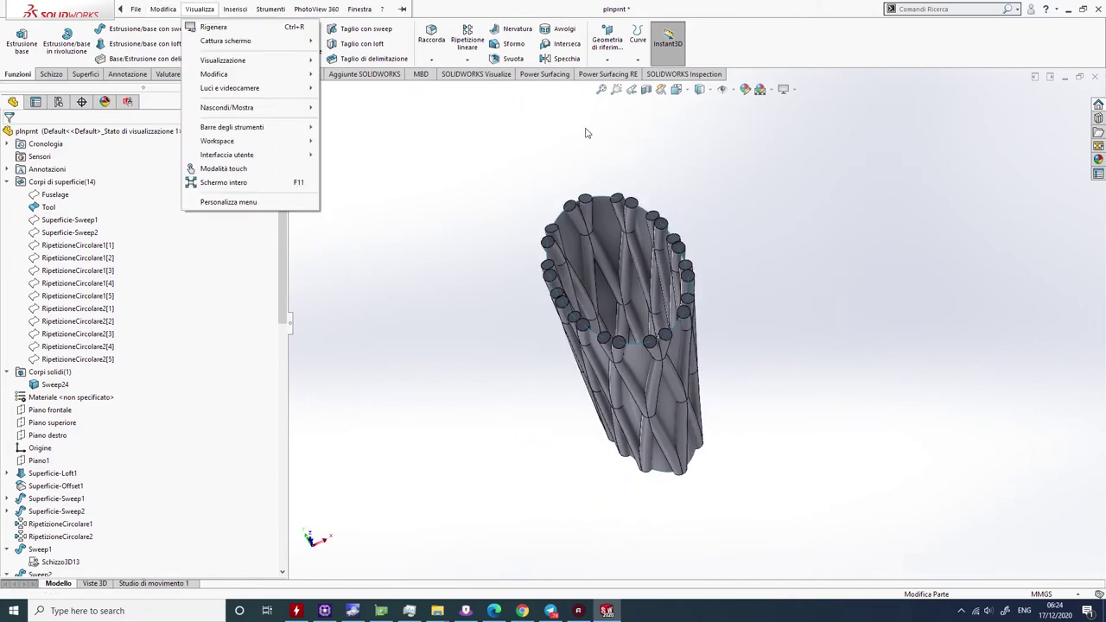
middle_drag(627, 171, 734, 129)
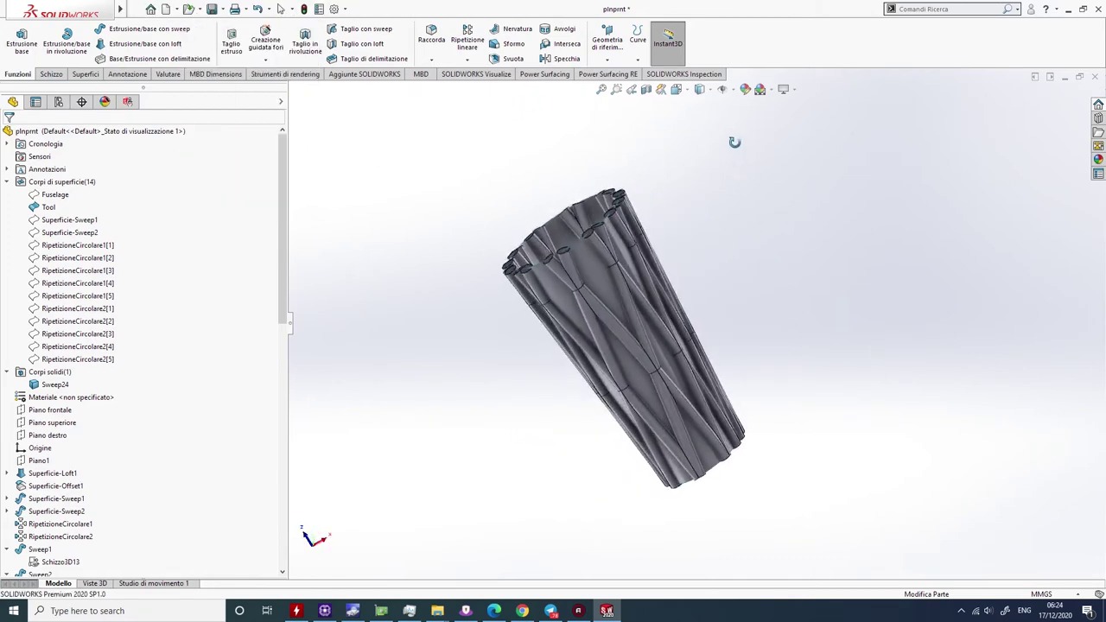
scroll(563, 210, down, 3)
scroll(581, 224, down, 3)
mouse_move(643, 261)
middle_down()
mouse_move(700, 284)
mouse_move(622, 292)
mouse_move(676, 290)
middle_up()
scroll(675, 290, up, 2)
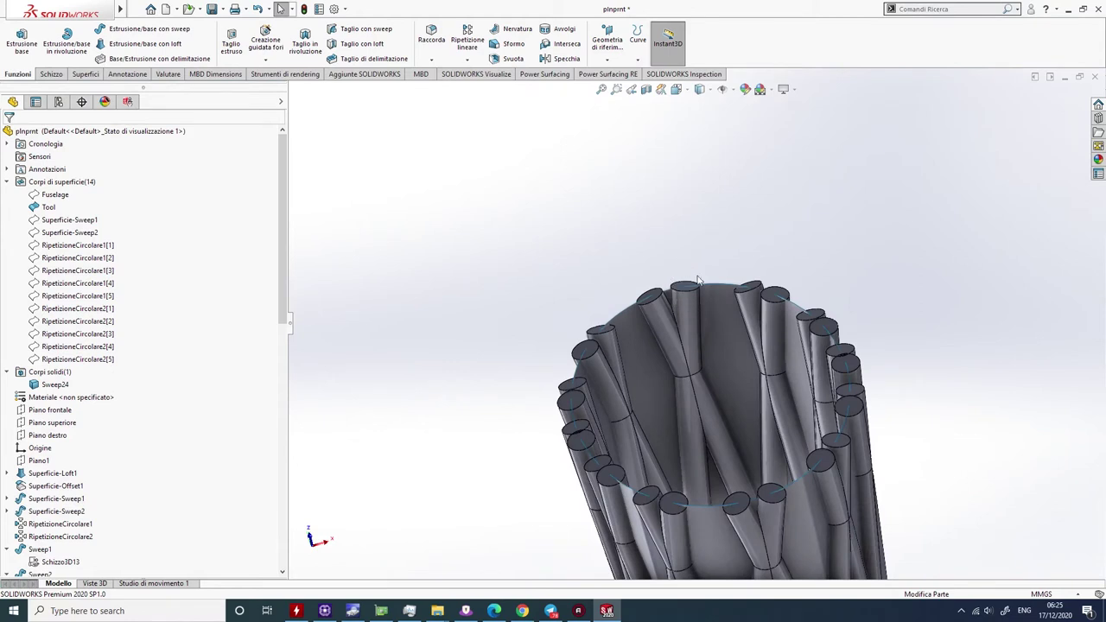
click(710, 291)
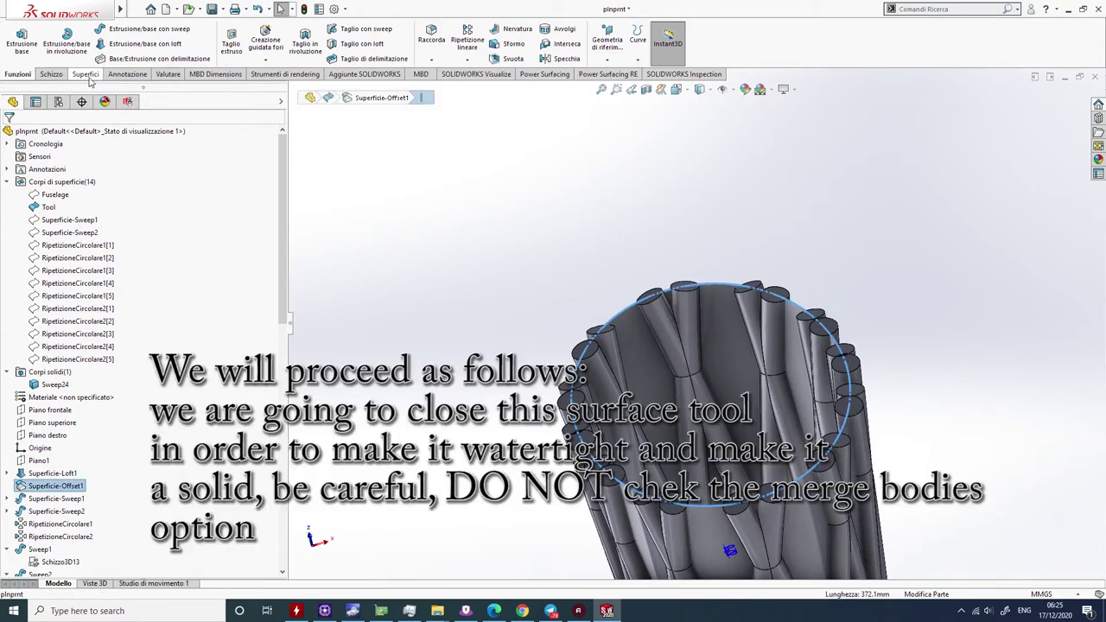
- Cap both circular rims of the Tool surface with Superficie-riempita1 and Superficie-riempita2
click(57, 77)
click(85, 75)
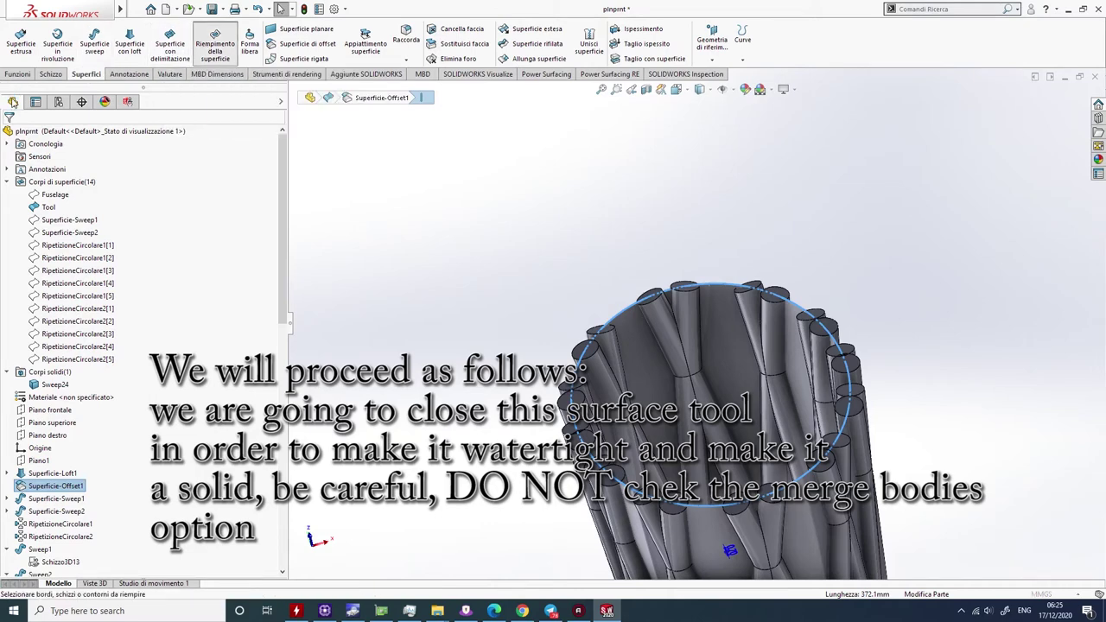
click(9, 135)
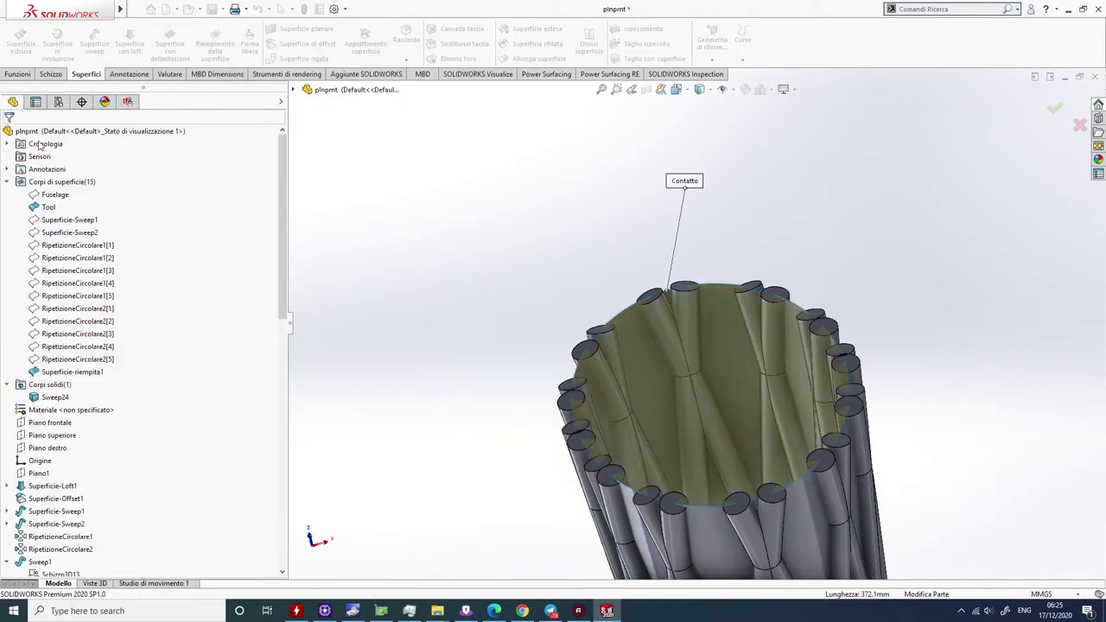
mouse_move(626, 354)
middle_down()
mouse_move(597, 208)
mouse_move(716, 273)
mouse_move(721, 386)
middle_up()
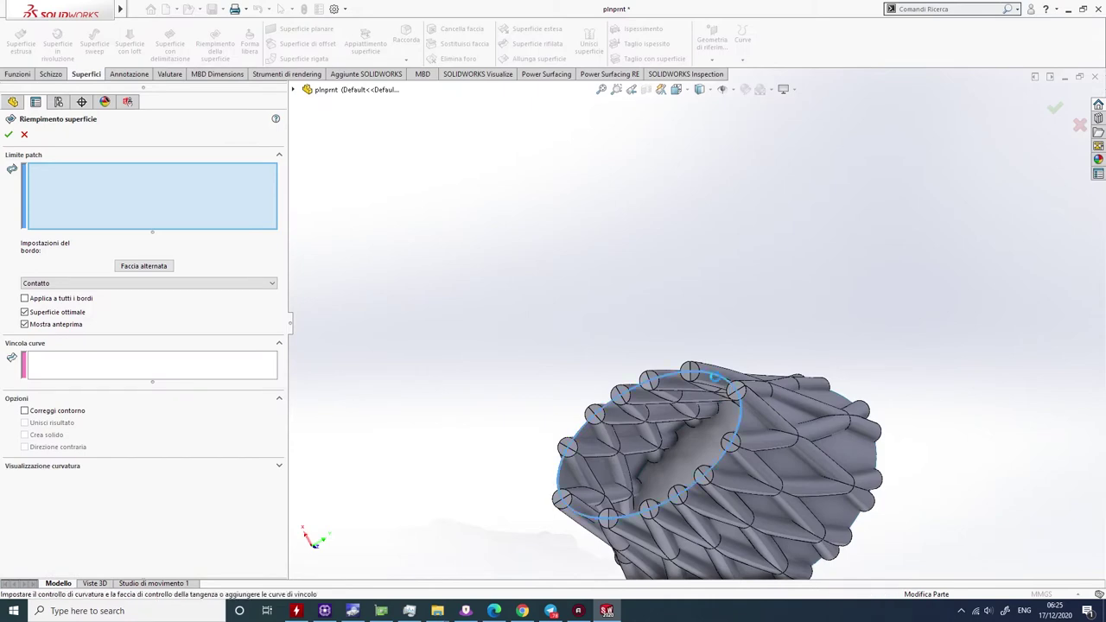
click(717, 377)
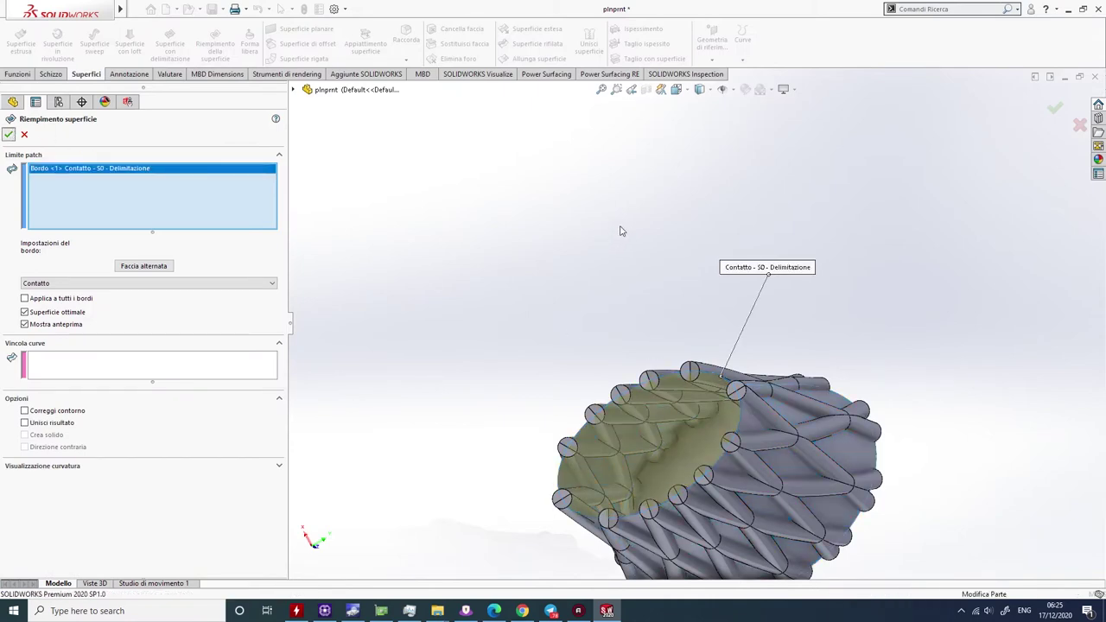
key(Return)
middle_drag(604, 219, 777, 237)
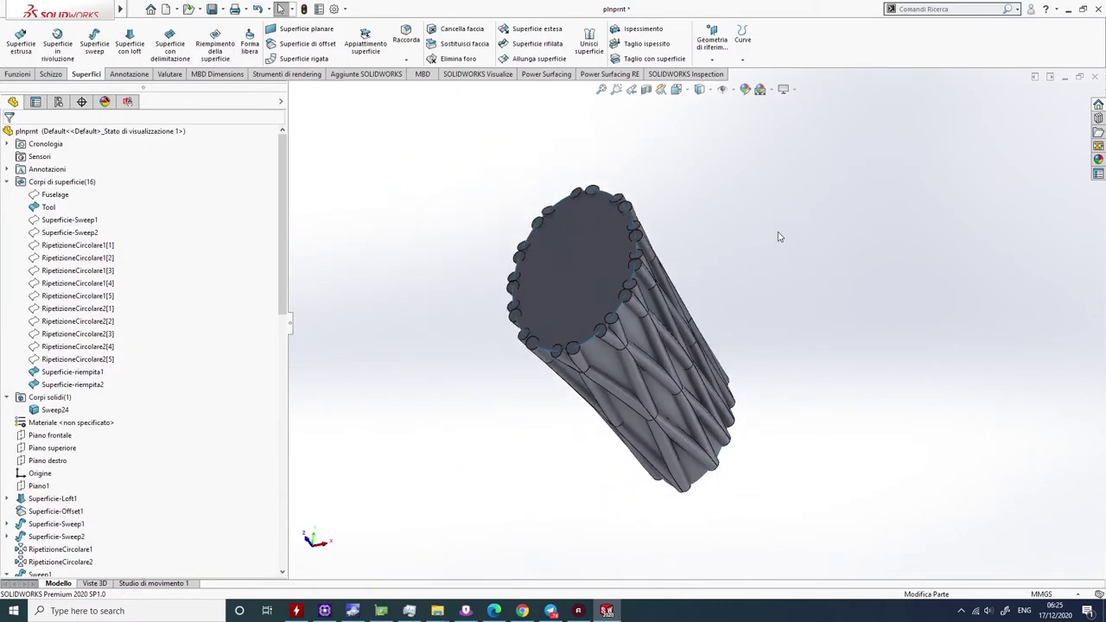
- Knit Tool, Superficie-riempita1 and Superficie-riempita2 into a solid with Crea solido enabled
click(589, 41)
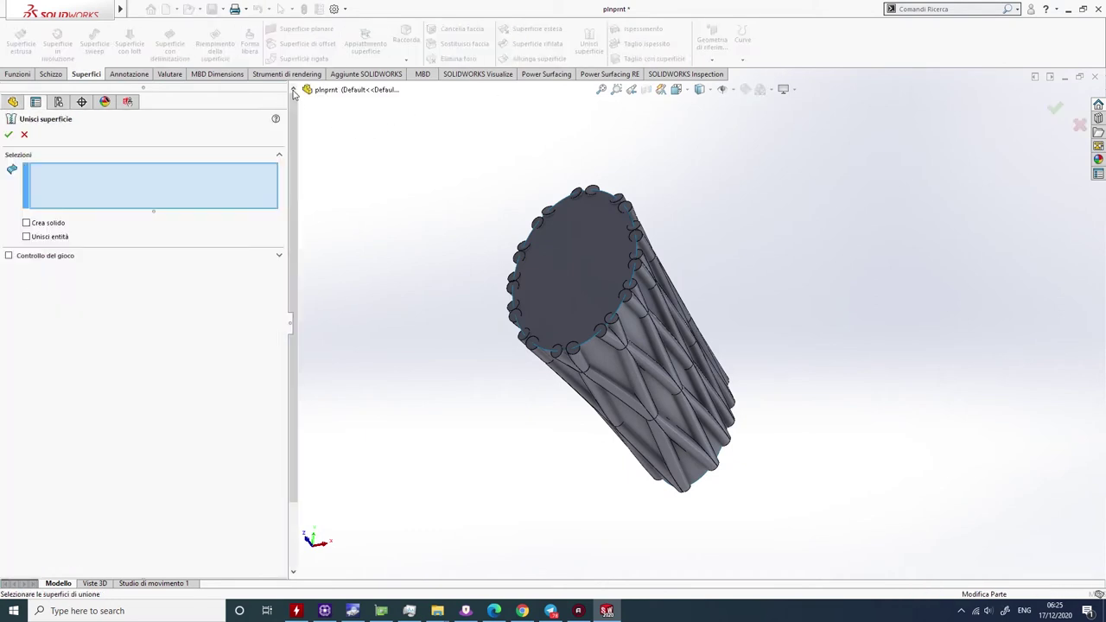
click(294, 90)
click(348, 167)
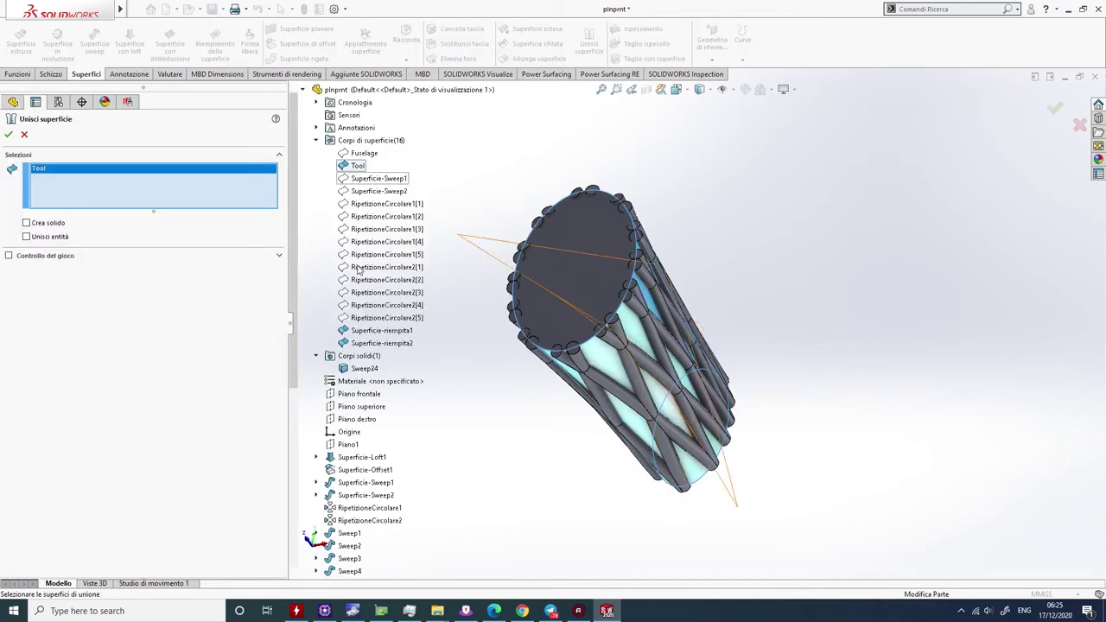
click(365, 334)
click(368, 344)
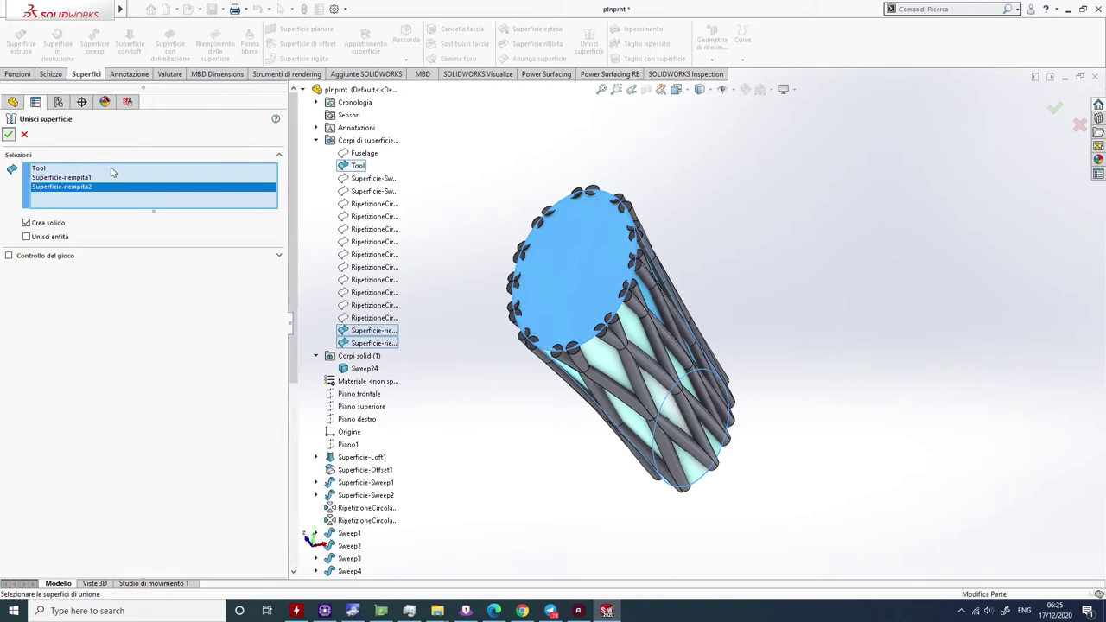
key(Return)
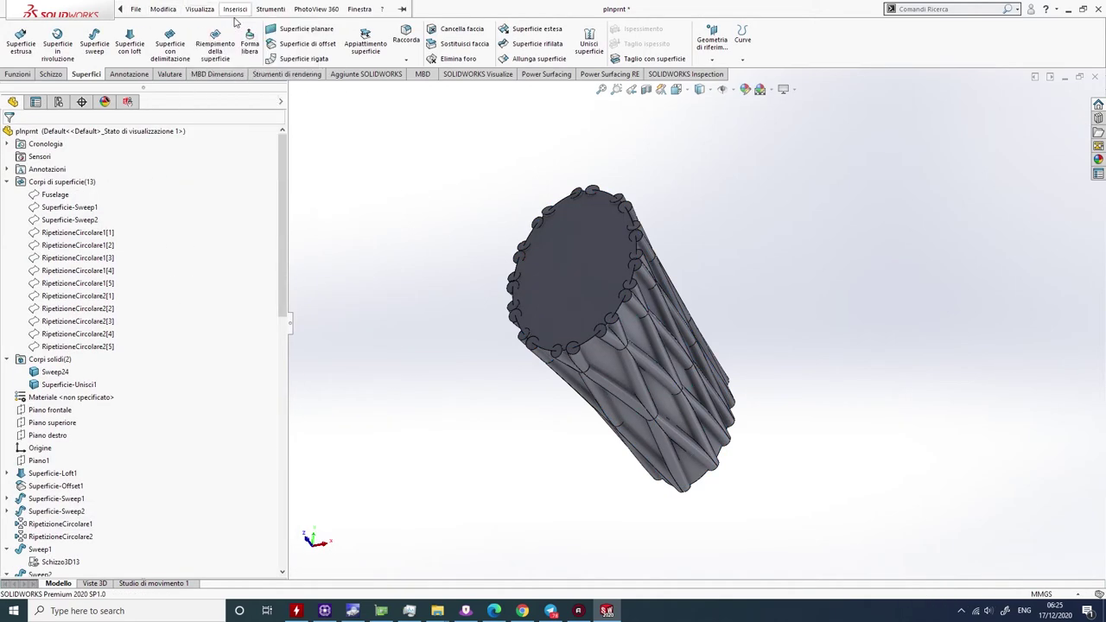
- Combine Sweep24 and Superficie-Unisci1 using Comune to create Abbina1
click(234, 9)
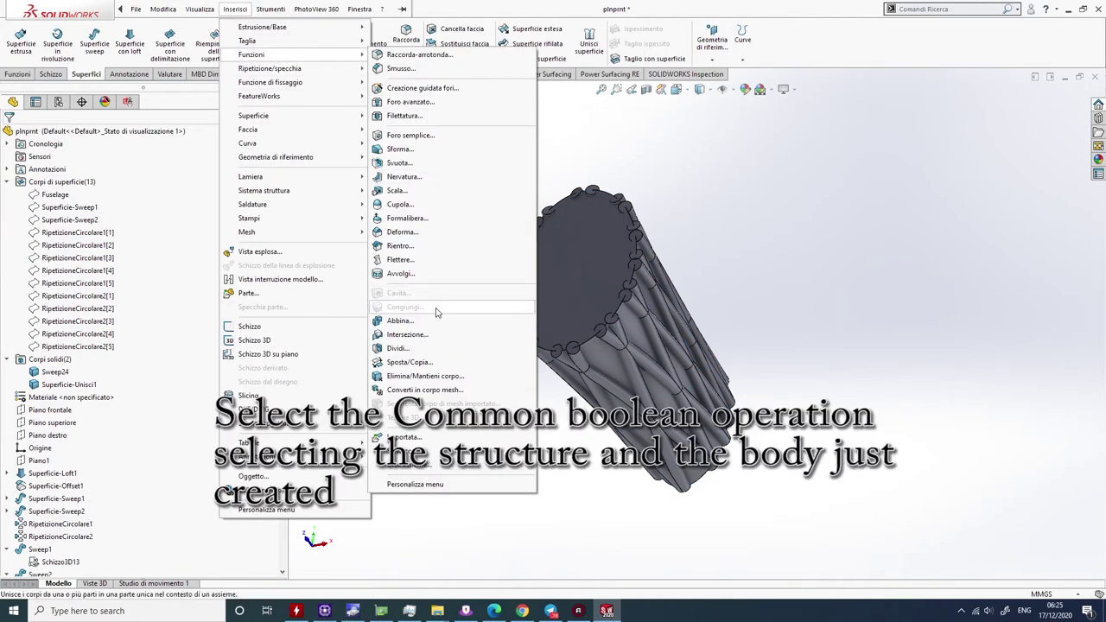
click(400, 321)
click(42, 189)
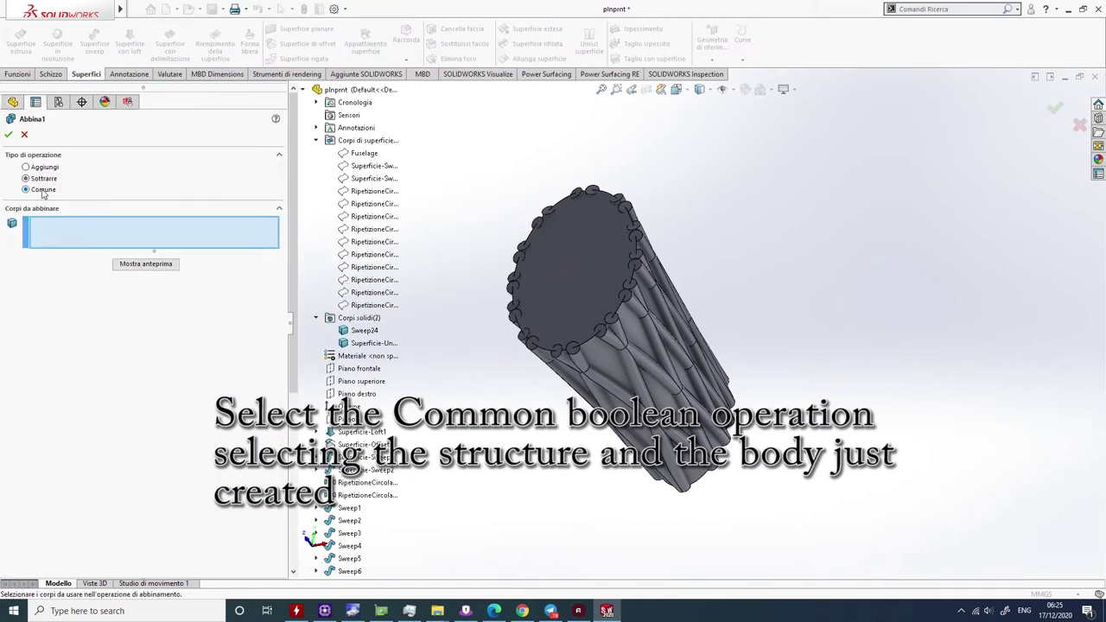
click(363, 330)
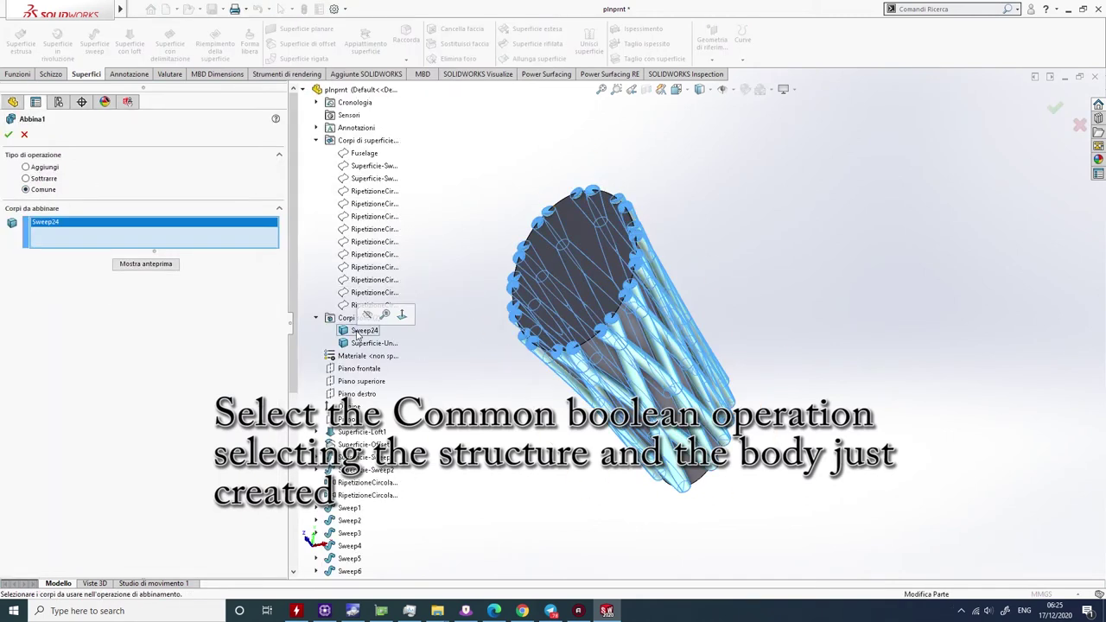
click(365, 345)
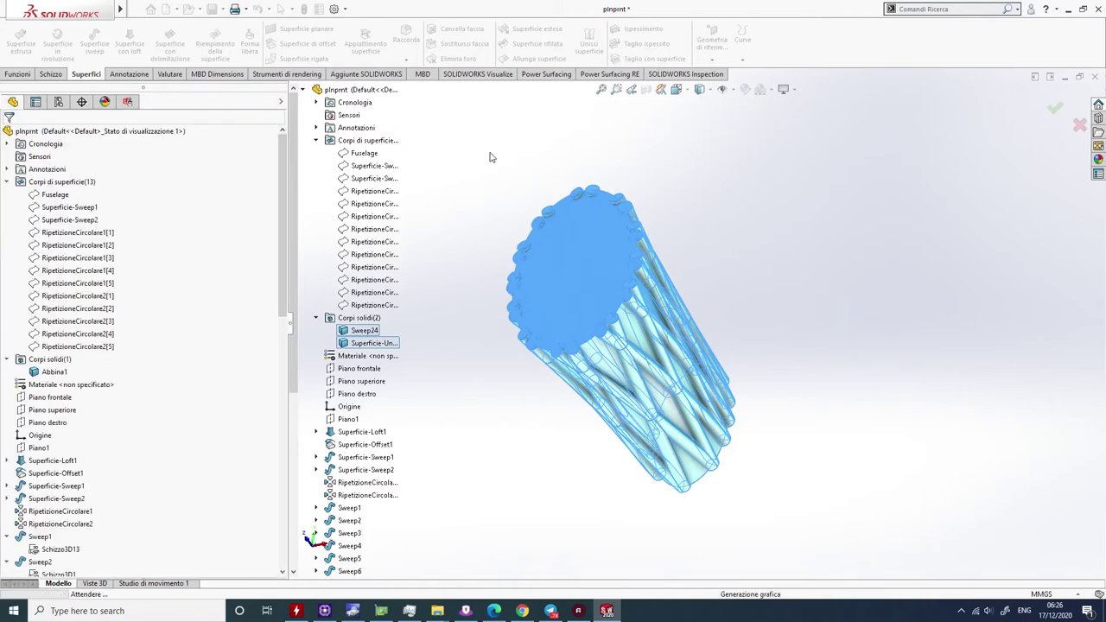
mouse_move(756, 224)
middle_down()
mouse_move(804, 314)
mouse_move(605, 195)
middle_up()
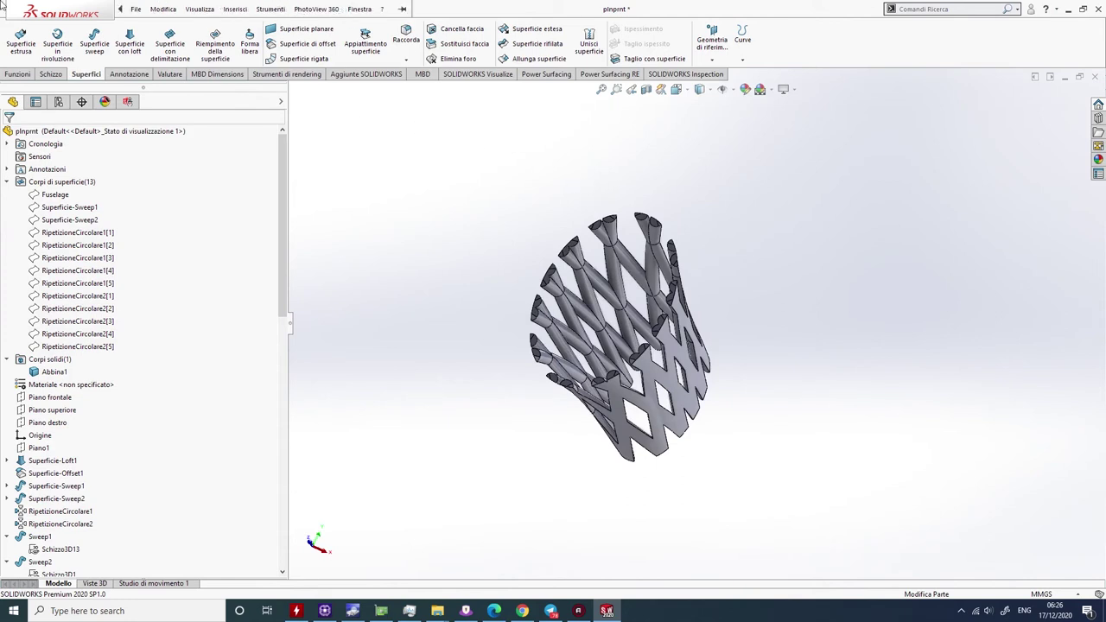
- Save the part and make a 0.00 mm offset surface copy of all trimmed lattice faces
click(138, 9)
click(153, 135)
middle_drag(573, 297, 579, 240)
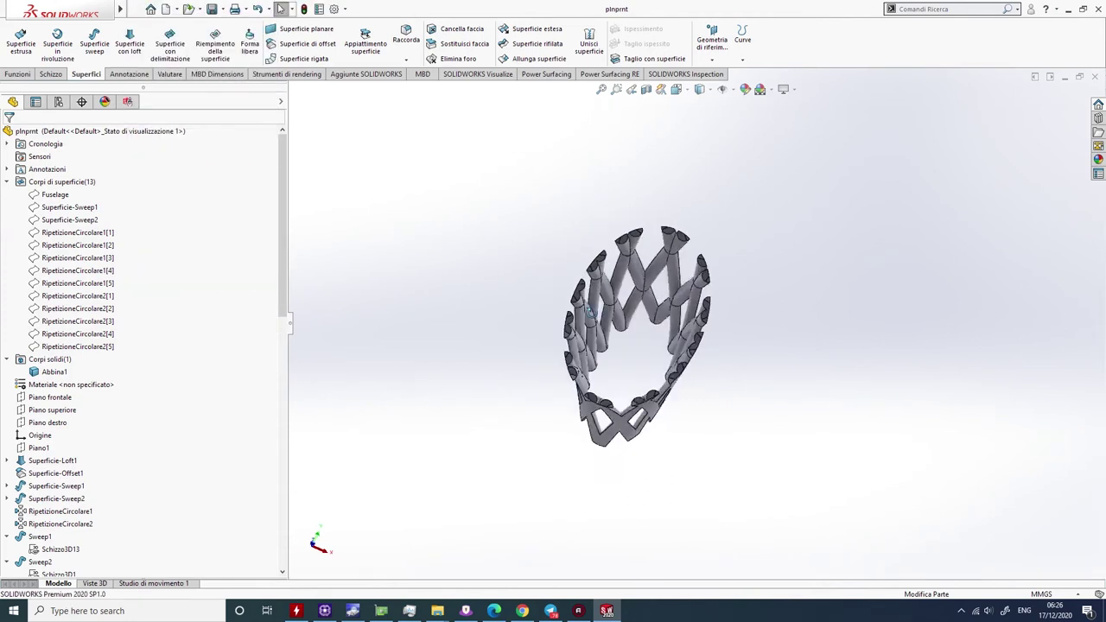
scroll(578, 239, down, 5)
click(577, 240)
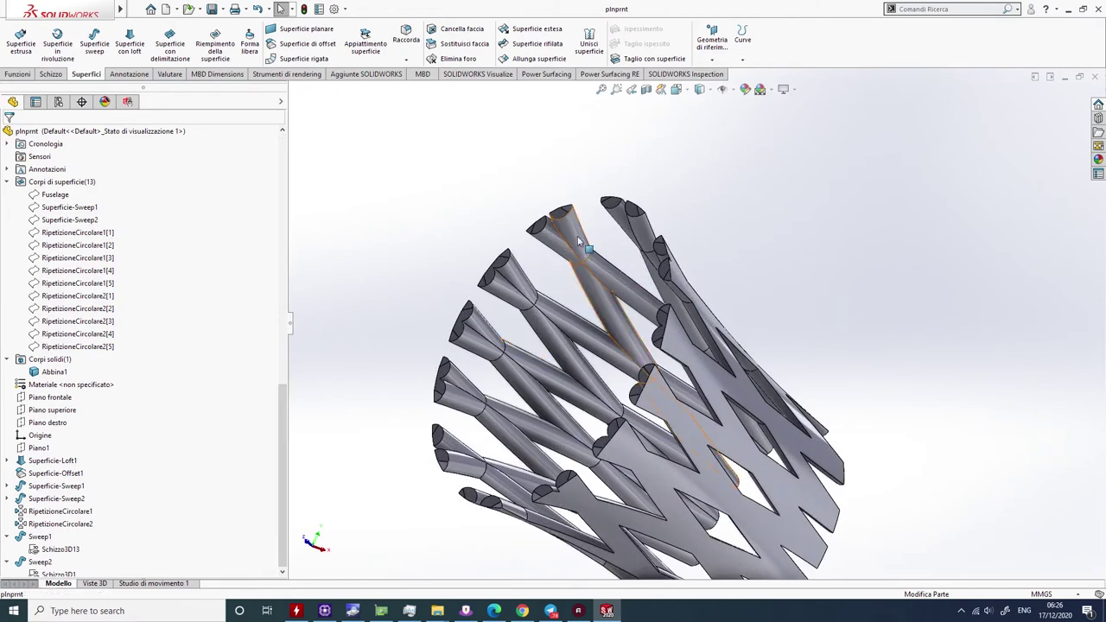
middle_drag(646, 289, 701, 229)
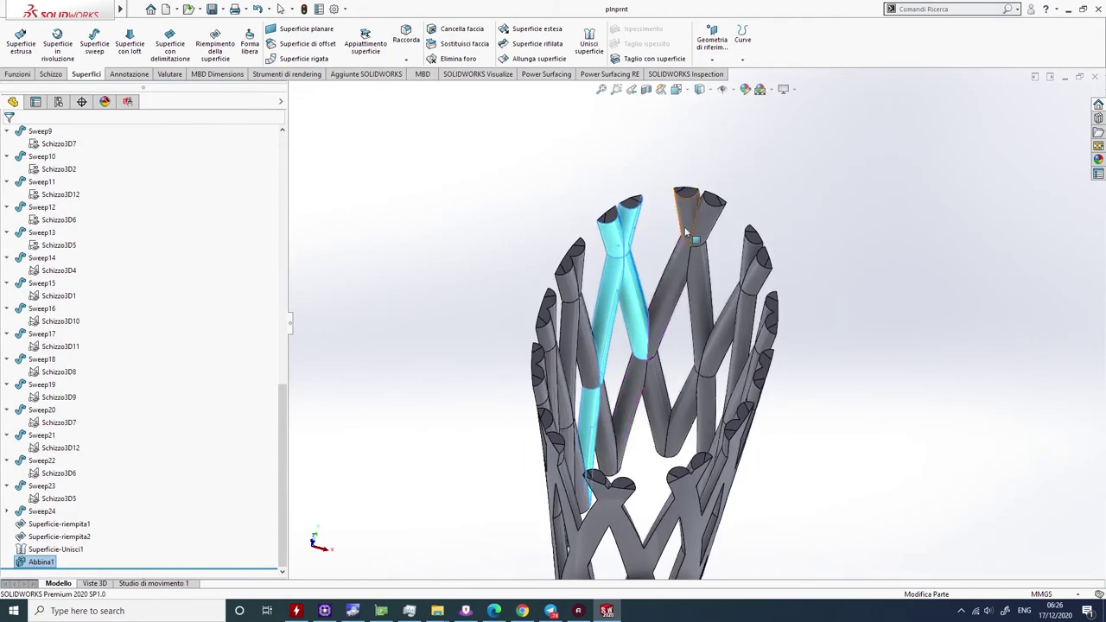
ctrl+click(672, 279)
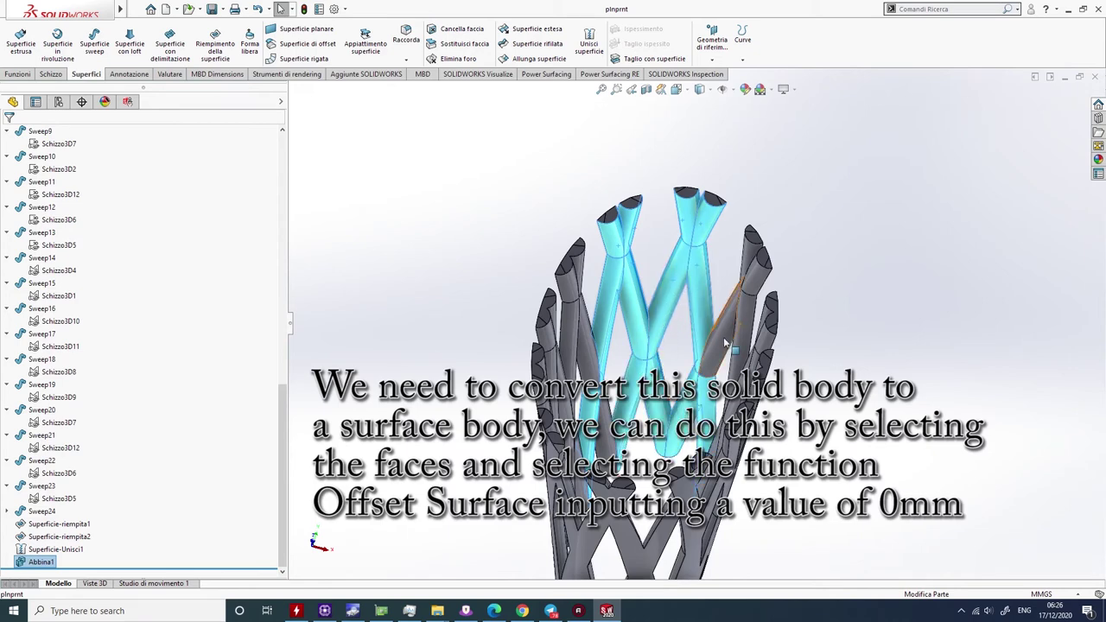
mouse_move(823, 254)
middle_down()
mouse_move(508, 380)
mouse_move(654, 536)
mouse_move(374, 494)
mouse_move(719, 237)
mouse_move(336, 84)
middle_up()
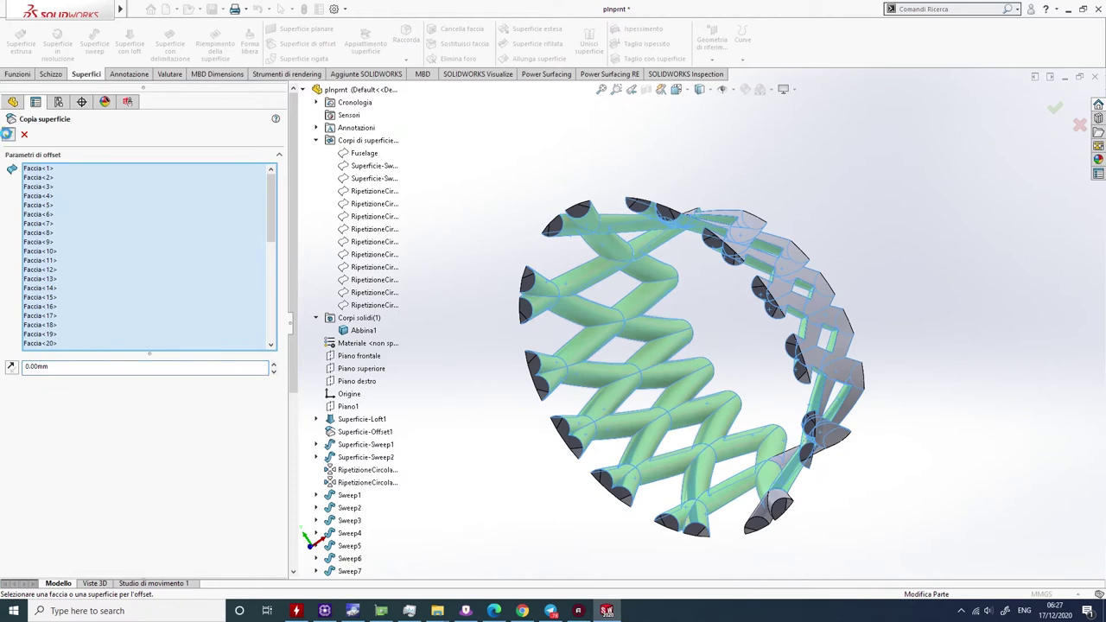
key(Return)
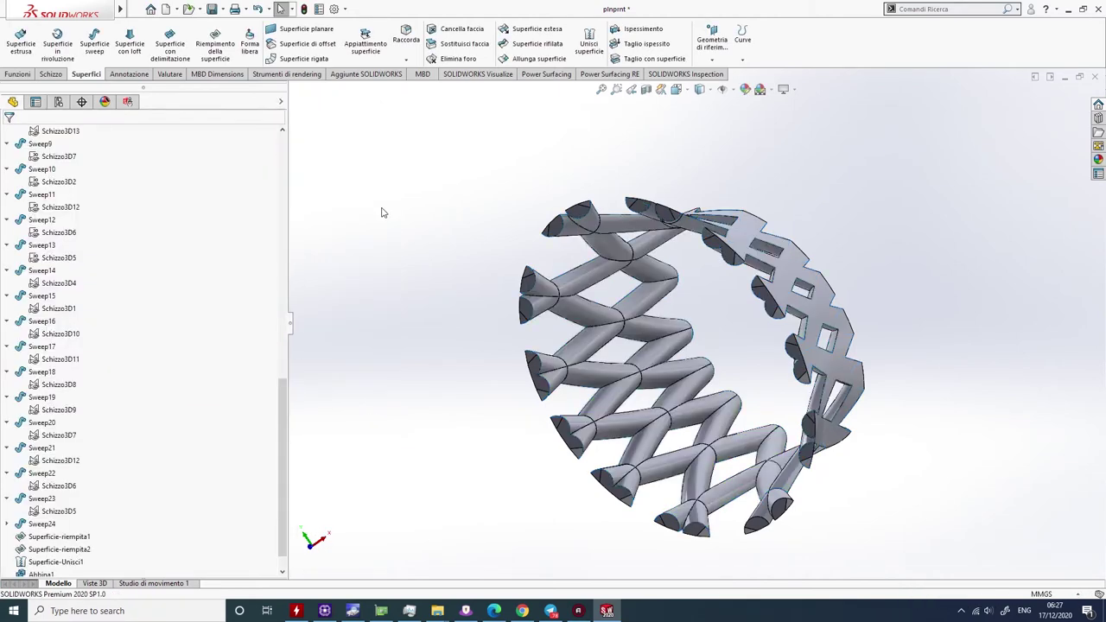
- Delete the Abbina1 solid body with Elimina/Mantieni corpo
scroll(57, 211, up, 4)
scroll(48, 216, up, 4)
scroll(38, 221, up, 4)
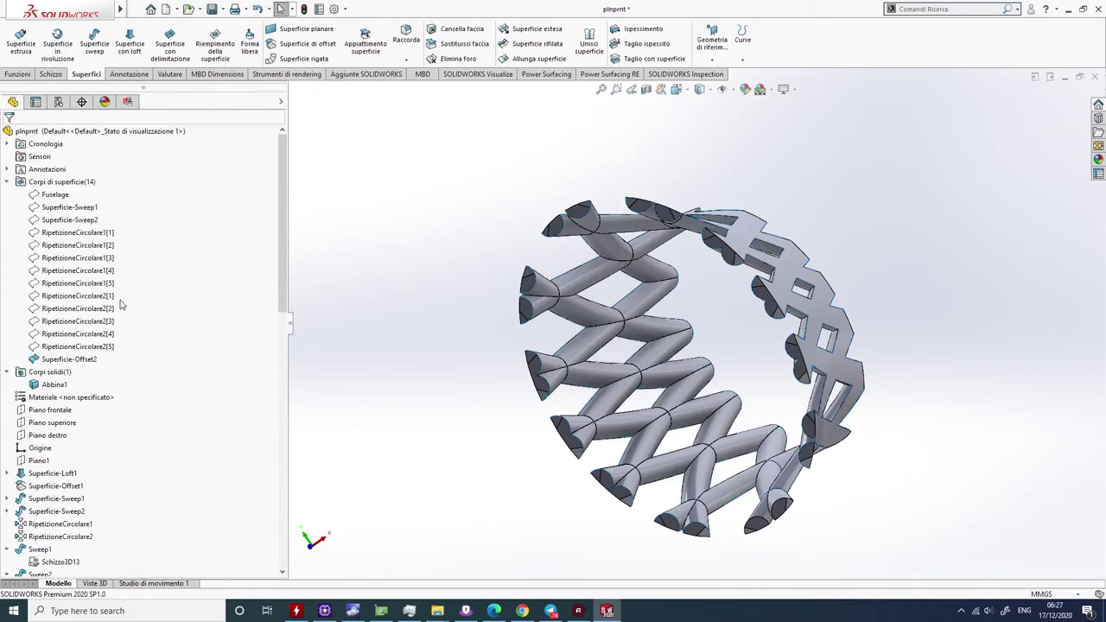
click(53, 385)
right_click(54, 387)
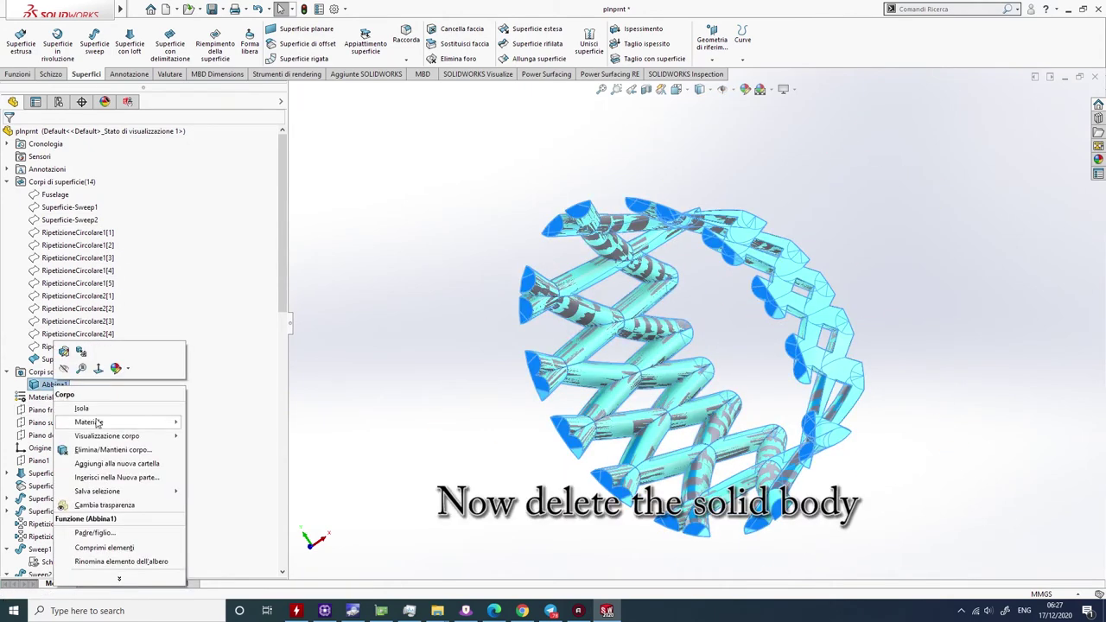
click(102, 450)
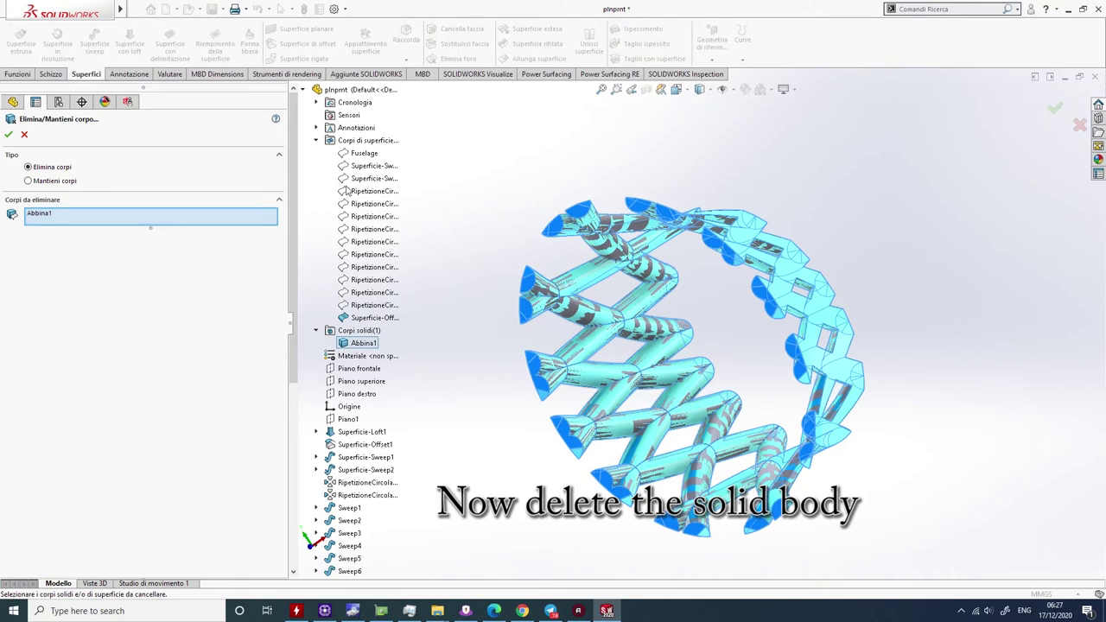
click(8, 134)
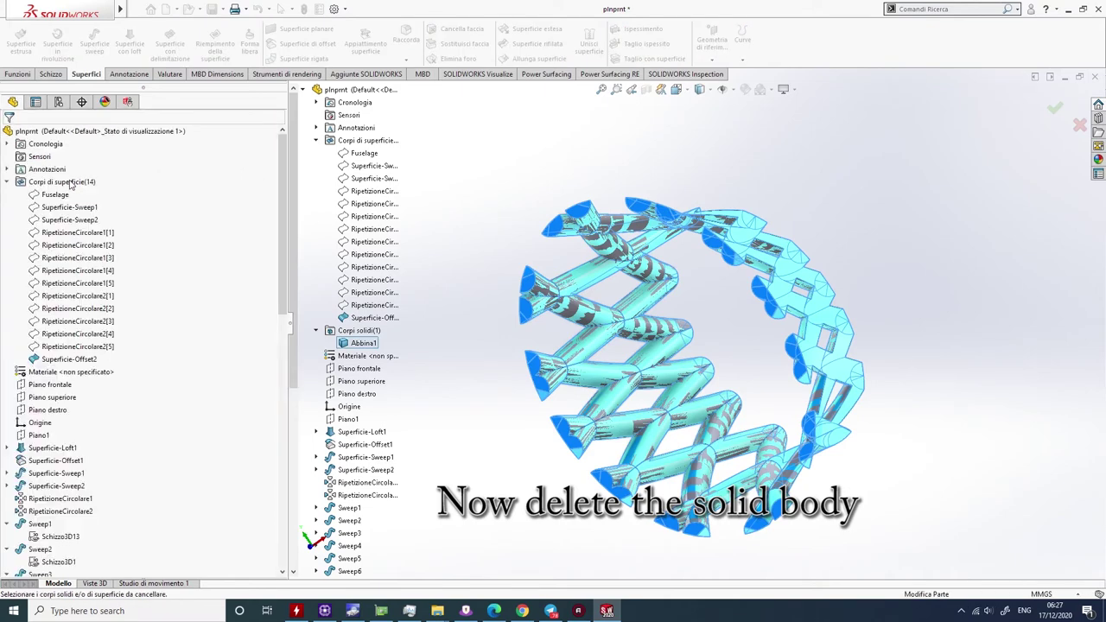
mouse_move(449, 172)
middle_down()
mouse_move(444, 259)
mouse_move(460, 152)
middle_up()
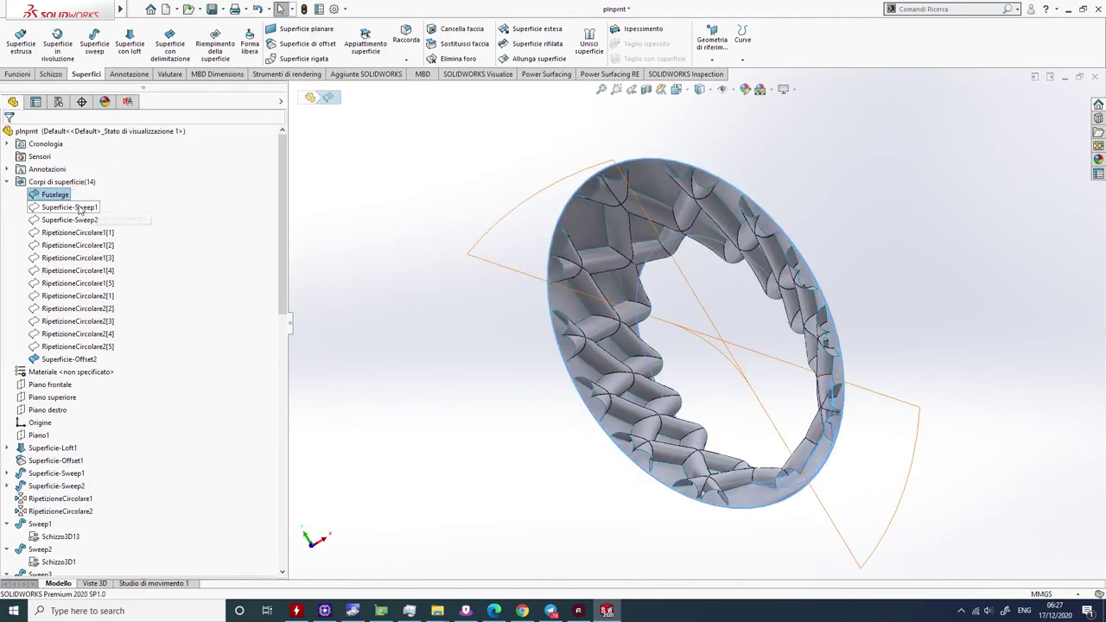
- Select Superficie-Sweep1, Superficie-Sweep2 and all ten RipetizioneCircolare1/2 surface bodies
click(69, 207)
ctrl+click(67, 219)
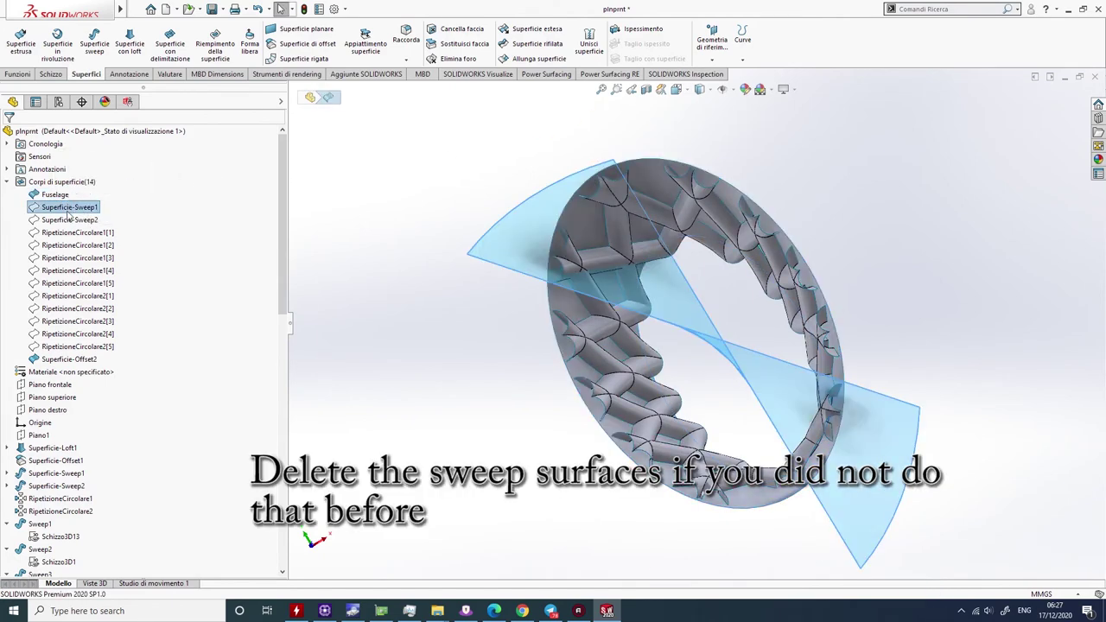
ctrl+click(65, 232)
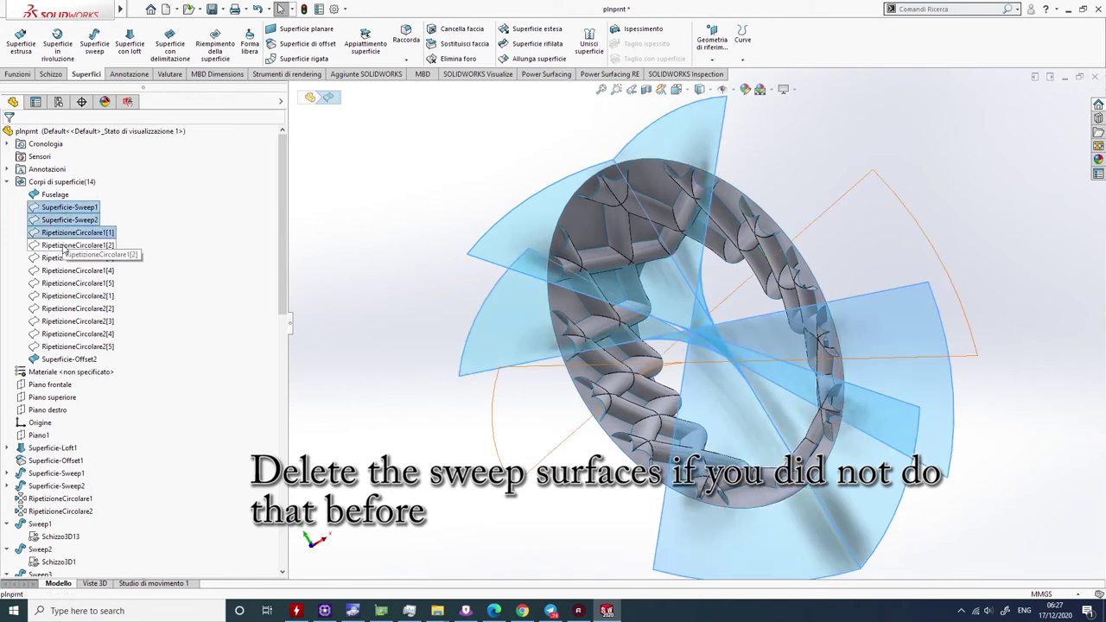
ctrl+click(63, 246)
ctrl+click(64, 270)
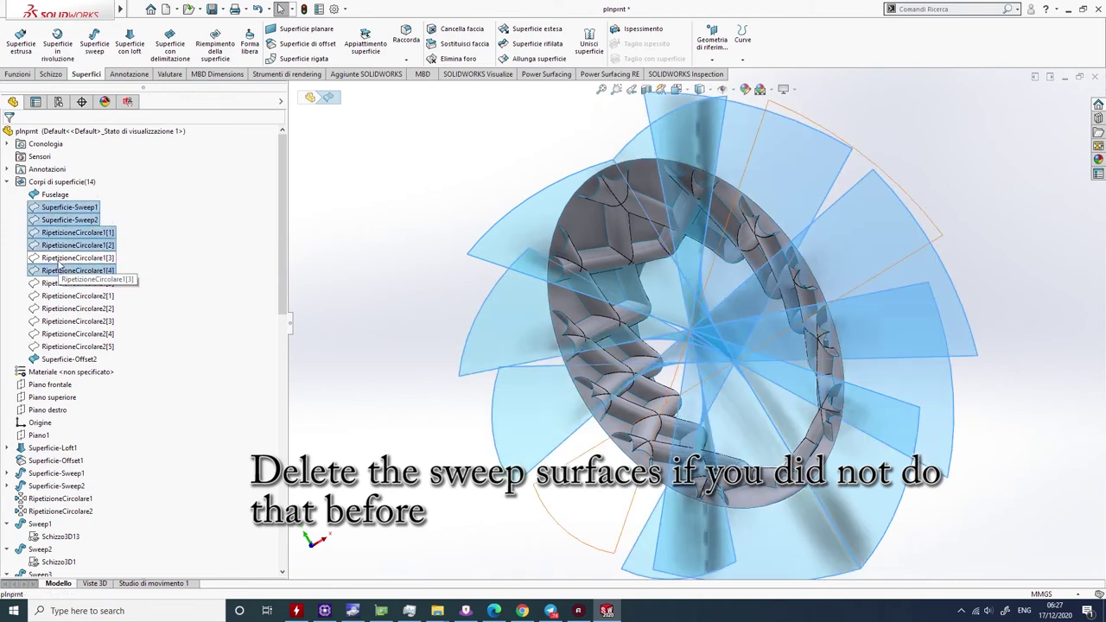
ctrl+click(59, 257)
ctrl+click(57, 282)
ctrl+click(54, 309)
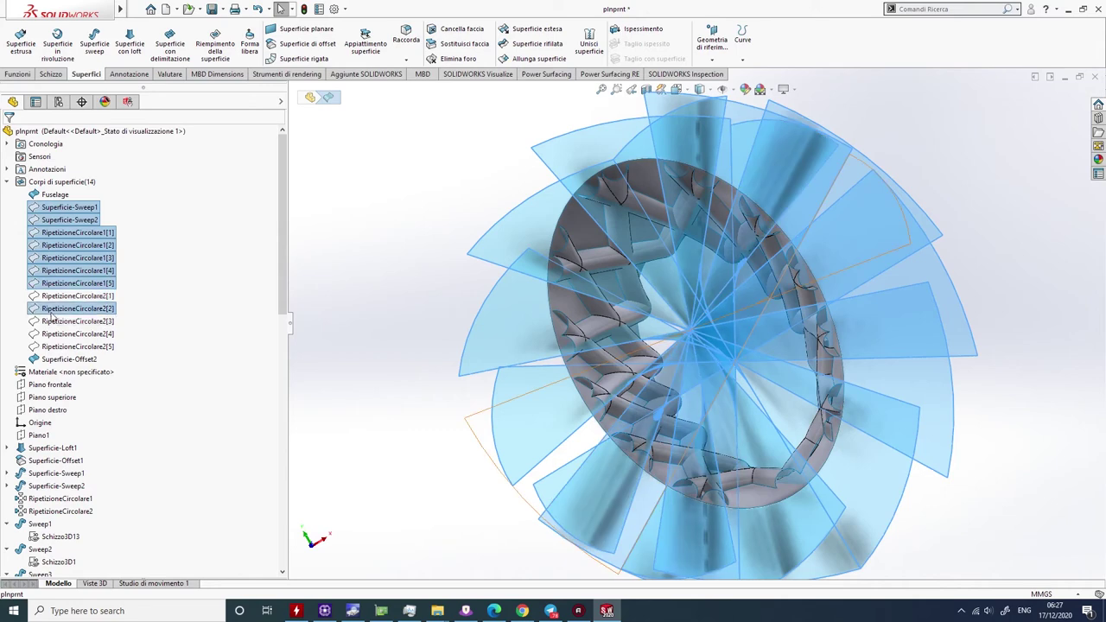
ctrl+click(53, 320)
ctrl+click(51, 333)
ctrl+click(53, 346)
ctrl+click(58, 295)
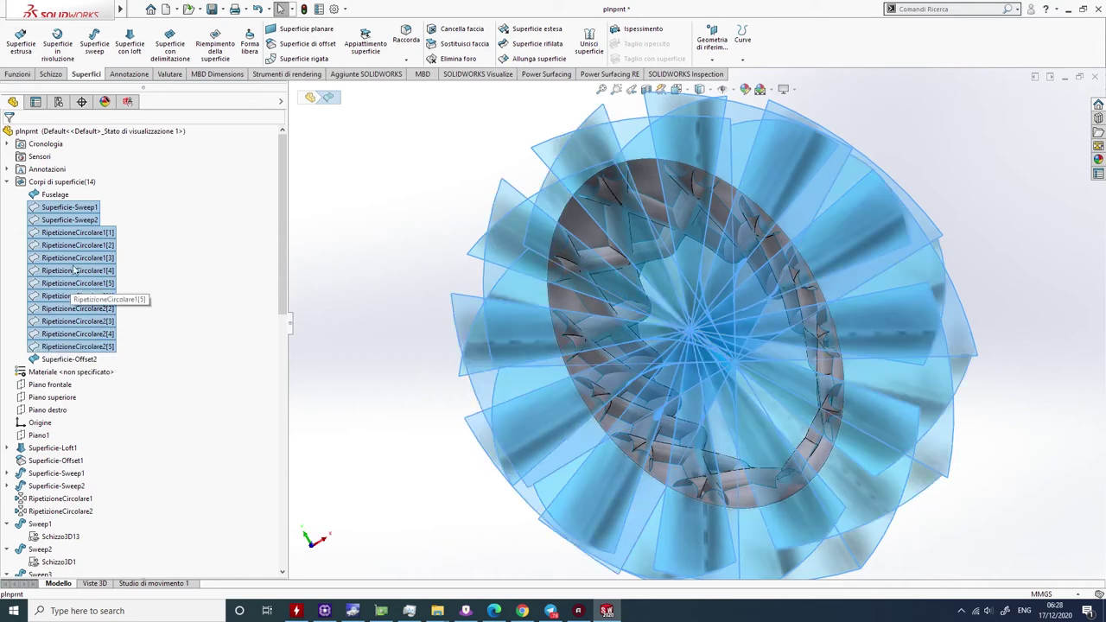
- Delete the twelve selected surface bodies with Elimina/Mantieni corpi
right_click(76, 258)
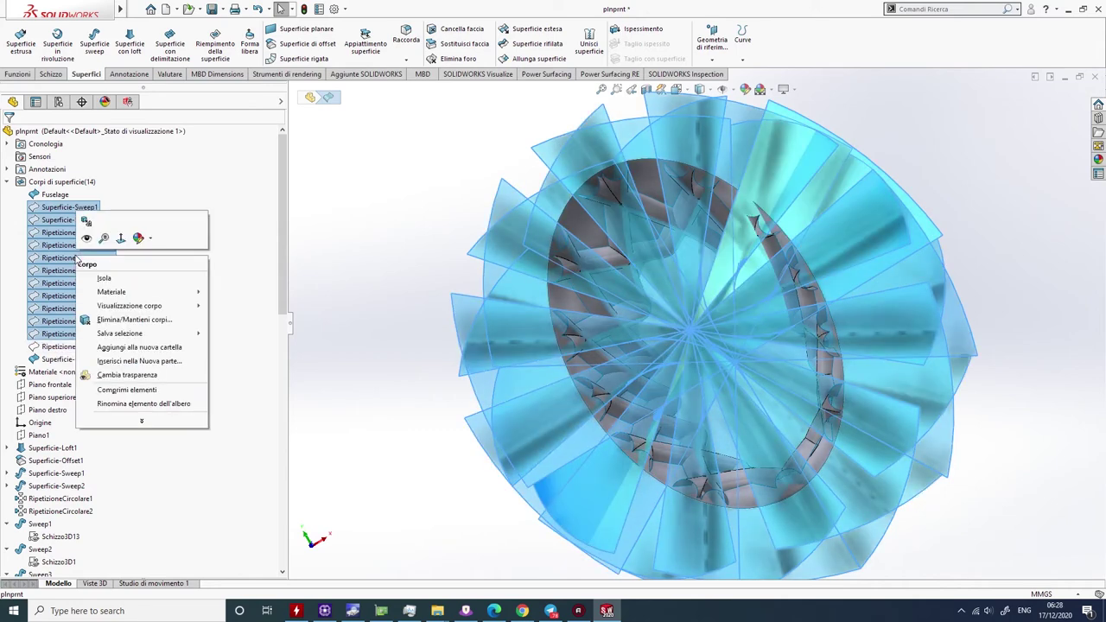
click(101, 320)
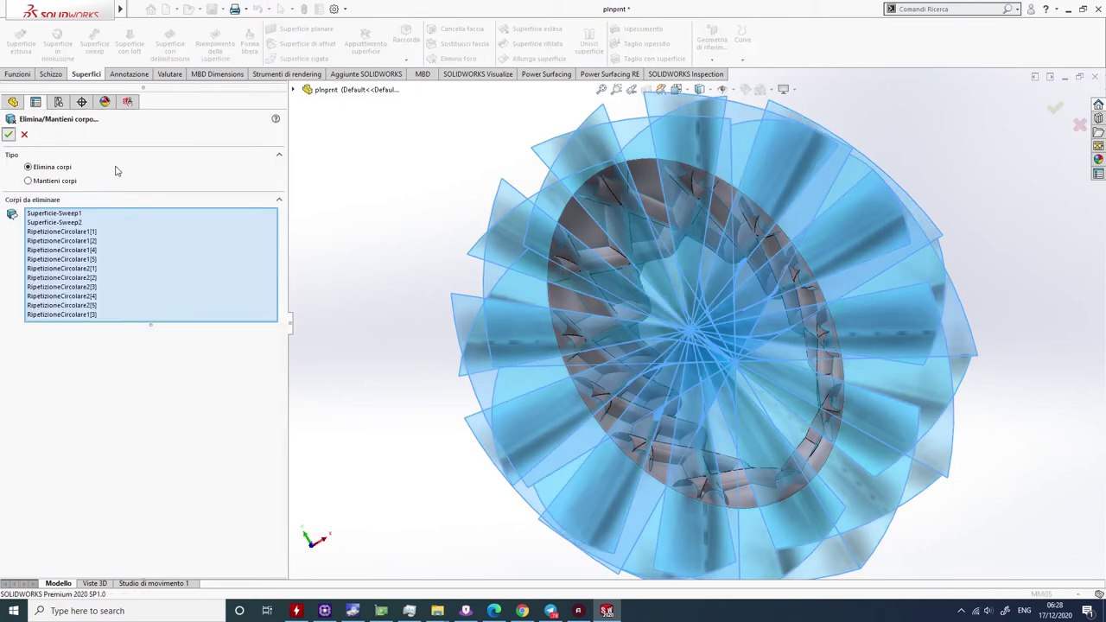
key(Return)
mouse_move(415, 204)
middle_down()
mouse_move(451, 316)
mouse_move(412, 308)
mouse_move(420, 394)
mouse_move(491, 364)
mouse_move(610, 243)
mouse_move(615, 221)
middle_up()
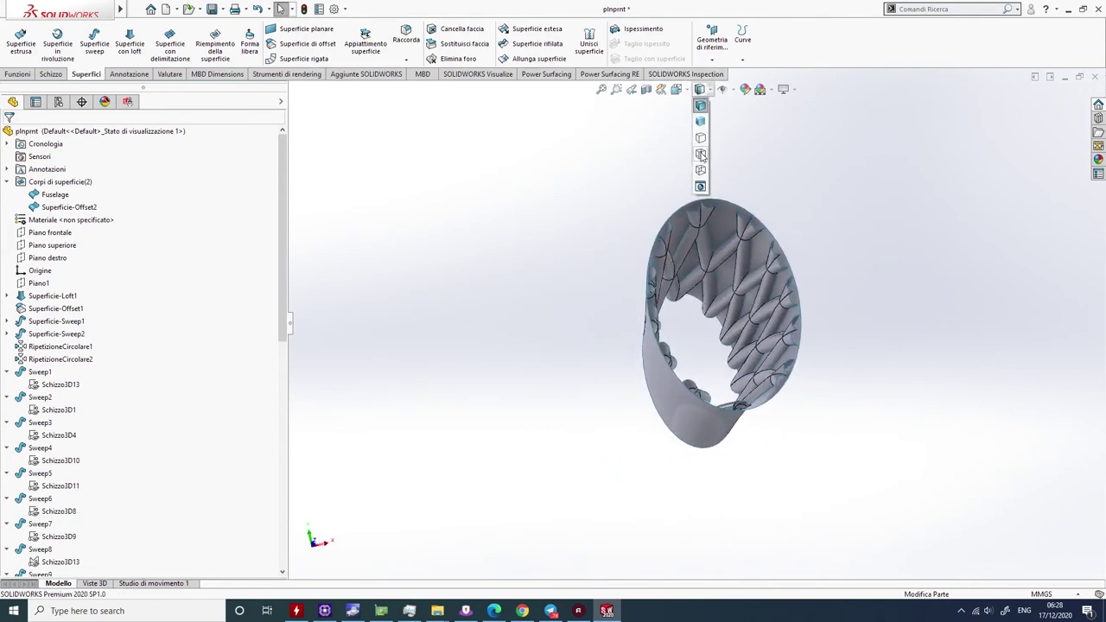
- Inspect the vase in wireframe from a new angle, then return to shaded with edges
click(702, 156)
mouse_move(820, 192)
middle_down()
mouse_move(785, 175)
mouse_move(789, 253)
mouse_move(873, 227)
mouse_move(874, 190)
mouse_move(749, 112)
middle_up()
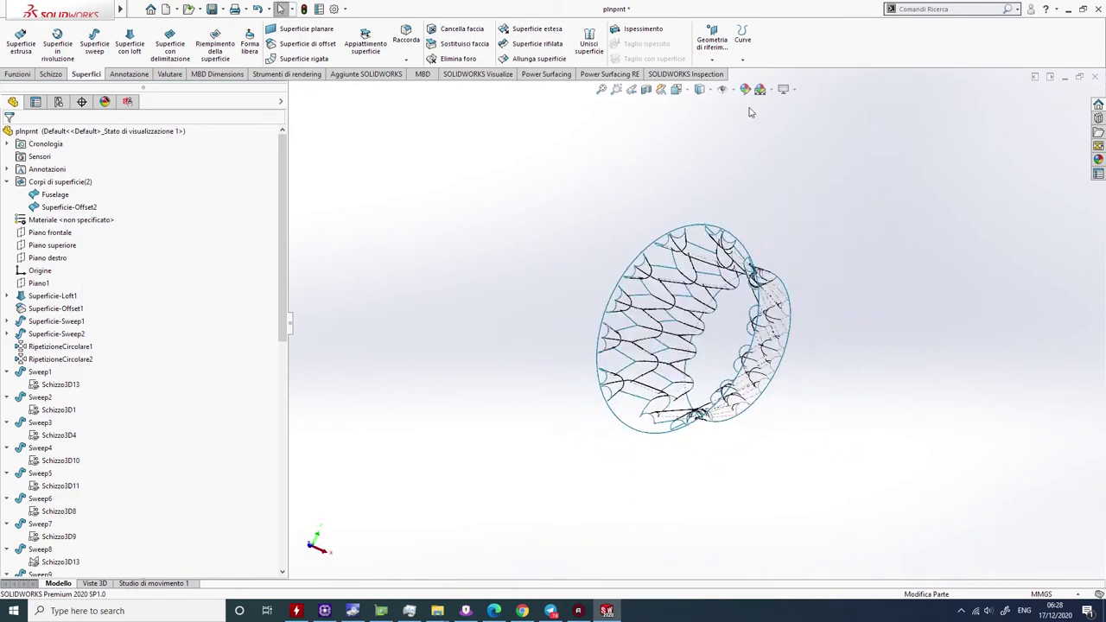
click(702, 106)
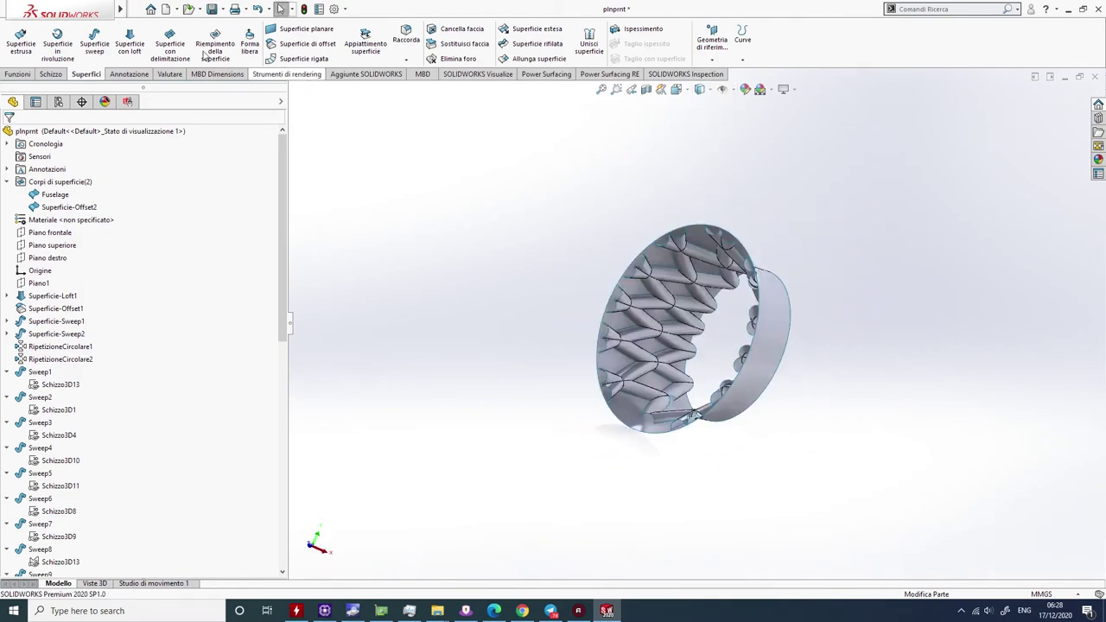
- Save the plnprnt part and bring up the Save As window on the Desktop
click(135, 9)
click(172, 133)
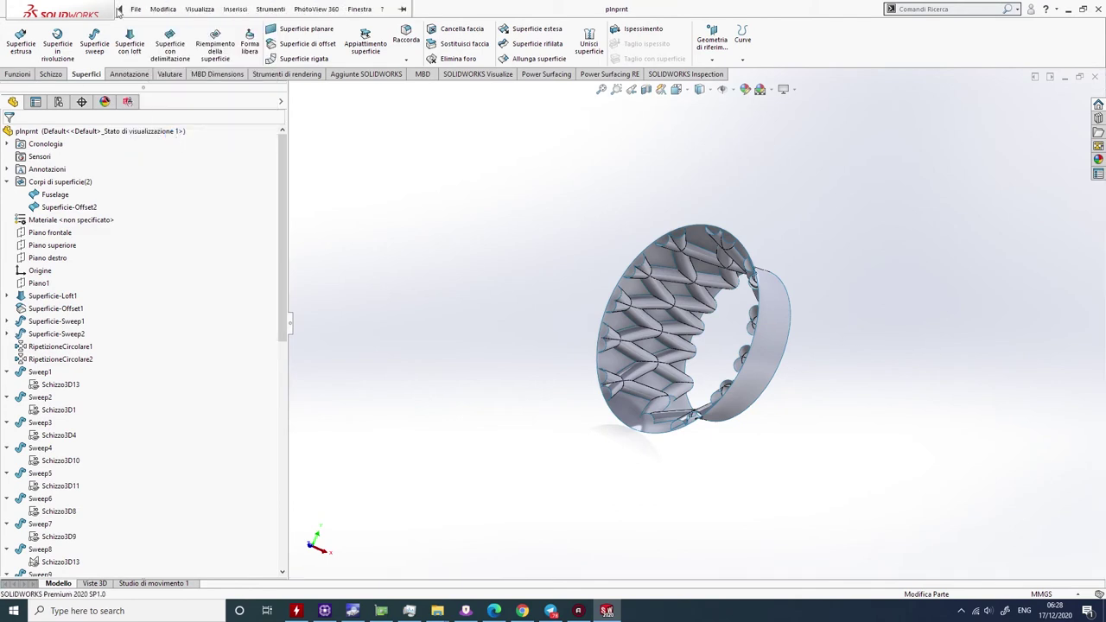
click(136, 9)
click(168, 156)
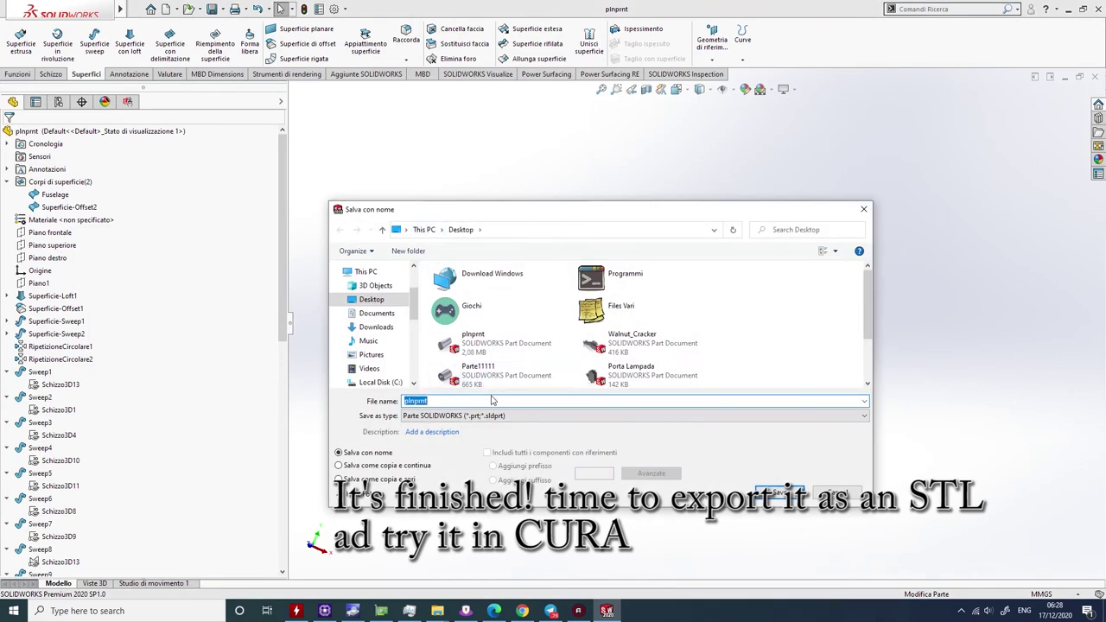
- Export plnprnt to the Desktop with the file type set to STL (*.stl)
click(488, 416)
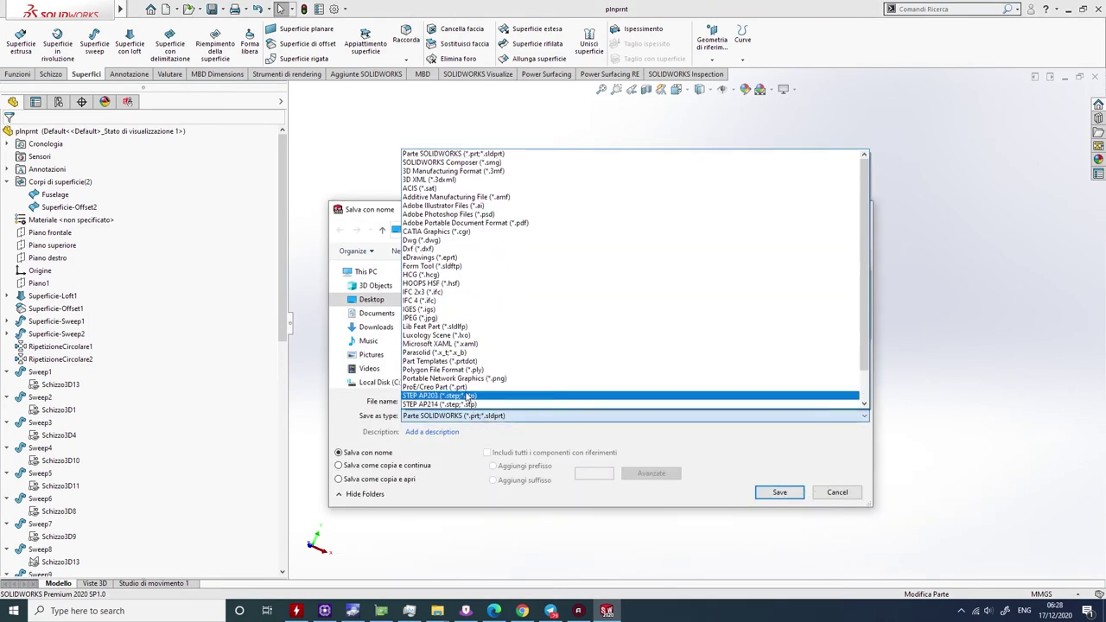
scroll(459, 388, down, 2)
click(459, 387)
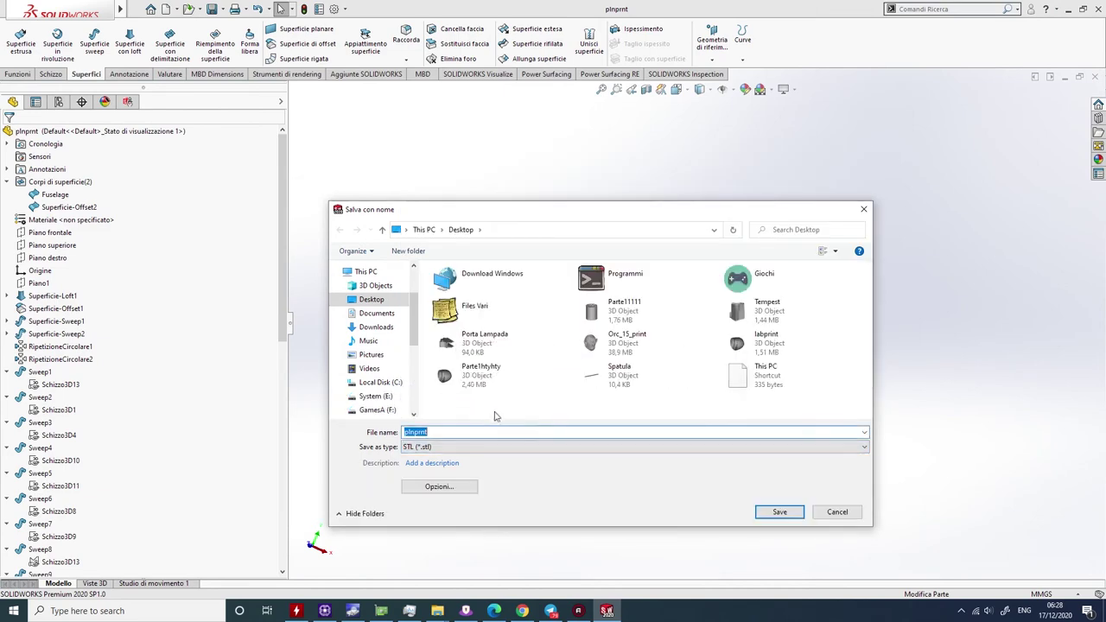
click(775, 514)
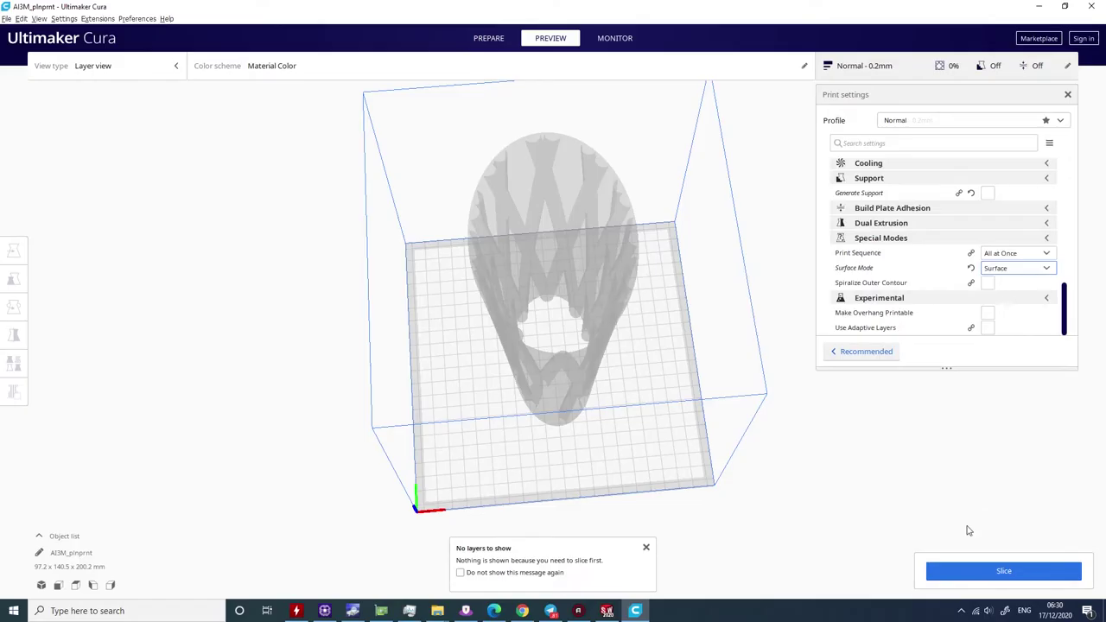
- Slice plnprnt in Cura for an estimate of 6 h 17 min, 55 g, 18.57 m filament
click(989, 570)
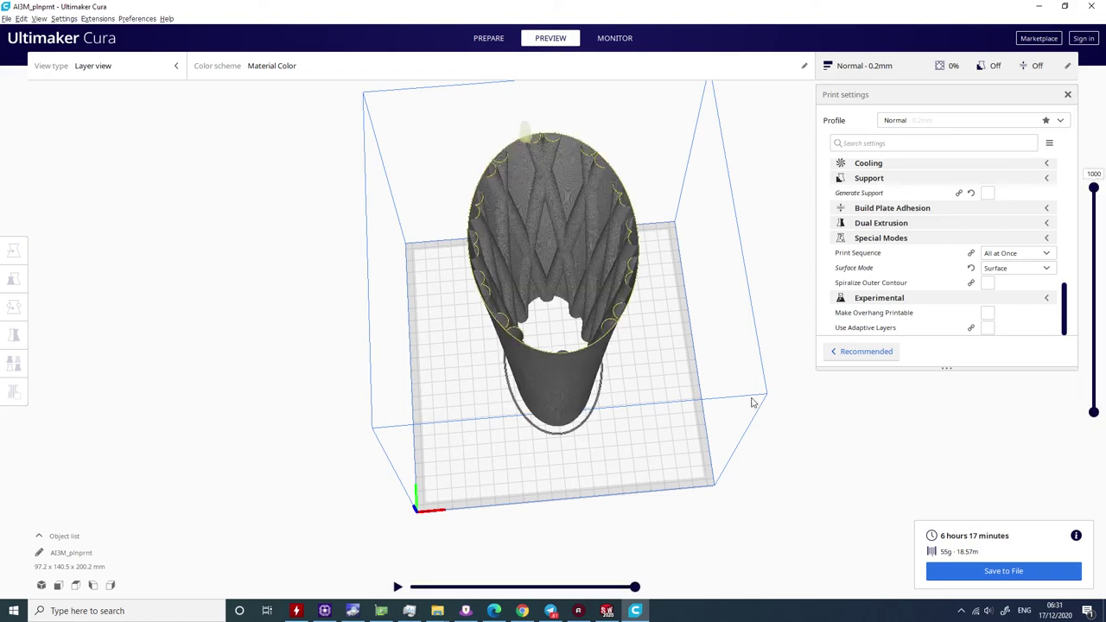
scroll(626, 302, up, 4)
mouse_move(763, 342)
right_down()
mouse_move(499, 265)
mouse_move(547, 289)
right_up()
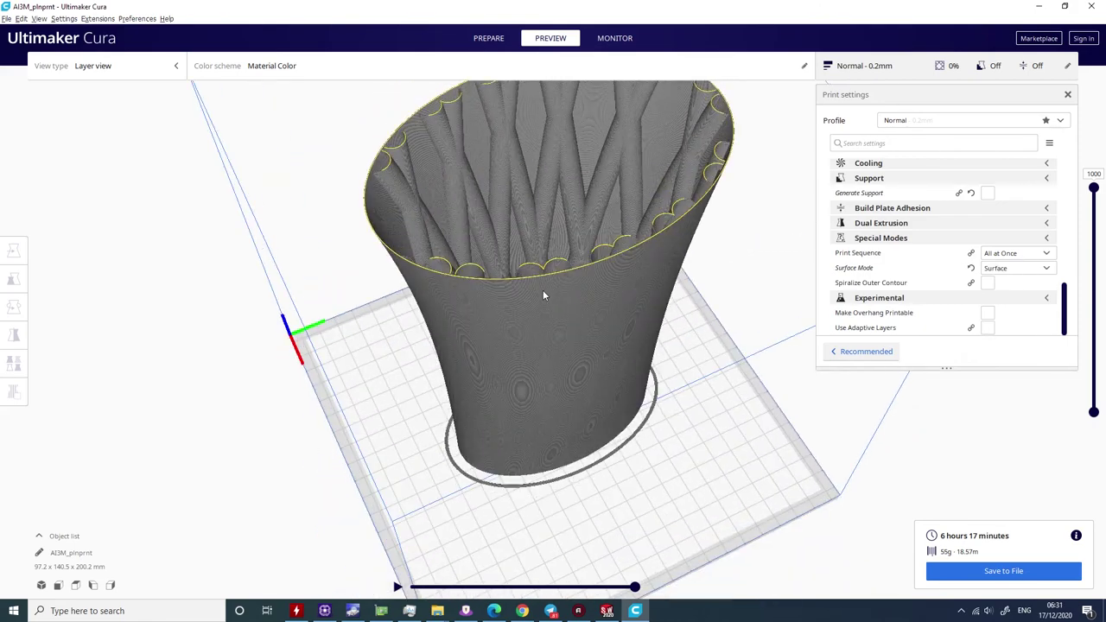
mouse_move(701, 244)
right_down()
mouse_move(665, 374)
mouse_move(706, 355)
right_up()
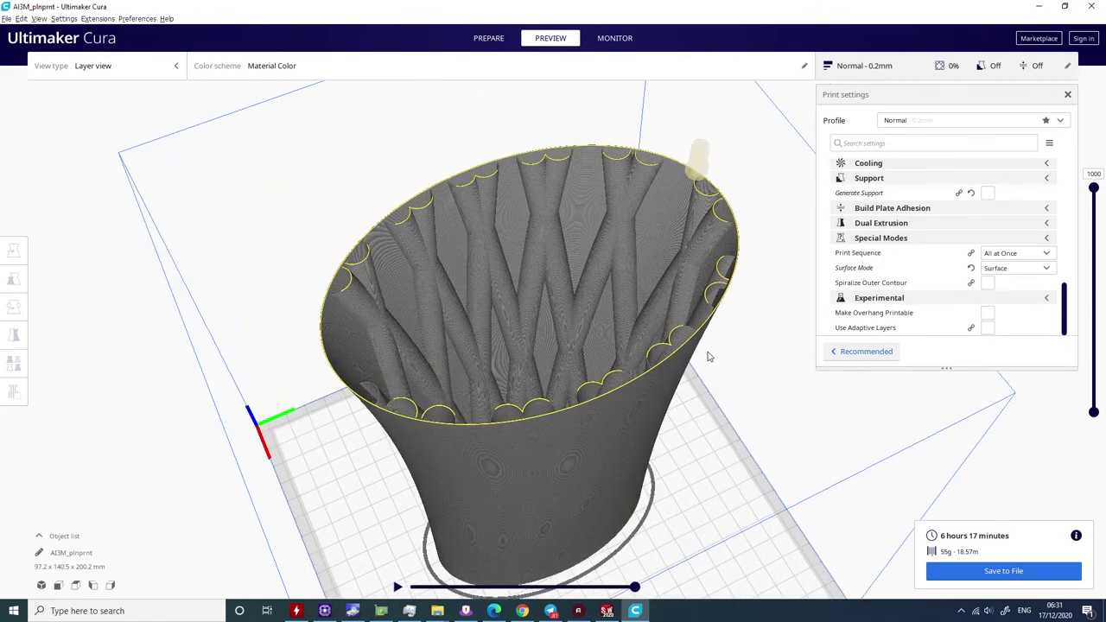
mouse_move(1093, 188)
mouse_down()
mouse_move(1051, 406)
mouse_move(1069, 298)
mouse_move(1066, 329)
mouse_up()
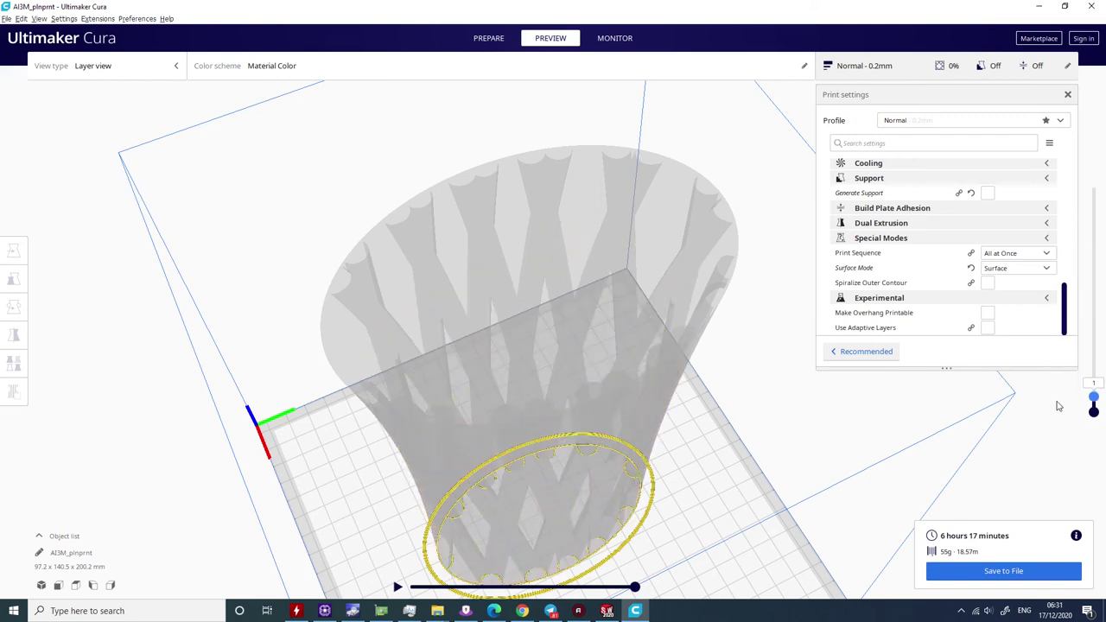
mouse_move(1067, 341)
mouse_down()
mouse_move(1090, 289)
mouse_move(1090, 160)
mouse_up()
scroll(683, 428, down, 3)
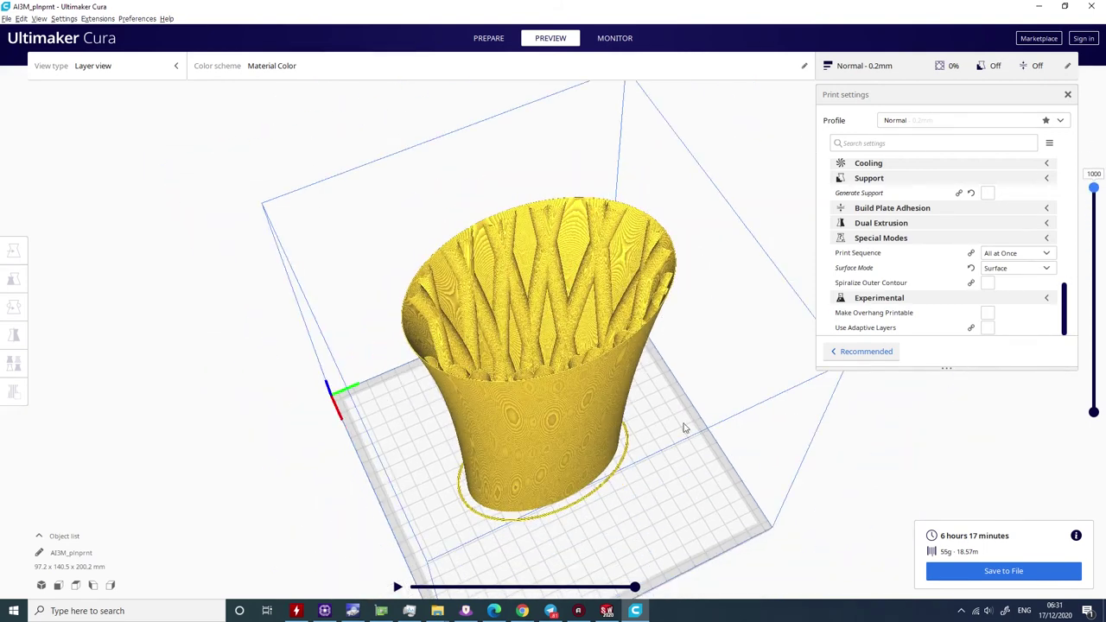